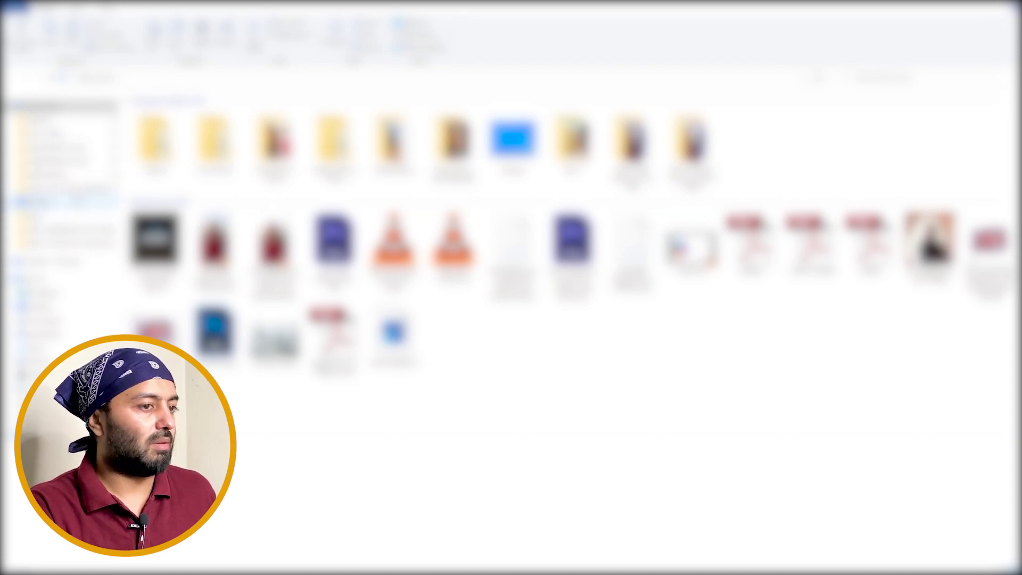
Step: Open fashion-happy-city-background-girl-female from the Res folder inside WAF-V-110 BG REmove Fiverr in Photoshop
{"action": "left_click", "coordinate": [86, 175]}
{"action": "scroll", "coordinate": [894, 471], "scroll_direction": "down", "scroll_amount": 10}
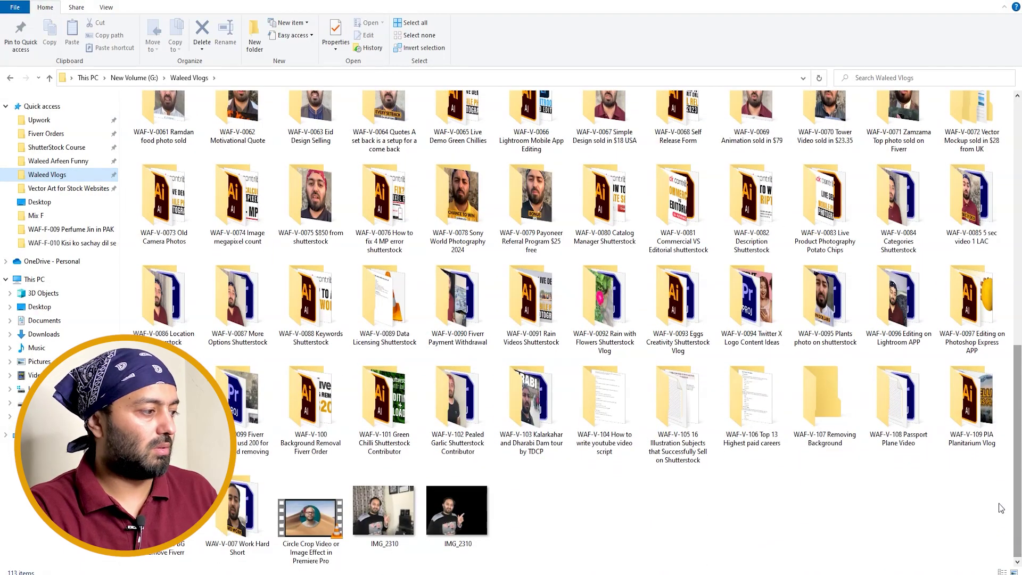
{"action": "double_click", "coordinate": [181, 541]}
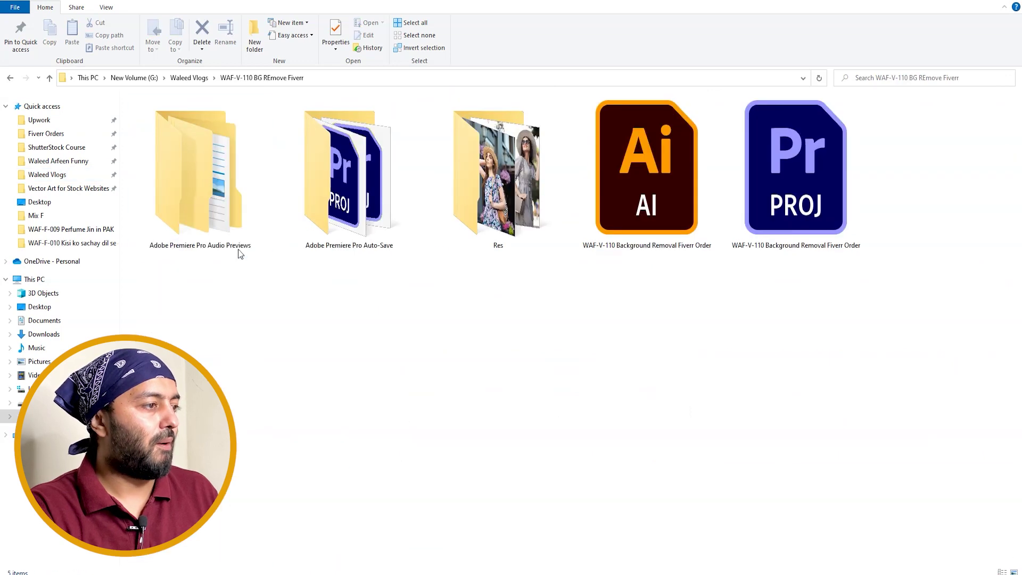
{"action": "double_click", "coordinate": [467, 202]}
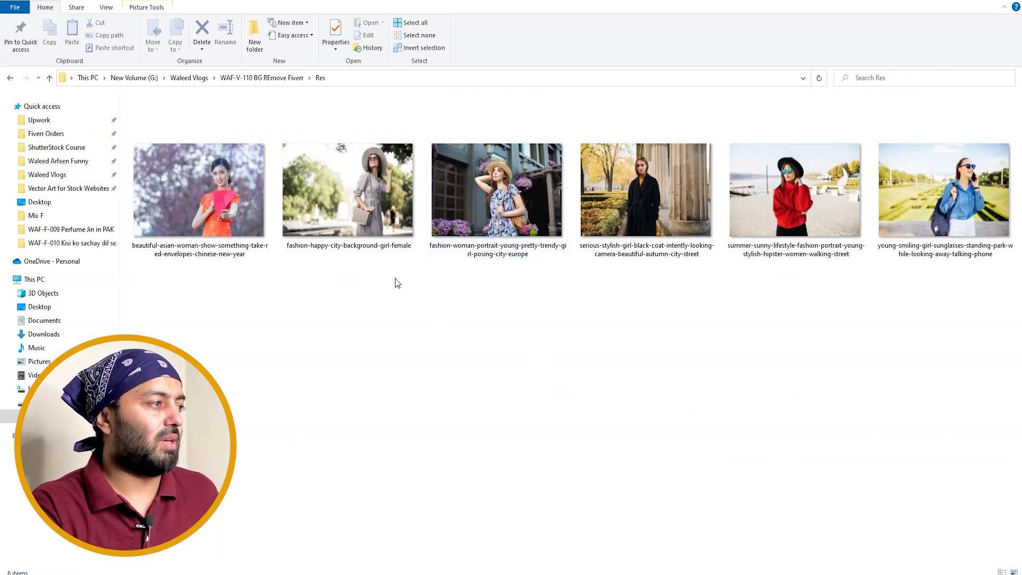
{"action": "left_click_drag", "start_coordinate": [375, 195], "coordinate": [631, 59]}
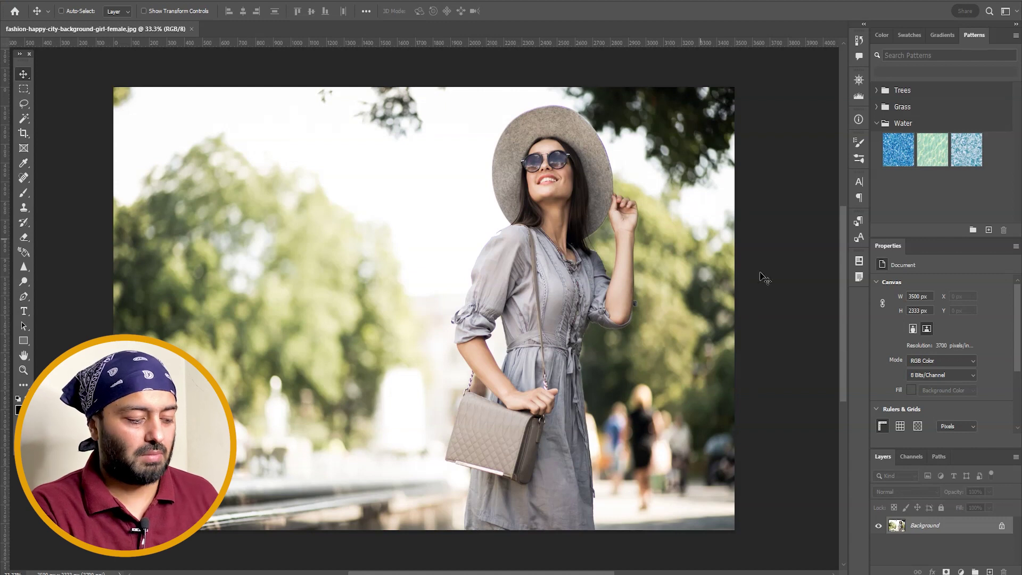
{"action": "double_click", "coordinate": [955, 530]}
{"action": "key", "text": "Return"}
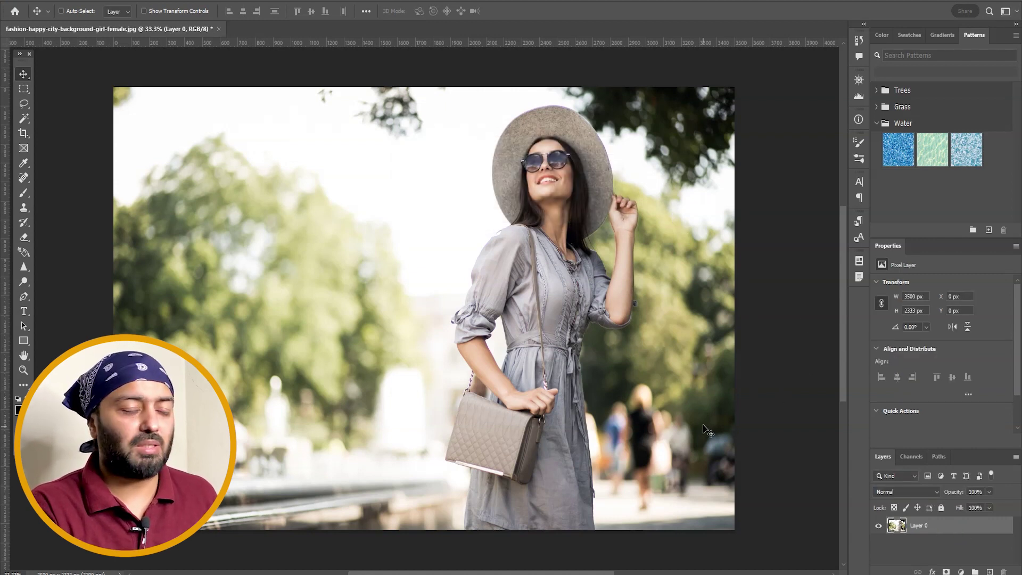
{"action": "key", "text": "z"}
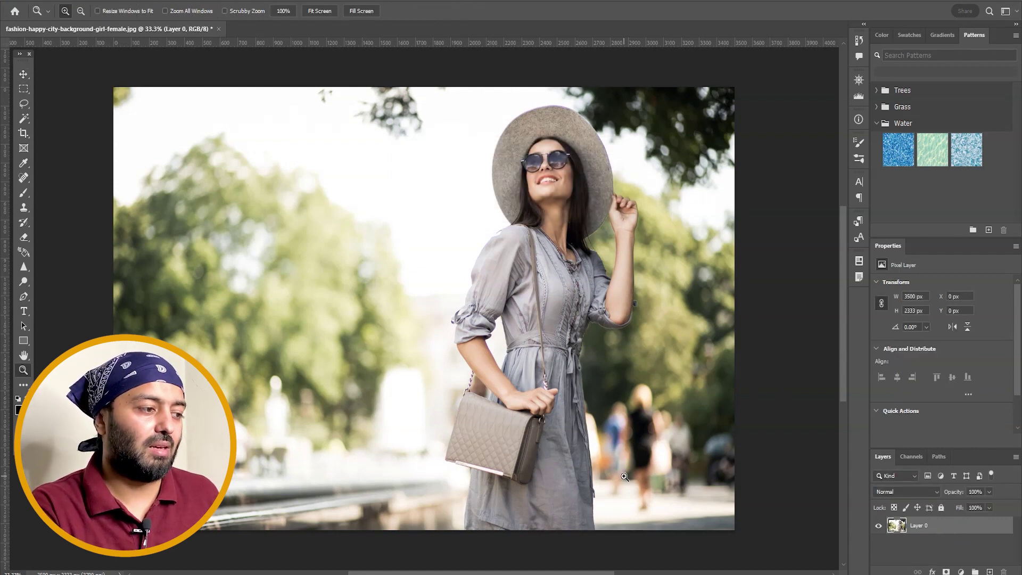
{"action": "left_click_drag", "start_coordinate": [657, 444], "coordinate": [445, 532]}
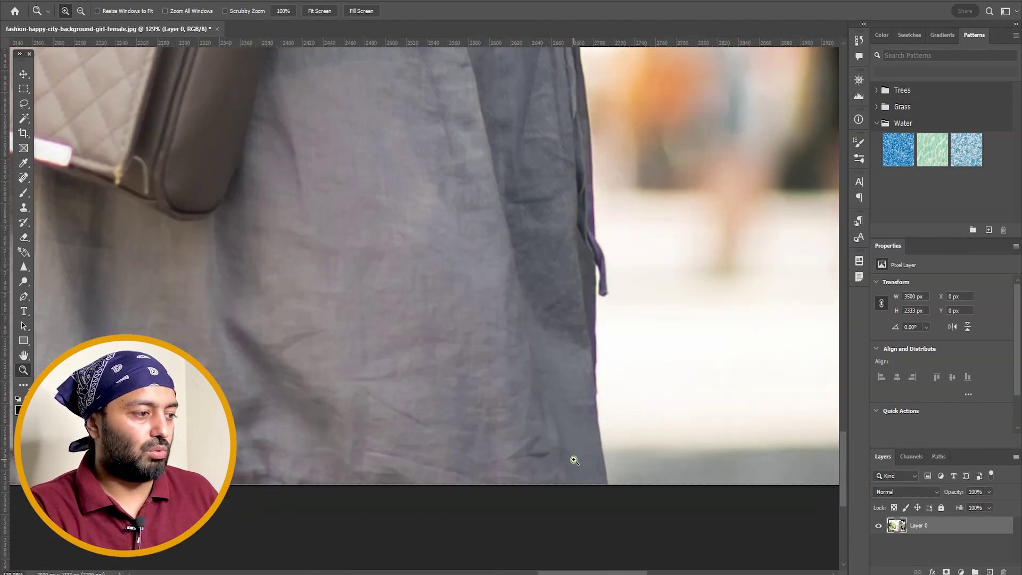
{"action": "key", "text": "p"}
{"action": "left_click_drag", "start_coordinate": [603, 465], "coordinate": [551, 507]}
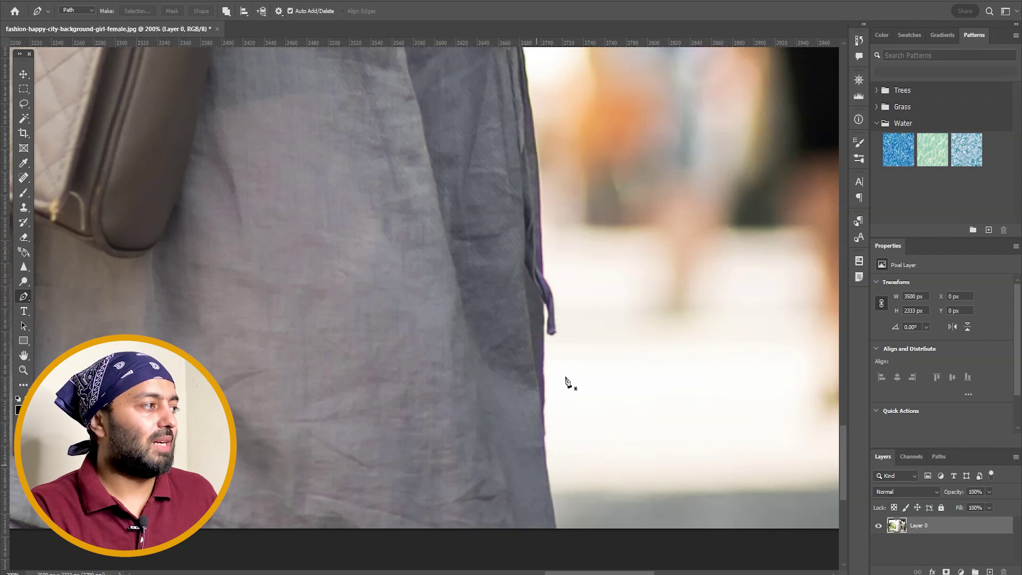
{"action": "right_click", "coordinate": [24, 296]}
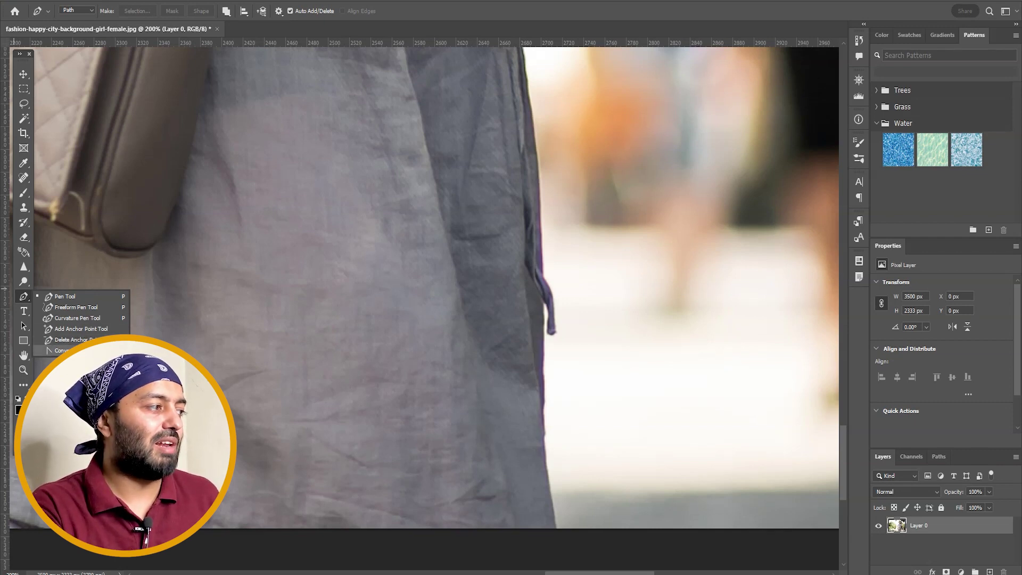
{"action": "left_click", "coordinate": [106, 293]}
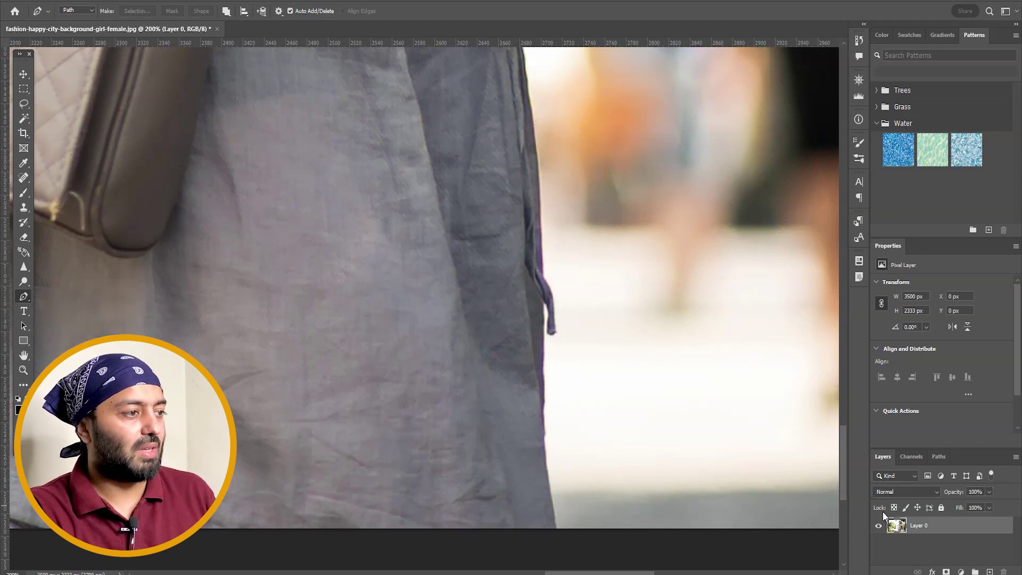
{"action": "key", "text": "ctrl+0"}
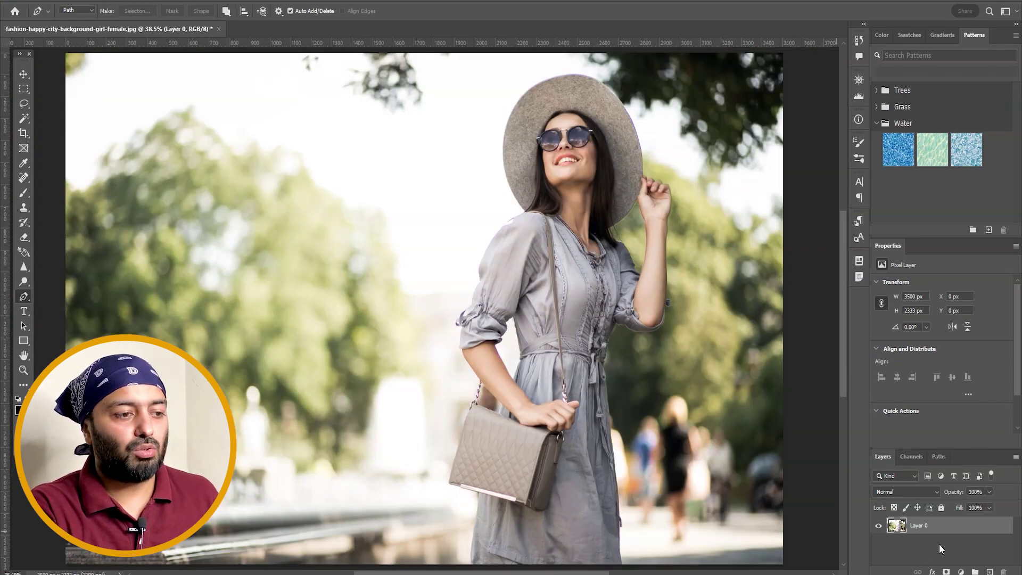
{"action": "key", "text": "ctrl+z"}
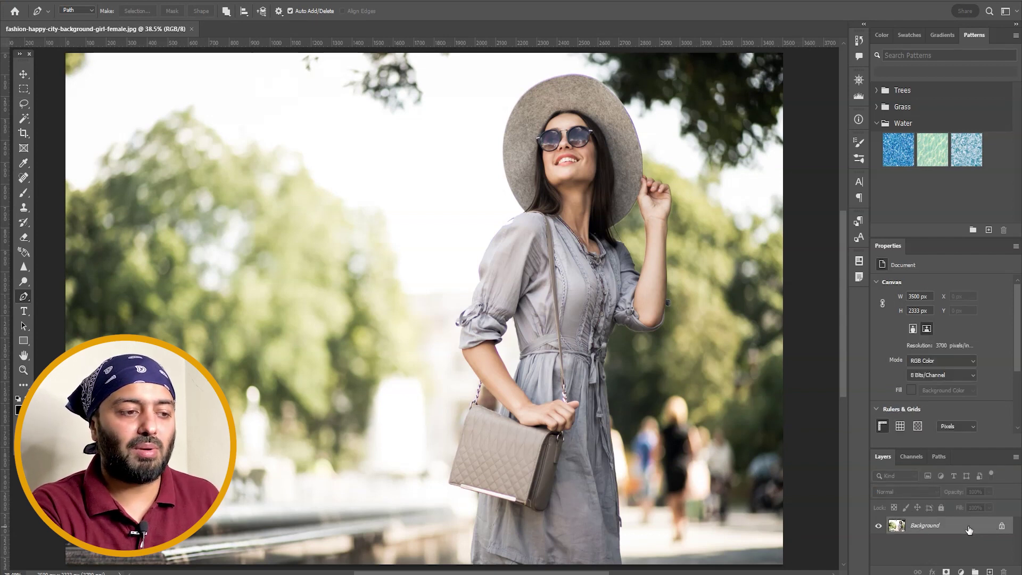
Step: Convert the locked background into a regular layer named Background
{"action": "double_click", "coordinate": [969, 526]}
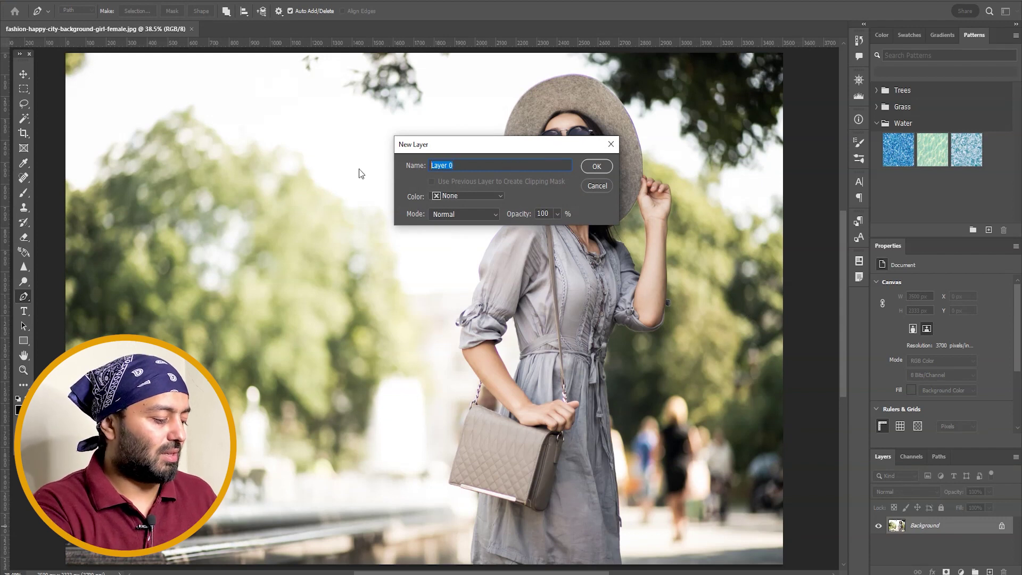
{"action": "type", "text": "Back"}
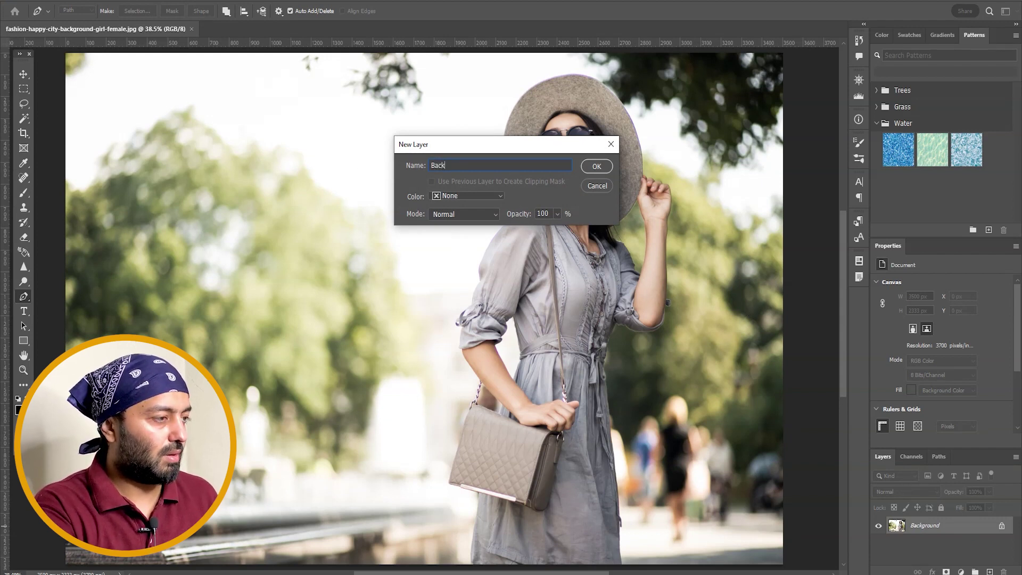
{"action": "type", "text": "ground"}
{"action": "key", "text": "Return"}
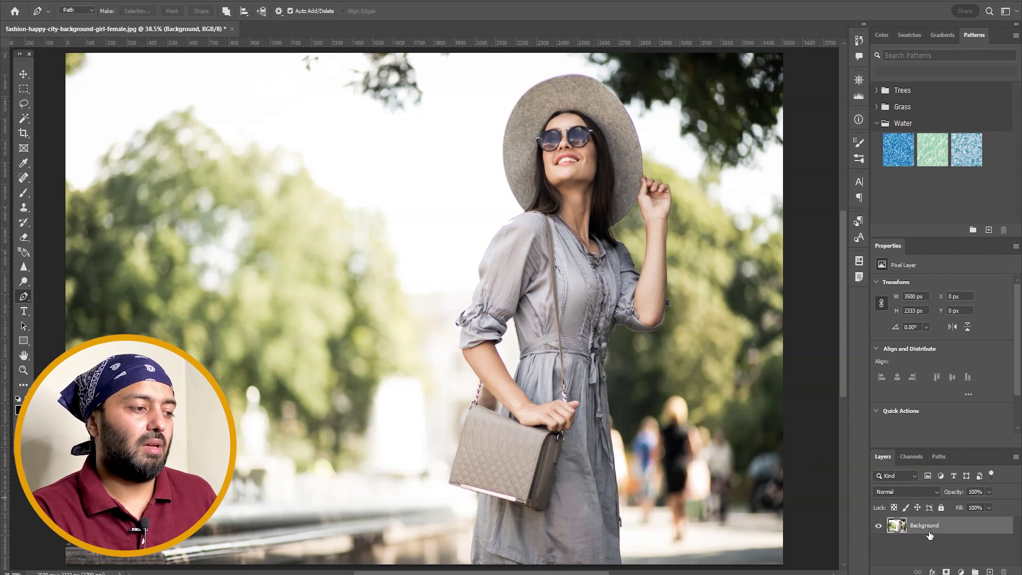
{"action": "key", "text": "z"}
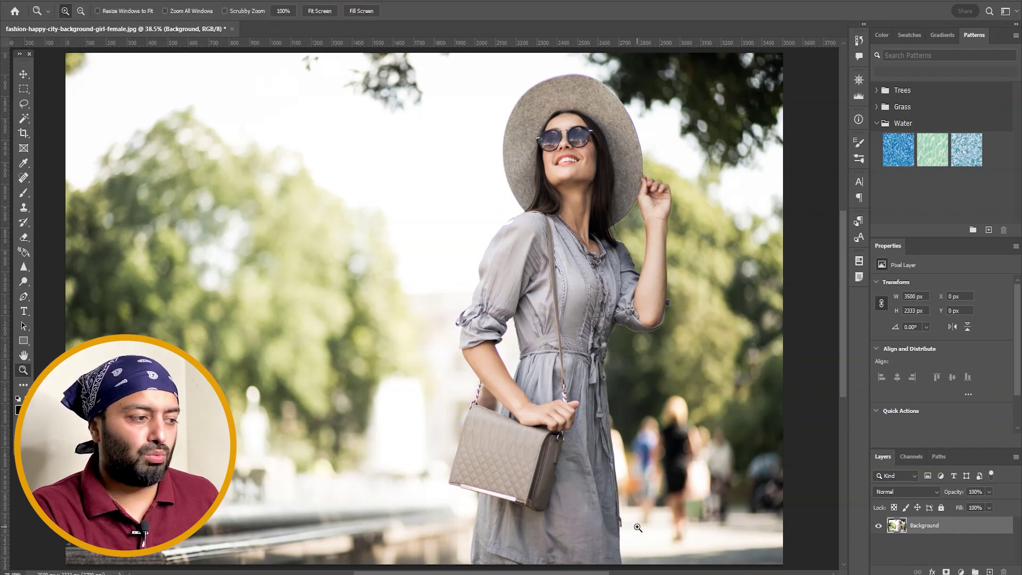
{"action": "left_click_drag", "start_coordinate": [666, 485], "coordinate": [543, 557]}
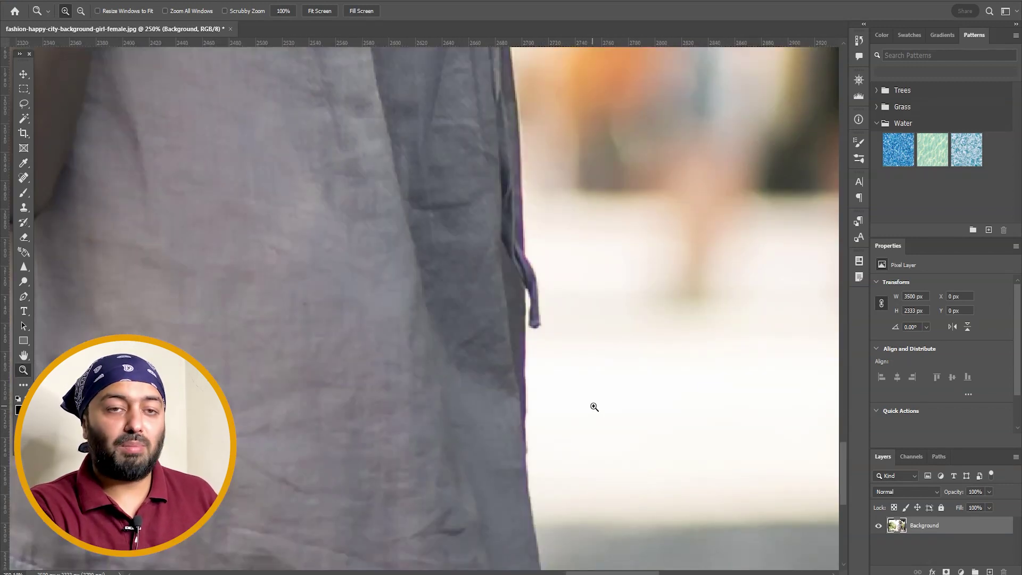
{"action": "key", "text": "ctrl+0"}
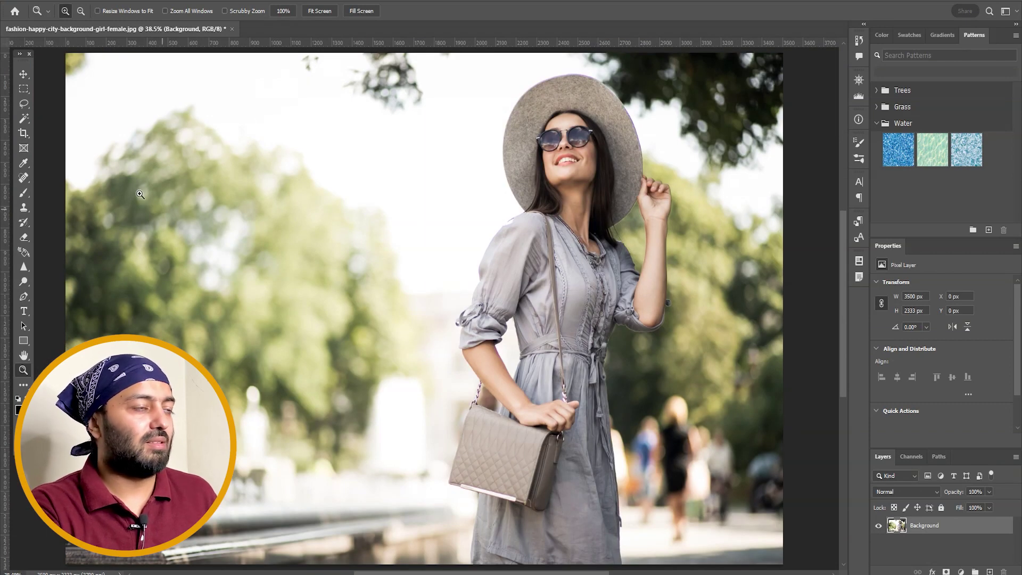
Step: Select the woman automatically with the Magic Wand tool's Select Subject option
{"action": "key", "text": "w"}
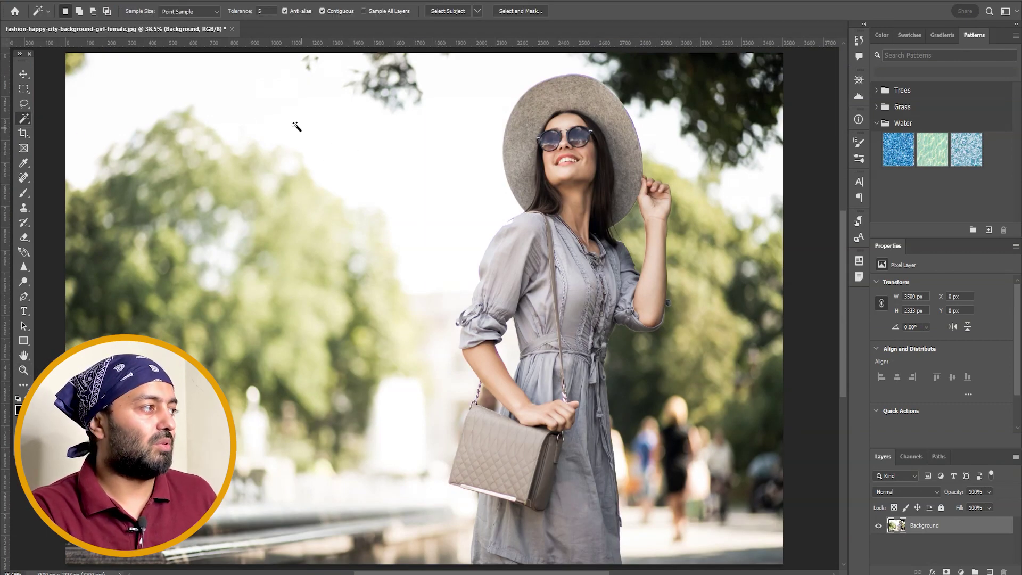
{"action": "right_click", "coordinate": [23, 120]}
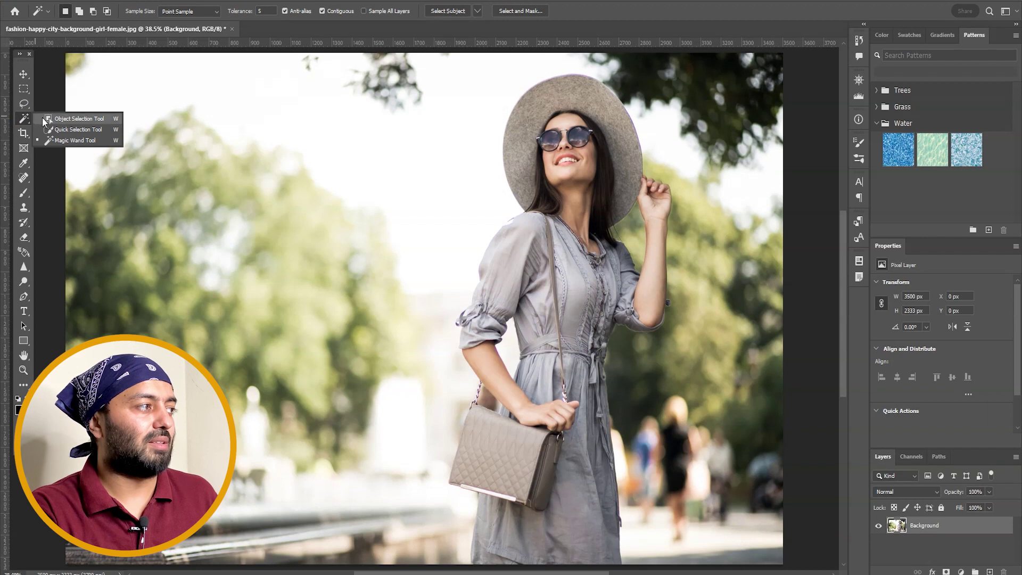
{"action": "left_click", "coordinate": [69, 142]}
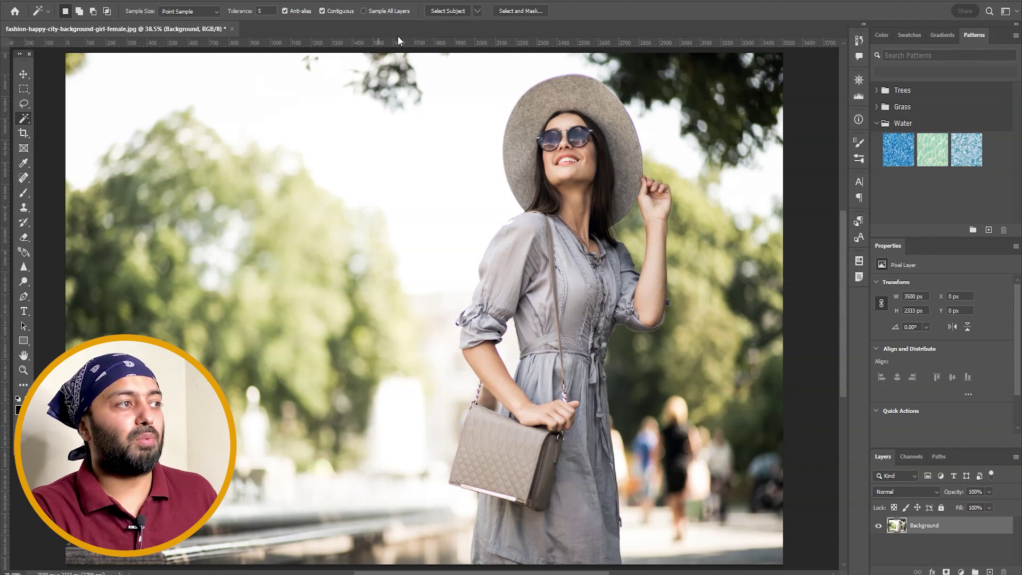
{"action": "left_click", "coordinate": [463, 12]}
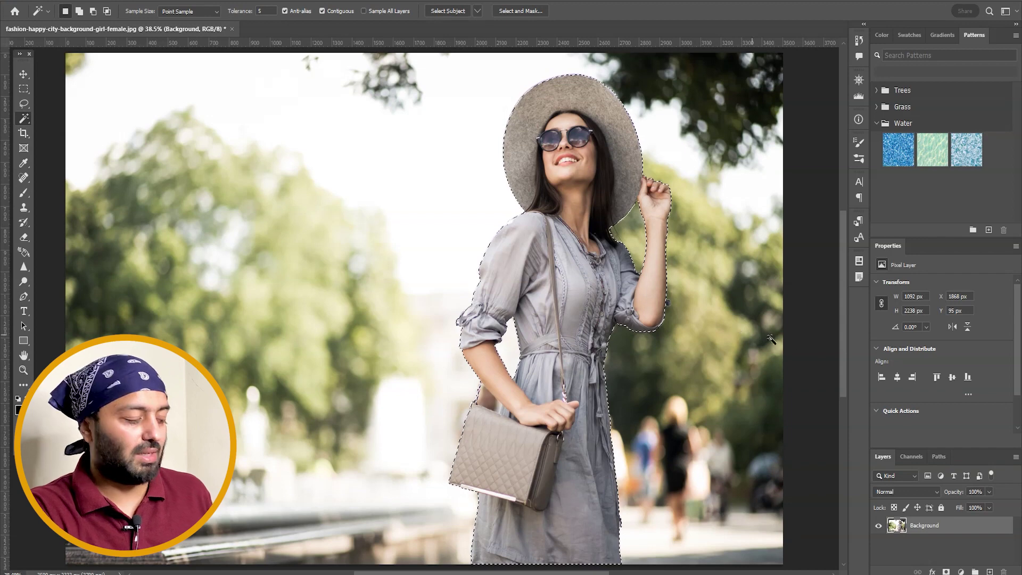
Step: Copy the selected woman to a new layer and hide the Background layer
{"action": "key", "text": "v"}
{"action": "key", "text": "ctrl+j"}
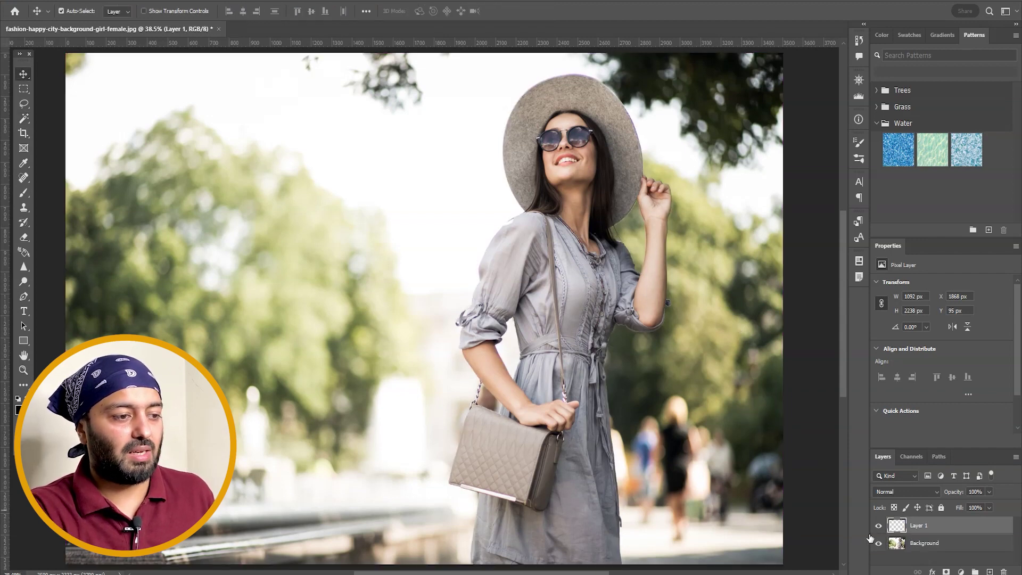
{"action": "left_click", "coordinate": [878, 543]}
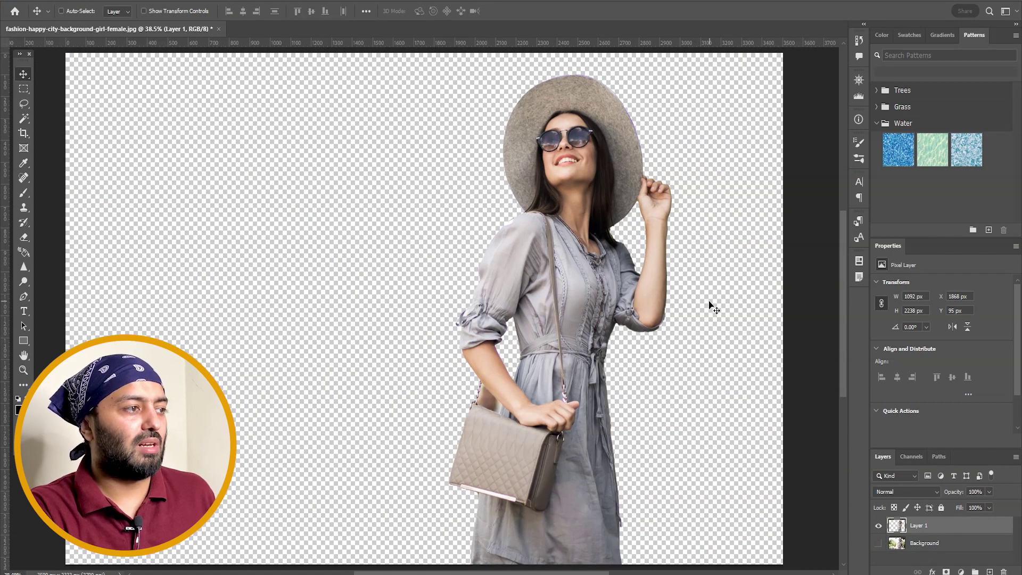
Step: Examine the cutout's edges up close along the shoulder, hair and hat brim
{"action": "key", "text": "z"}
{"action": "left_click_drag", "start_coordinate": [651, 182], "coordinate": [424, 281]}
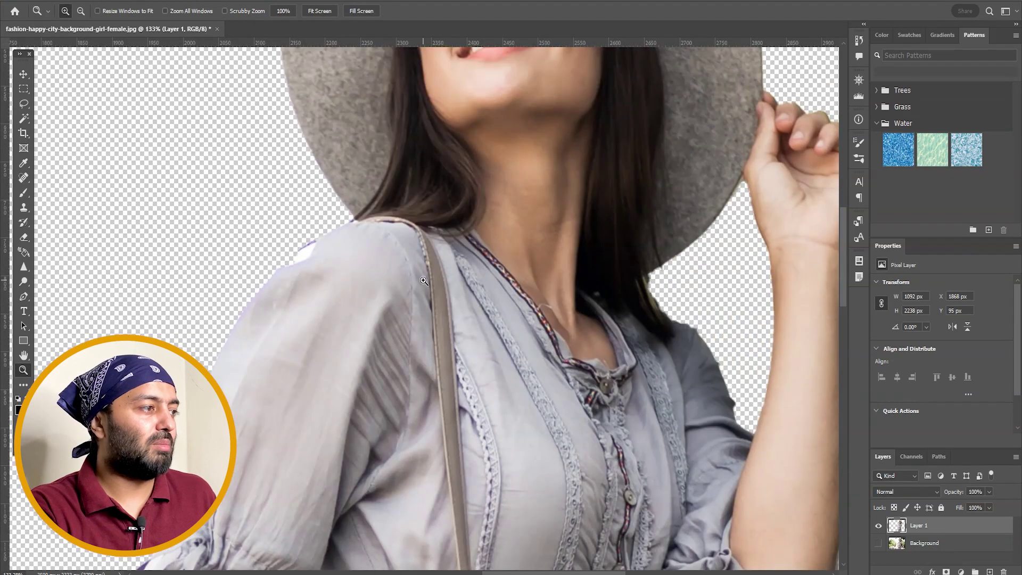
{"action": "left_click_drag", "start_coordinate": [436, 164], "coordinate": [199, 326]}
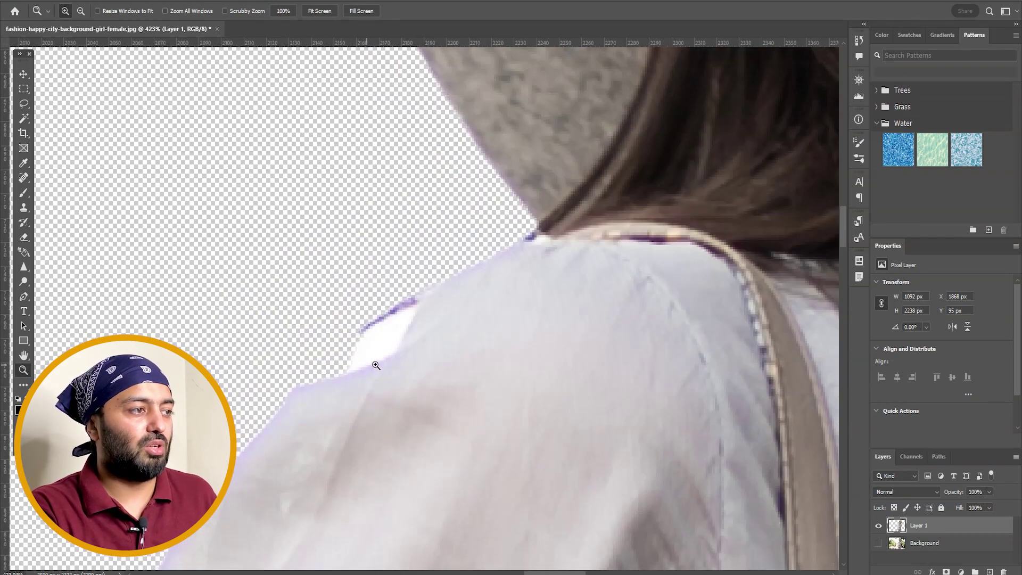
{"action": "left_click_drag", "start_coordinate": [379, 380], "coordinate": [540, 407]}
{"action": "left_click_drag", "start_coordinate": [523, 209], "coordinate": [513, 484]}
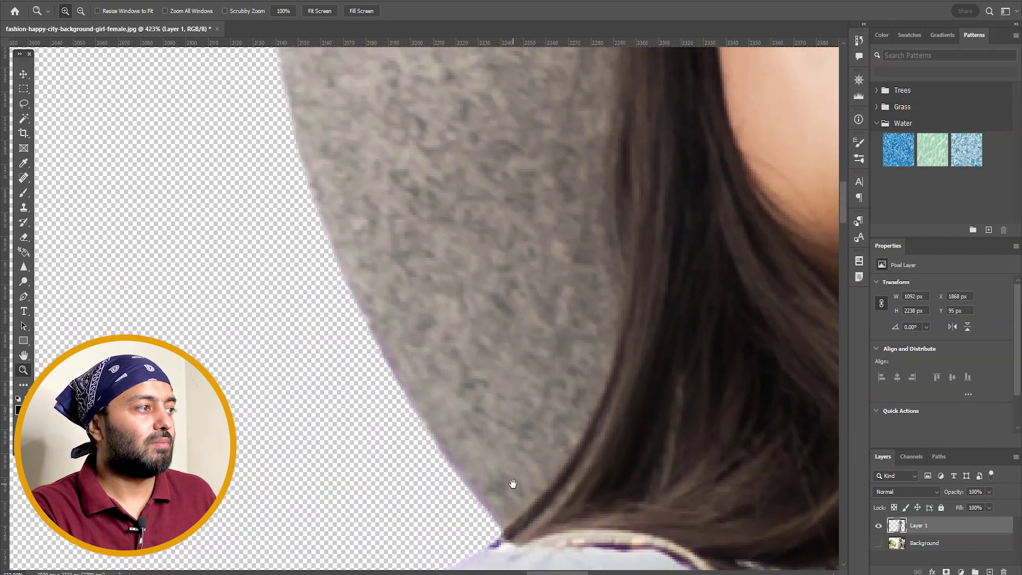
{"action": "left_click_drag", "start_coordinate": [484, 182], "coordinate": [373, 59]}
{"action": "left_click_drag", "start_coordinate": [406, 502], "coordinate": [311, 175]}
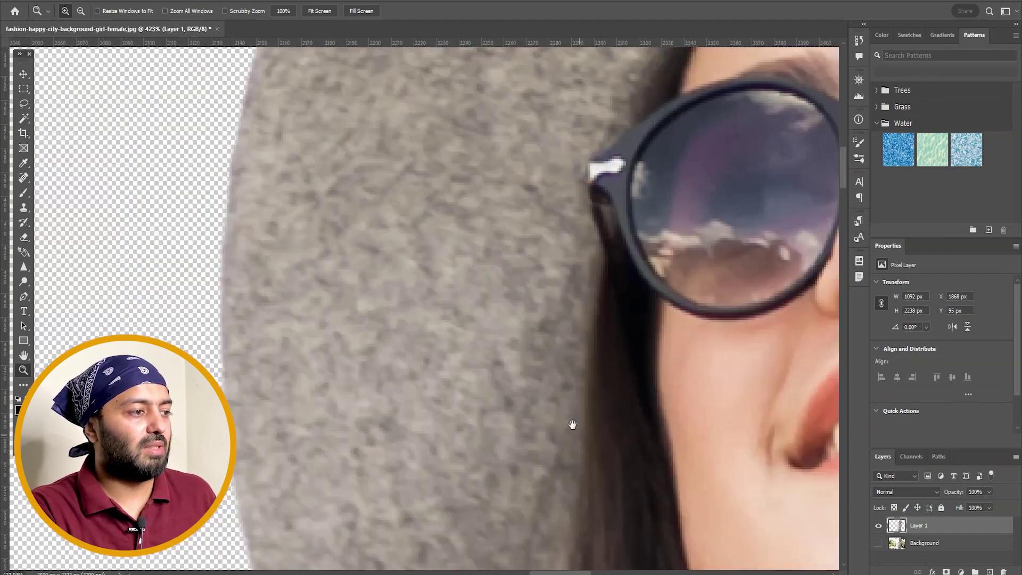
{"action": "left_click_drag", "start_coordinate": [571, 424], "coordinate": [289, 225]}
{"action": "key", "text": "ctrl+0"}
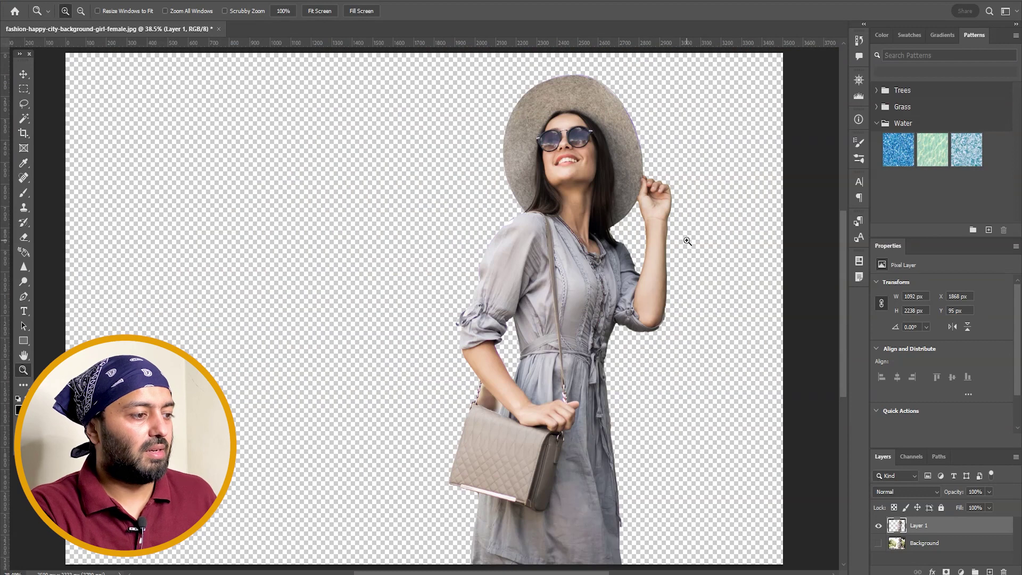
Step: Examine the cutout's edges around the handbag chain, elbow, raised forearm, hand and hair
{"action": "left_click_drag", "start_coordinate": [583, 354], "coordinate": [432, 426]}
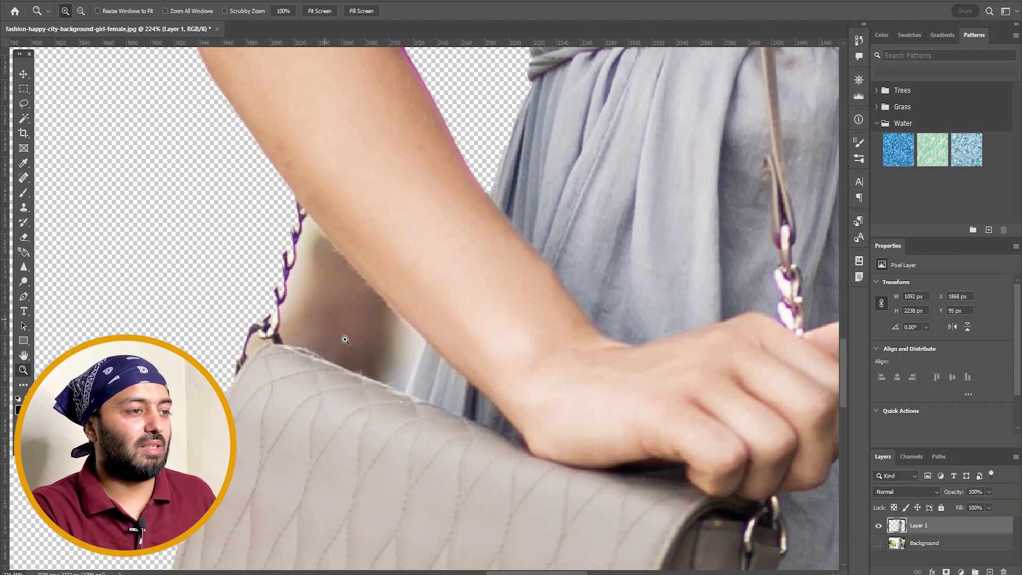
{"action": "left_click_drag", "start_coordinate": [662, 230], "coordinate": [241, 372]}
{"action": "left_click_drag", "start_coordinate": [555, 195], "coordinate": [320, 429]}
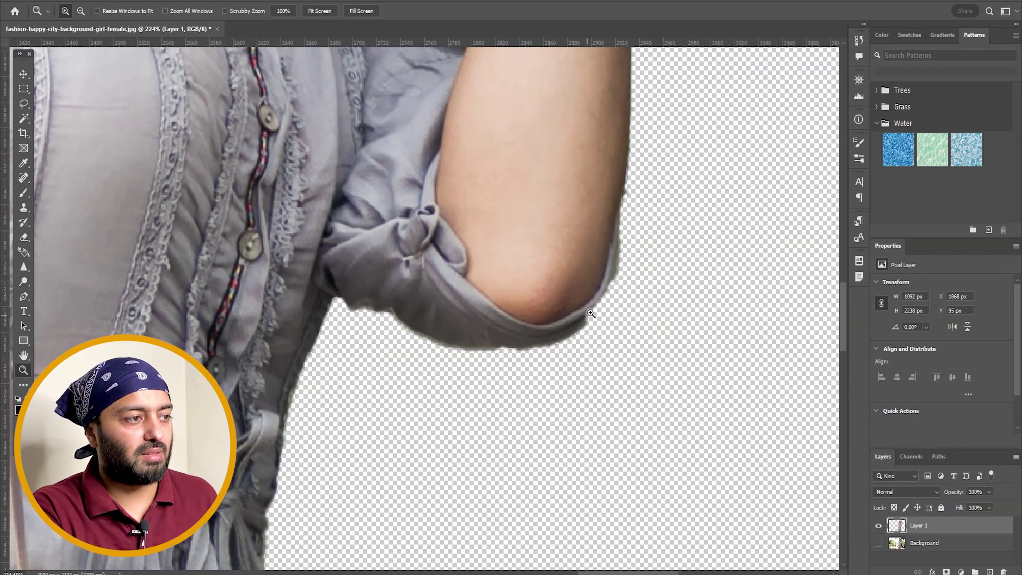
{"action": "left_click_drag", "start_coordinate": [628, 141], "coordinate": [600, 459]}
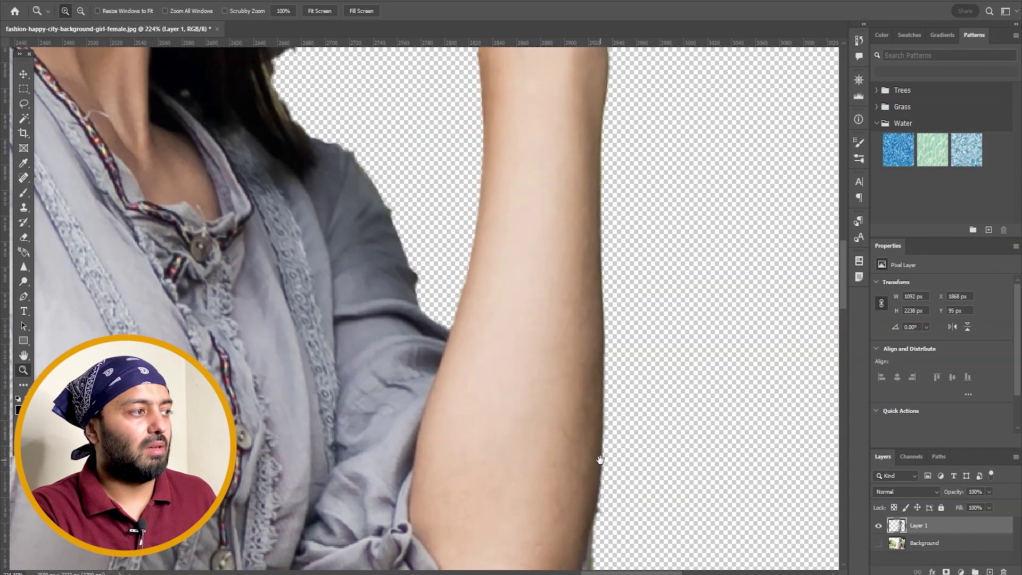
{"action": "left_click_drag", "start_coordinate": [490, 158], "coordinate": [598, 463]}
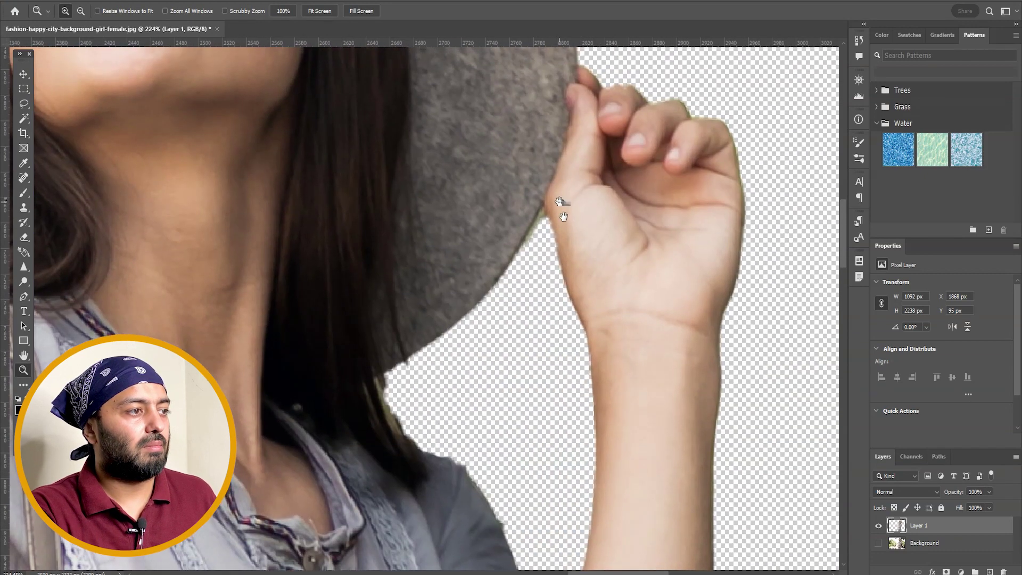
{"action": "left_click_drag", "start_coordinate": [557, 205], "coordinate": [464, 370]}
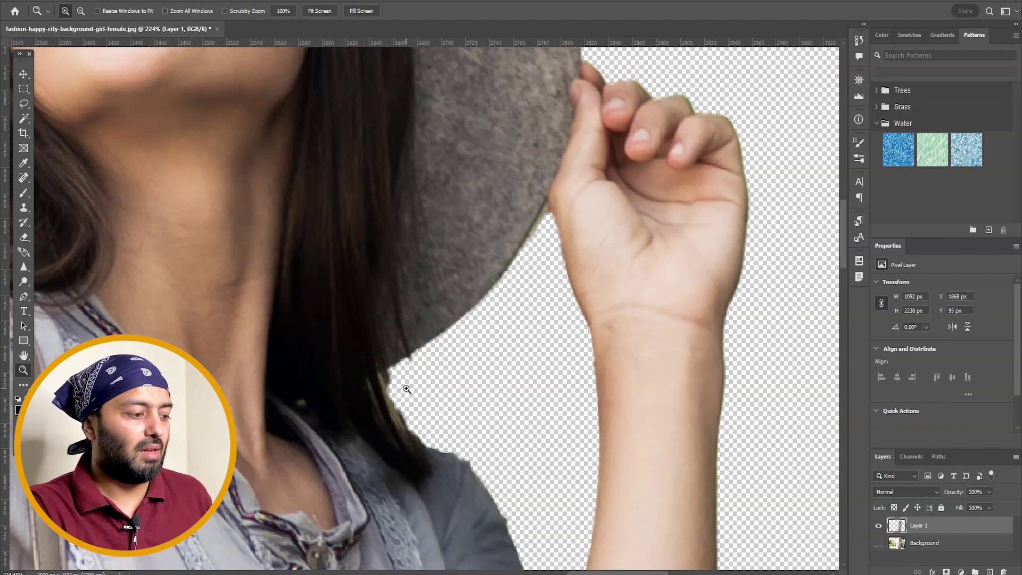
{"action": "key", "text": "ctrl+0"}
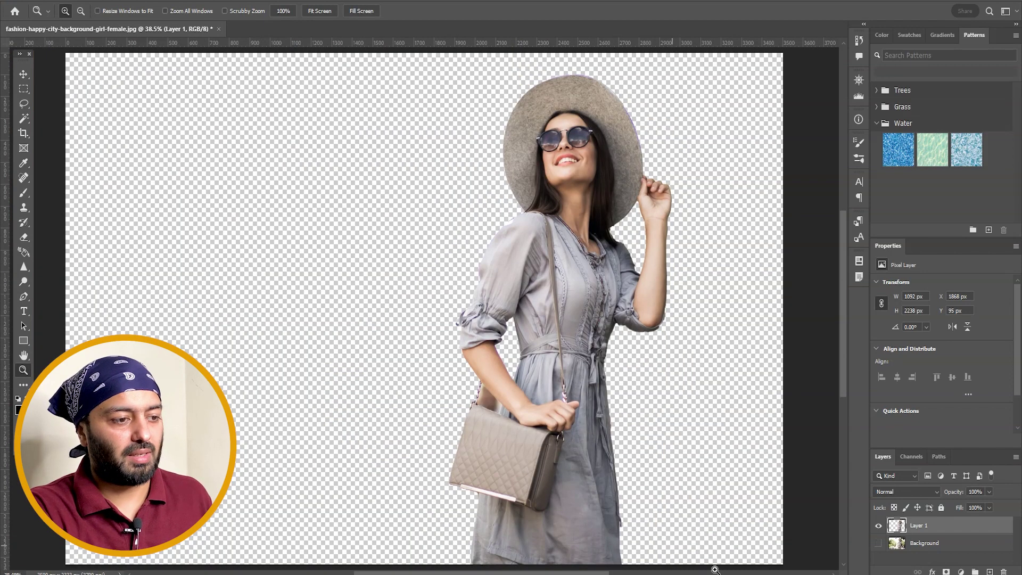
Step: Show the Background layer again and merge the cutout layer down into it
{"action": "left_click", "coordinate": [878, 543]}
{"action": "key", "text": "ctrl+e"}
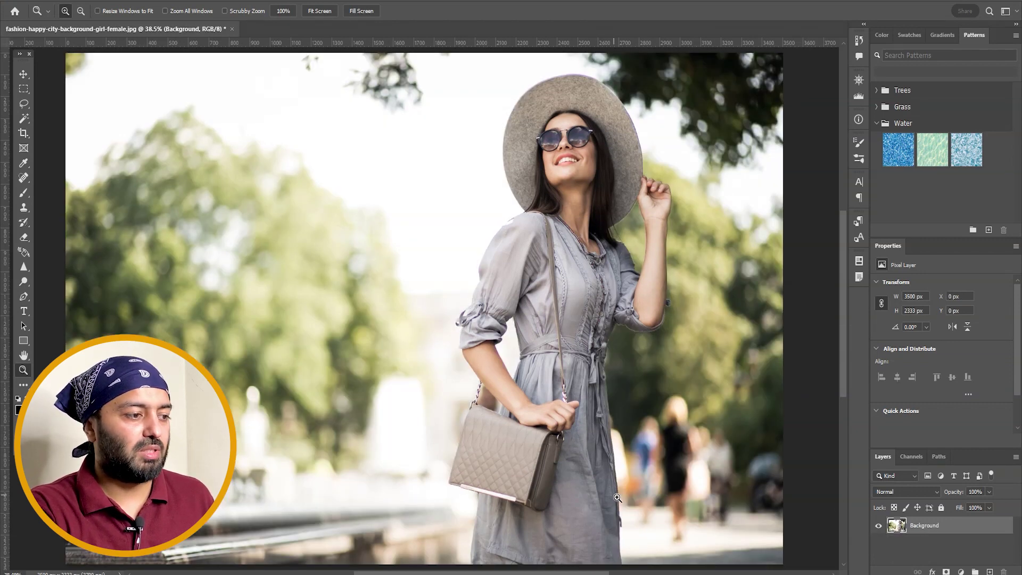
Step: Start a Pen tool path where the dress meets the photo's lower border and trace its outer edge up to the dangling cord
{"action": "left_click_drag", "start_coordinate": [666, 519], "coordinate": [564, 486]}
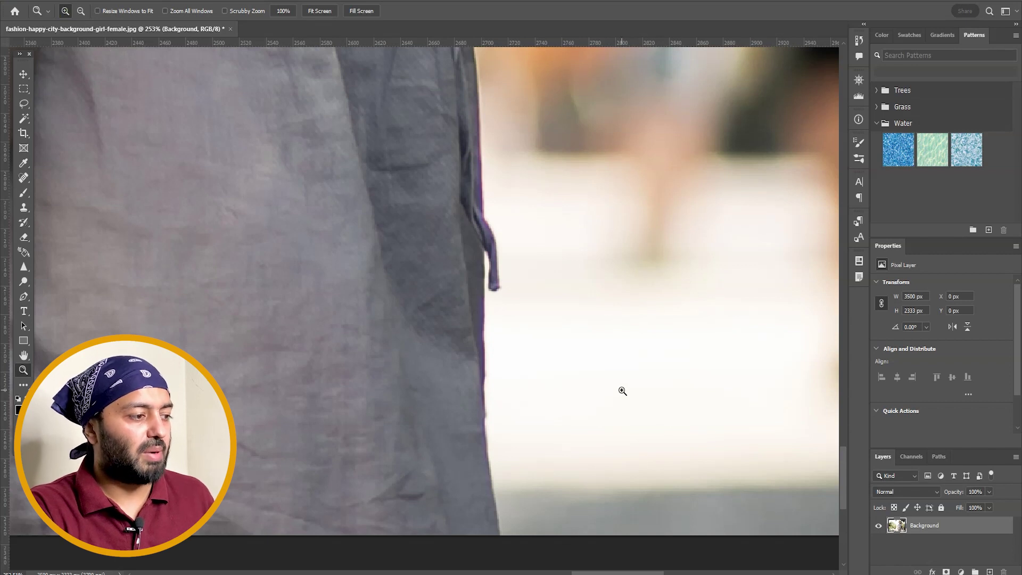
{"action": "key", "text": "p"}
{"action": "left_click", "coordinate": [498, 535]}
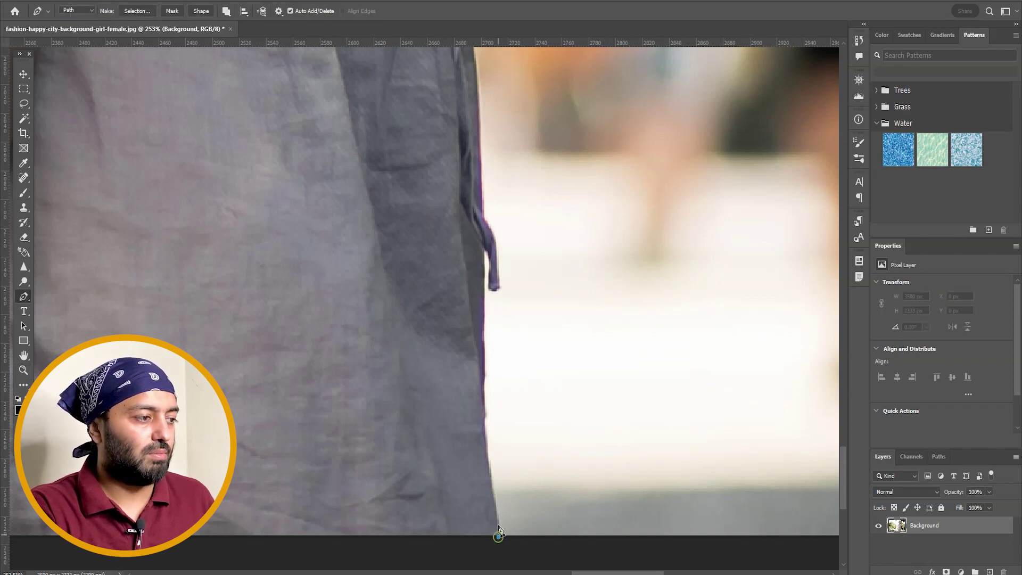
{"action": "left_click_drag", "start_coordinate": [482, 410], "coordinate": [479, 369]}
{"action": "left_click", "coordinate": [482, 361]}
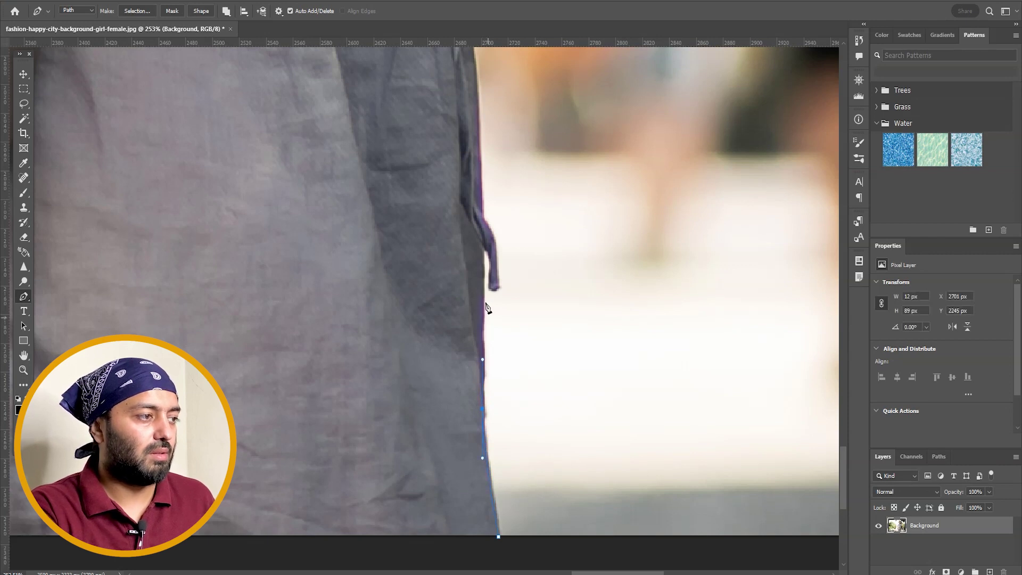
{"action": "left_click", "coordinate": [483, 280]}
Step: Trace the path around the dangling cord end and back onto the outer edge of the dress
{"action": "key", "text": "ctrl+plus"}
{"action": "key", "text": "ctrl+plus"}
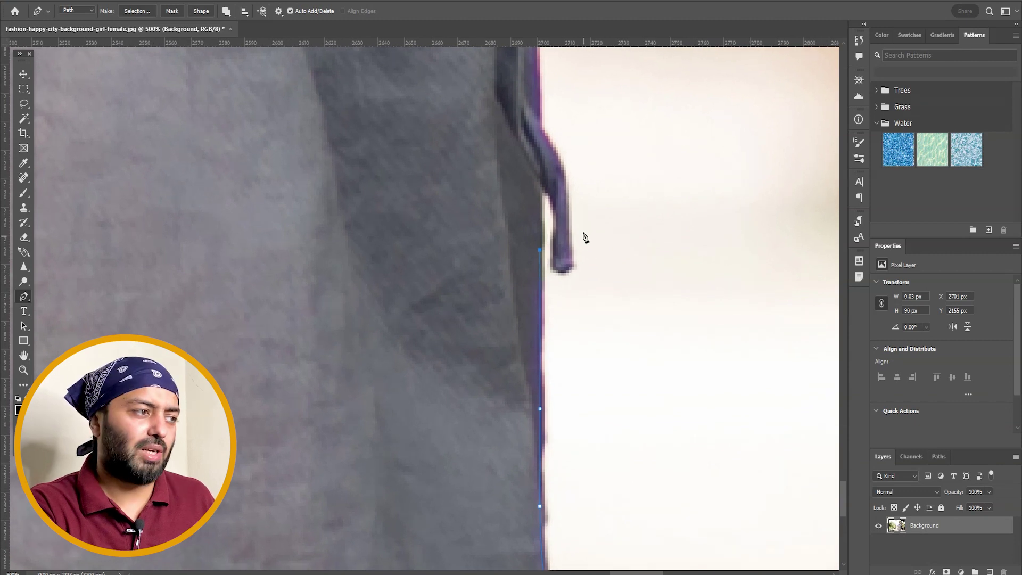
{"action": "key", "text": "ctrl+plus"}
{"action": "left_click", "coordinate": [513, 233]}
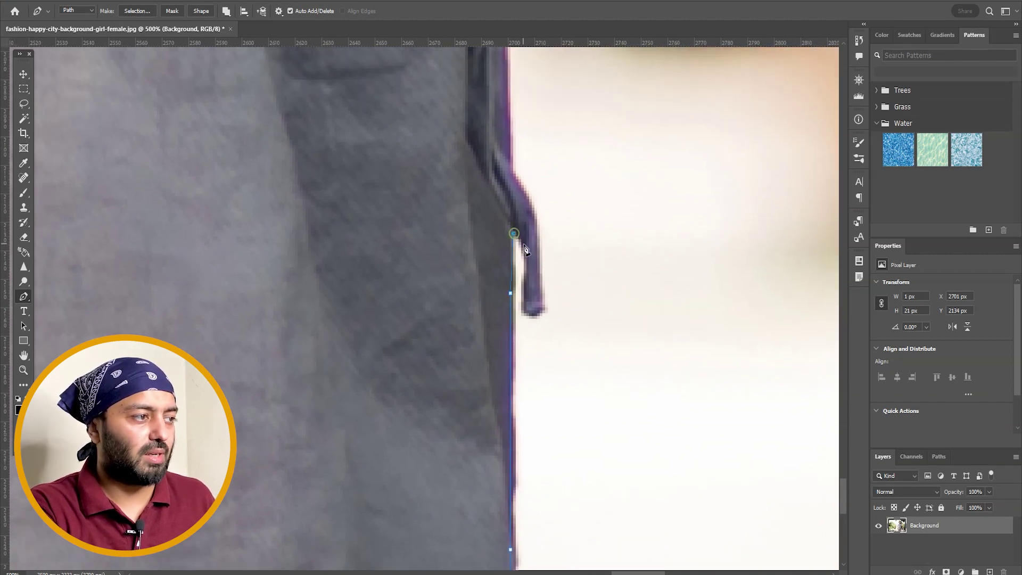
{"action": "left_click_drag", "start_coordinate": [524, 250], "coordinate": [540, 285]}
{"action": "left_click", "coordinate": [526, 310]}
{"action": "left_click", "coordinate": [526, 194]}
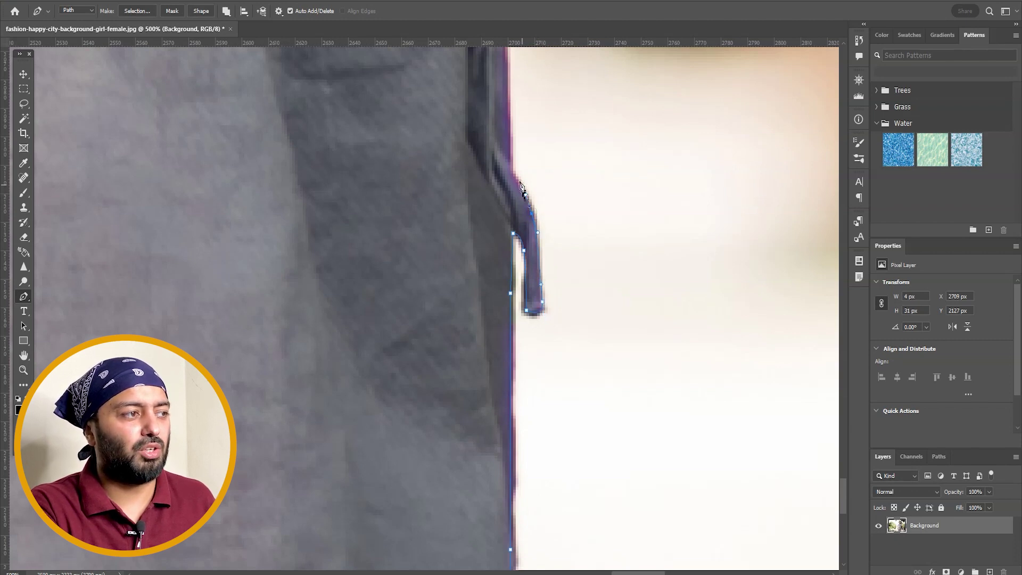
{"action": "left_click", "coordinate": [511, 174]}
{"action": "left_click", "coordinate": [510, 156]}
Step: Continue the path up the lower skirt's outer edge, from above the cord past the orange background blur
{"action": "left_click_drag", "start_coordinate": [512, 103], "coordinate": [500, 296]}
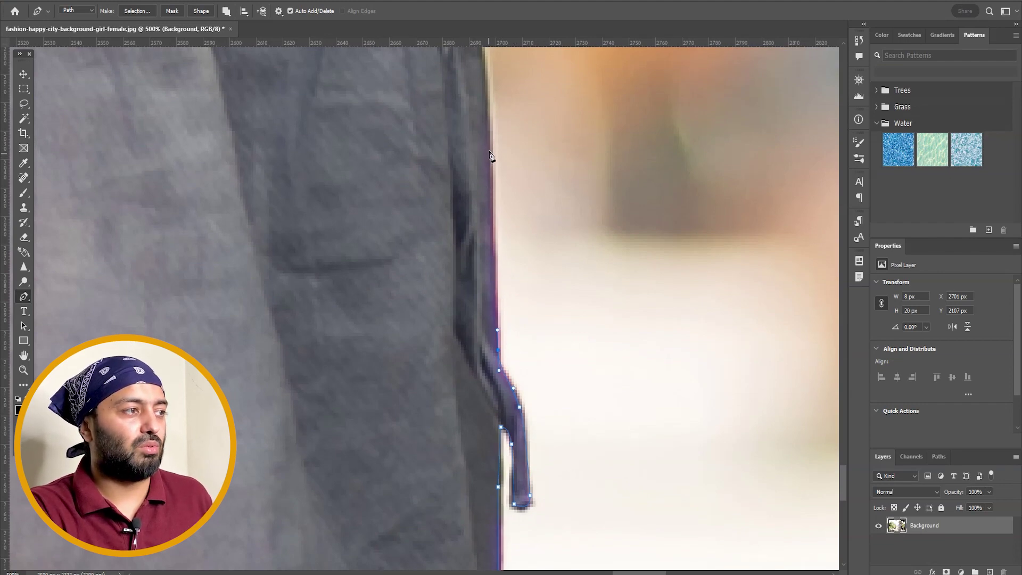
{"action": "left_click_drag", "start_coordinate": [505, 85], "coordinate": [515, 419]}
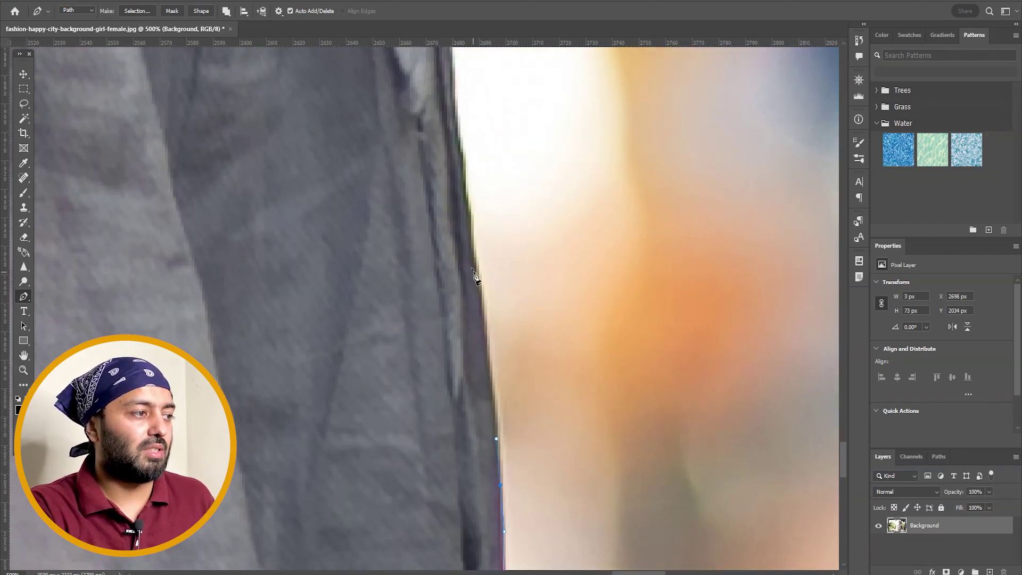
{"action": "left_click", "coordinate": [474, 251]}
{"action": "left_click", "coordinate": [466, 207]}
{"action": "left_click_drag", "start_coordinate": [478, 219], "coordinate": [502, 407]}
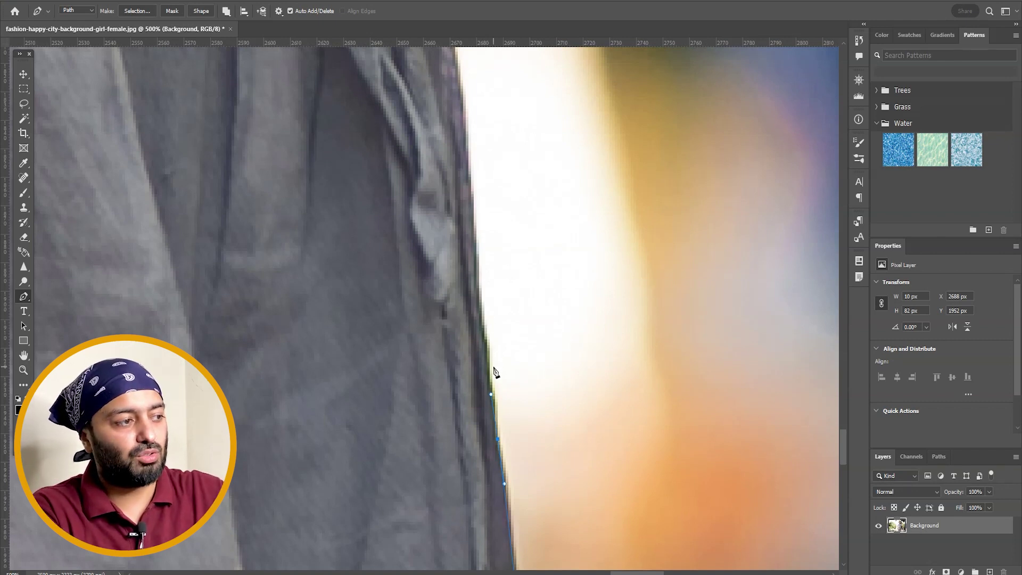
Step: Extend the path up the skirt's edge along the bright white background with curved anchor points
{"action": "scroll", "coordinate": [486, 327], "scroll_direction": "up", "scroll_amount": 4}
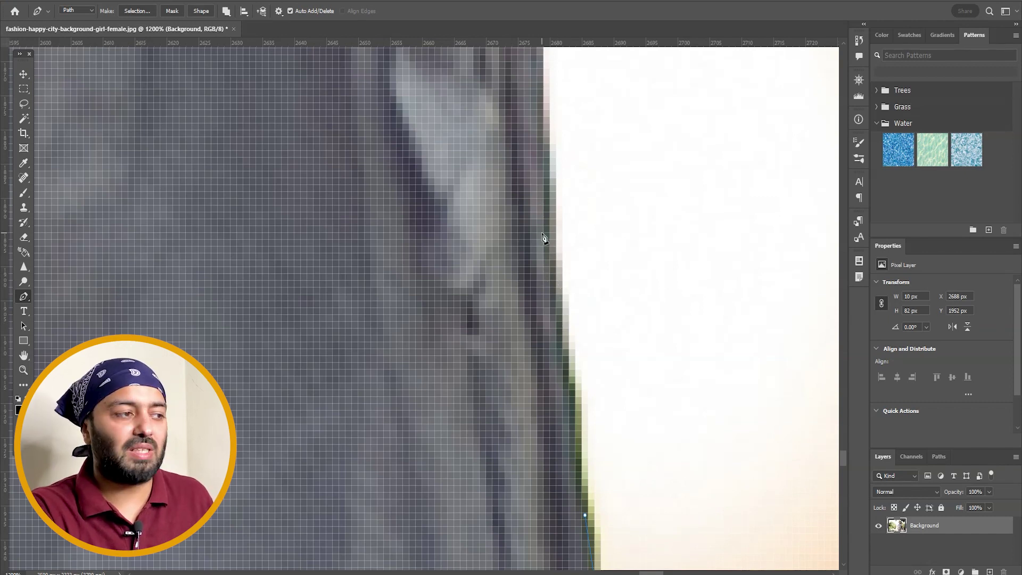
{"action": "scroll", "coordinate": [558, 331], "scroll_direction": "down", "scroll_amount": 3}
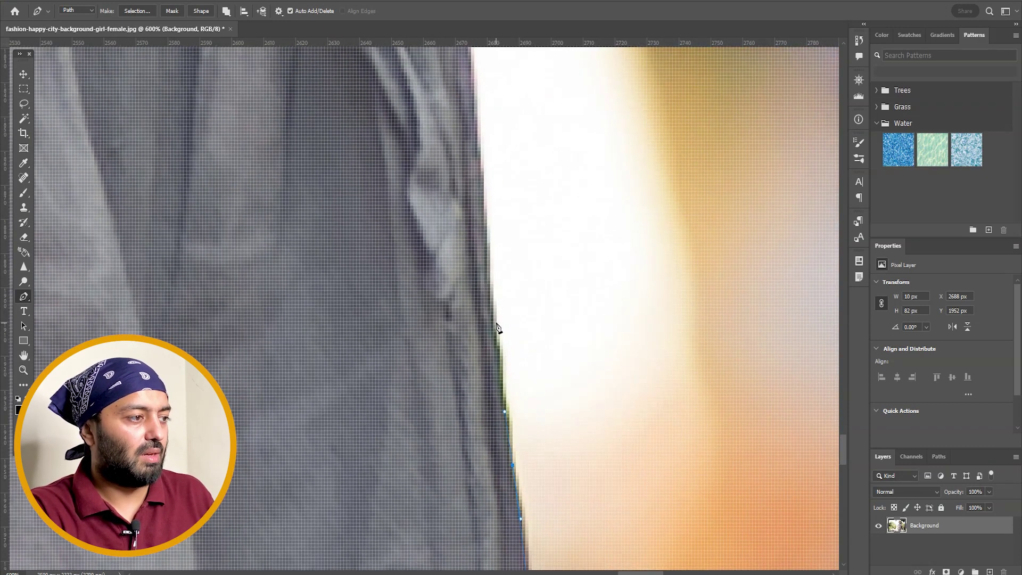
{"action": "scroll", "coordinate": [497, 327], "scroll_direction": "down", "scroll_amount": 1}
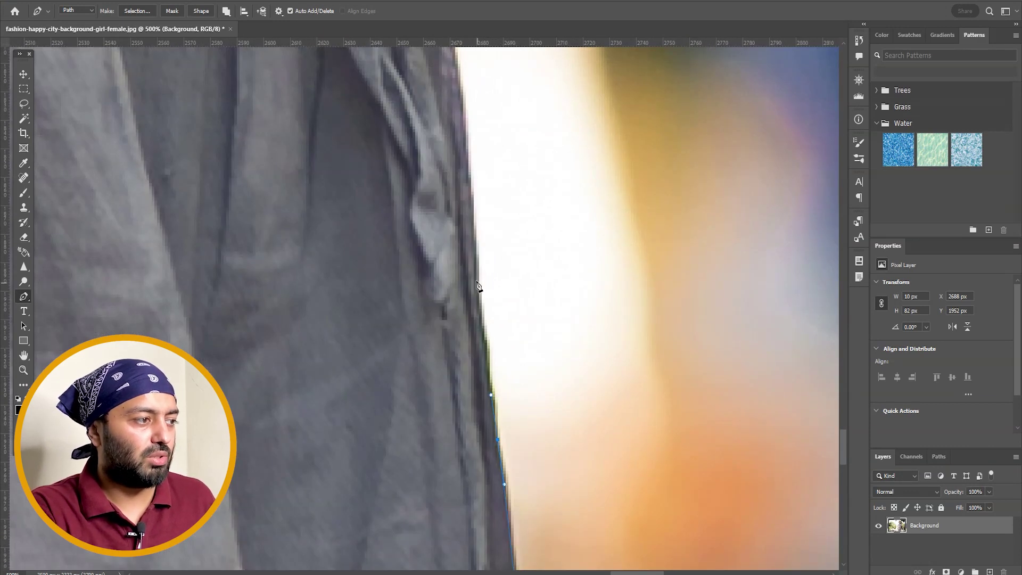
{"action": "left_click_drag", "start_coordinate": [470, 171], "coordinate": [491, 435]}
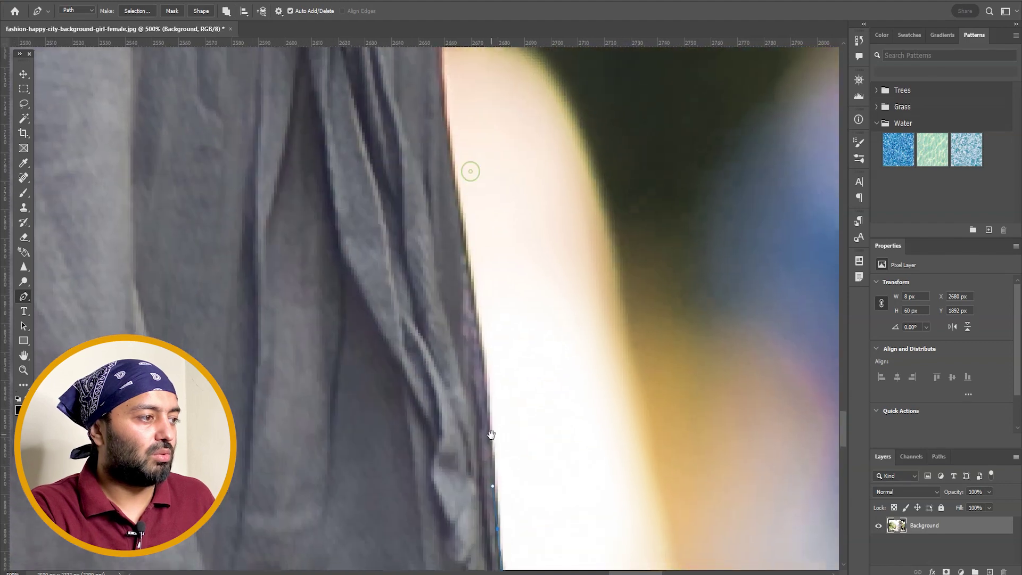
{"action": "left_click", "coordinate": [470, 304]}
{"action": "left_click_drag", "start_coordinate": [461, 258], "coordinate": [452, 375]}
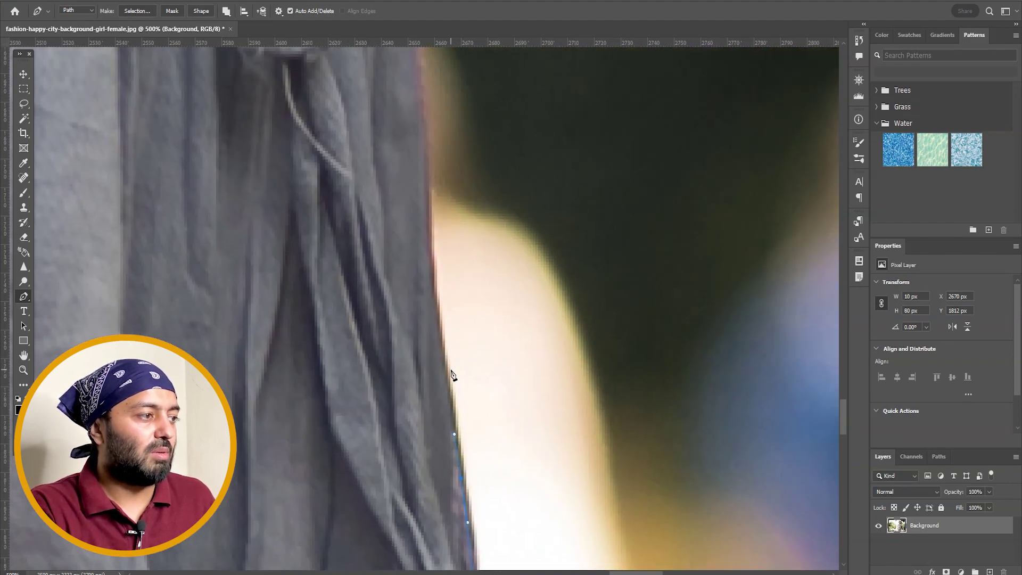
{"action": "left_click", "coordinate": [430, 237]}
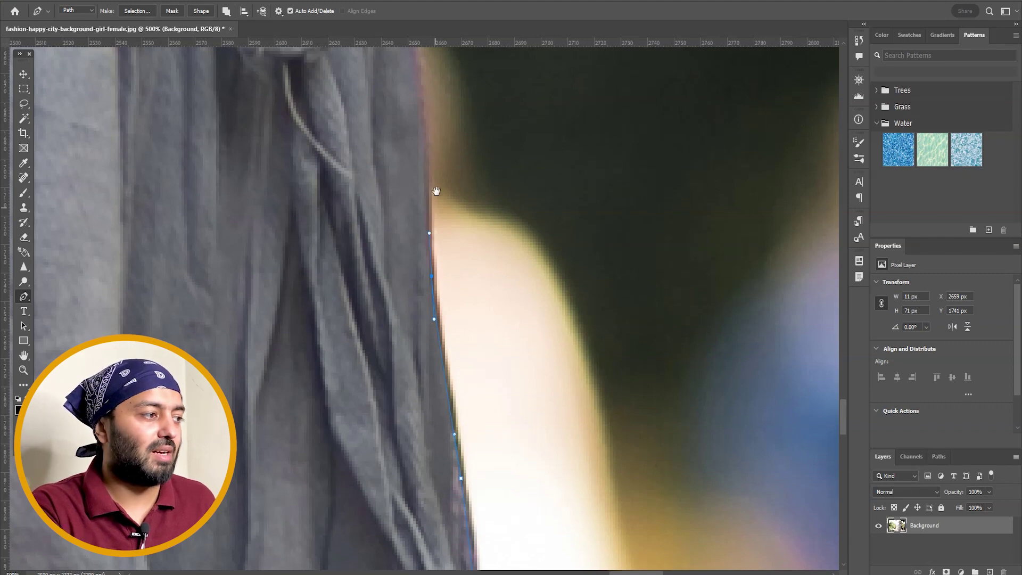
Step: Trace the upper skirt's edge against the dark background up to the base of the waist tie's loop
{"action": "left_click_drag", "start_coordinate": [426, 233], "coordinate": [417, 403]}
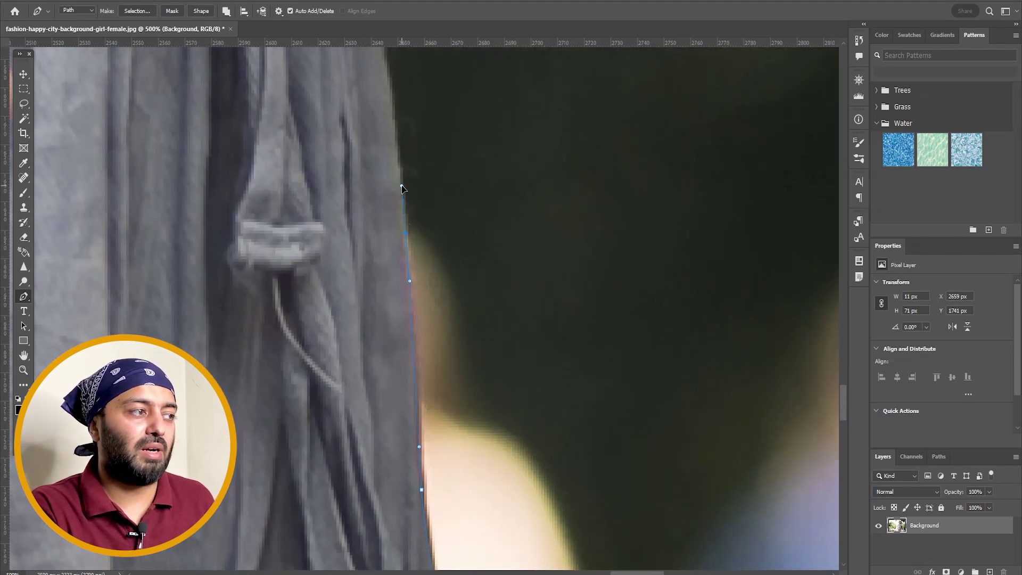
{"action": "left_click_drag", "start_coordinate": [404, 143], "coordinate": [413, 400]}
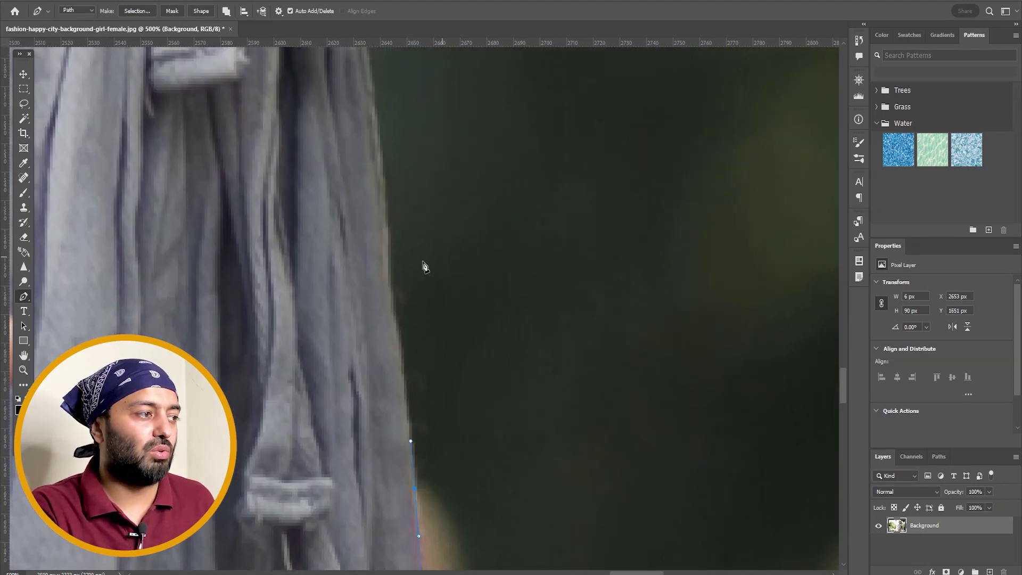
{"action": "left_click_drag", "start_coordinate": [388, 266], "coordinate": [382, 198]}
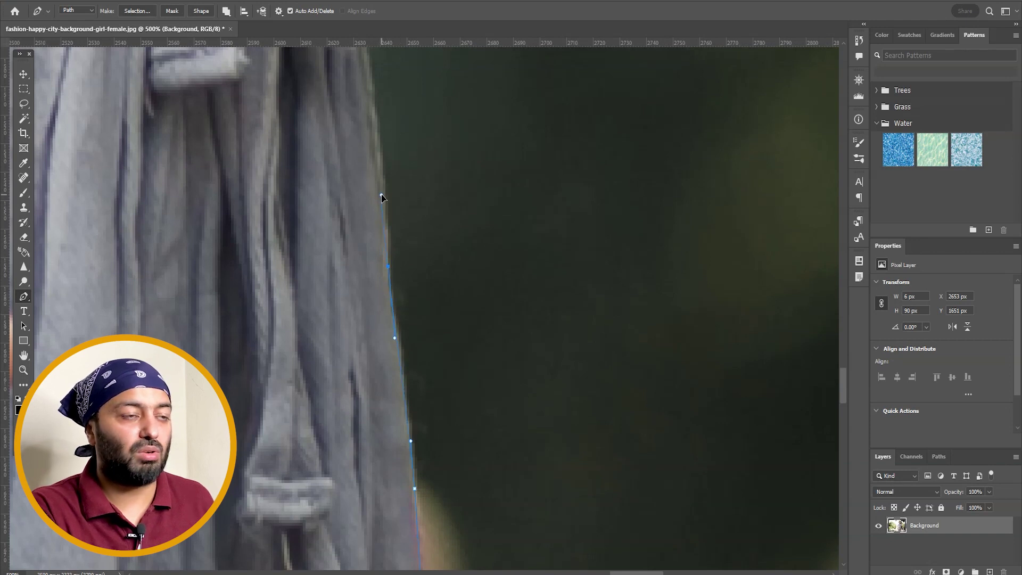
{"action": "left_click_drag", "start_coordinate": [382, 147], "coordinate": [411, 316]}
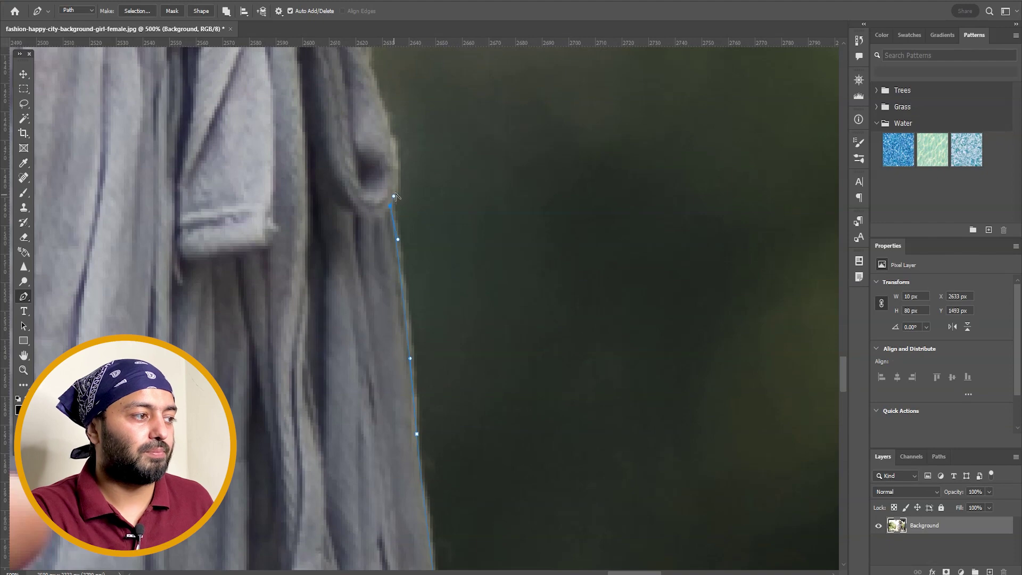
Step: Trace the path around the waist tie's loop and knot to the start of the bodice edge
{"action": "left_click", "coordinate": [393, 196]}
{"action": "left_click_drag", "start_coordinate": [393, 196], "coordinate": [461, 372]}
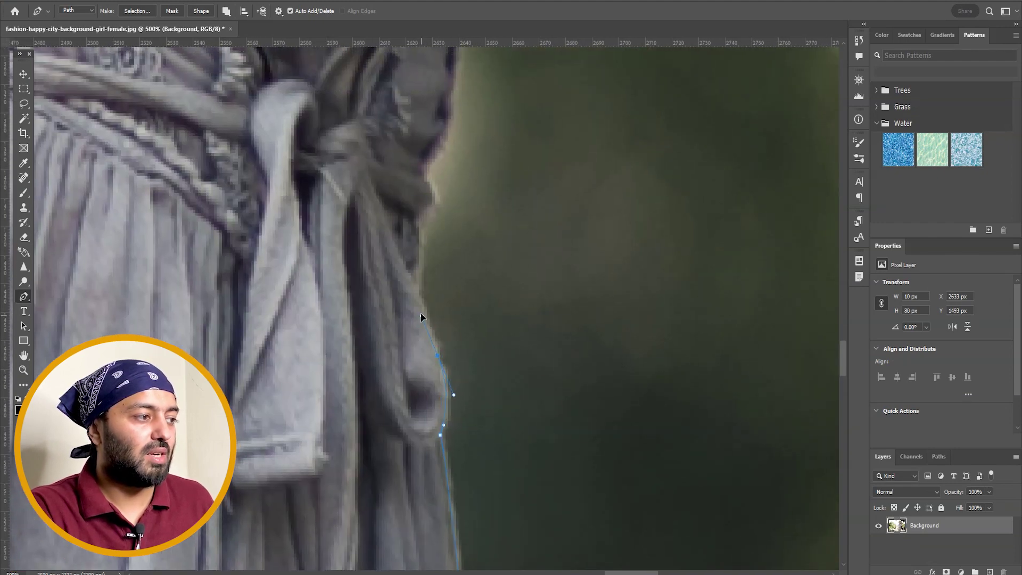
{"action": "left_click", "coordinate": [421, 219]}
{"action": "left_click_drag", "start_coordinate": [430, 190], "coordinate": [414, 267]}
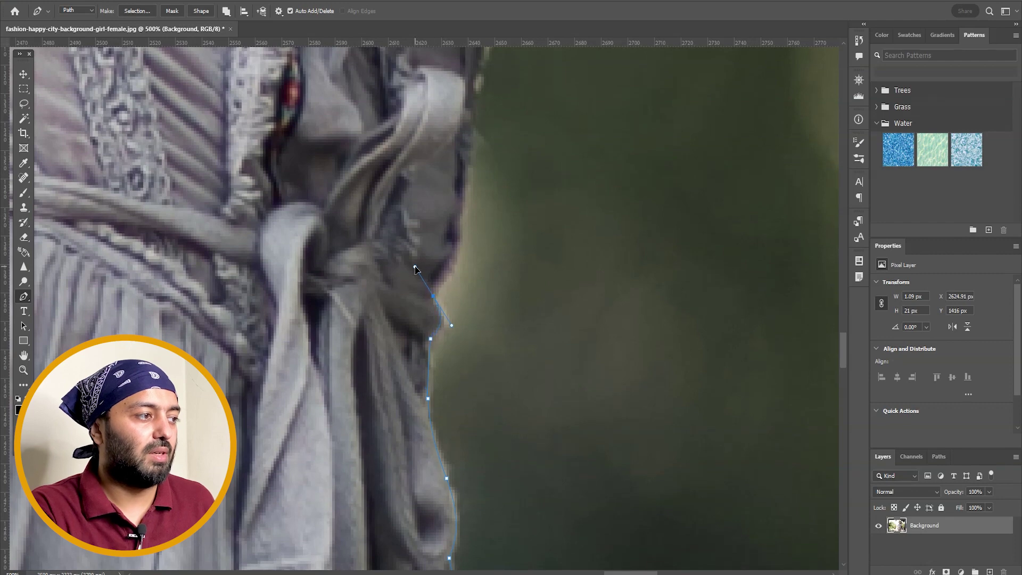
{"action": "left_click", "coordinate": [457, 246]}
{"action": "left_click", "coordinate": [460, 206]}
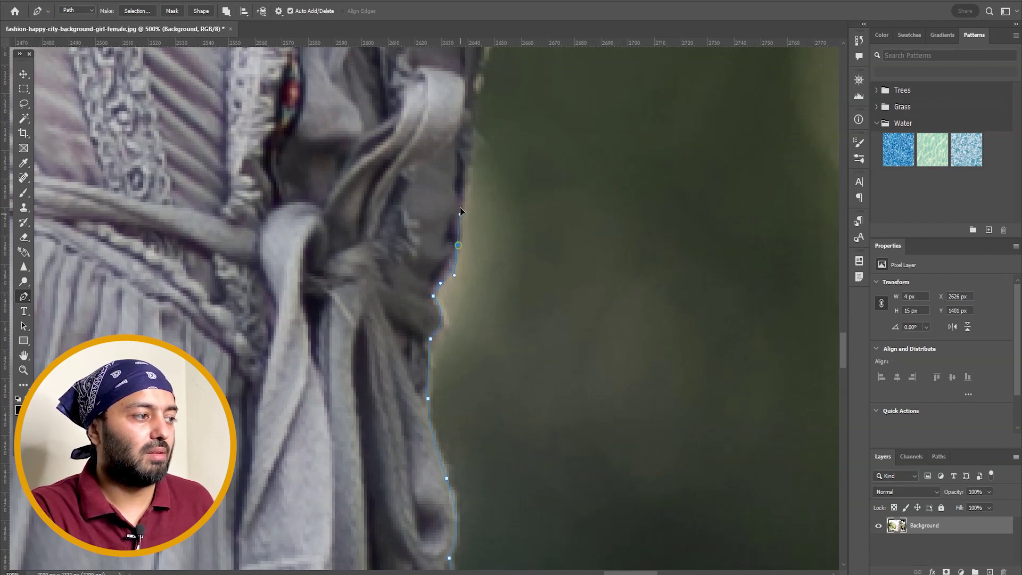
Step: Continue the path up the bodice's outer edge from the waist to the corner beneath the raised arm's sleeve
{"action": "left_click_drag", "start_coordinate": [462, 291], "coordinate": [442, 513]}
{"action": "left_click", "coordinate": [440, 358]}
{"action": "left_click", "coordinate": [452, 307]}
{"action": "left_click", "coordinate": [465, 256]}
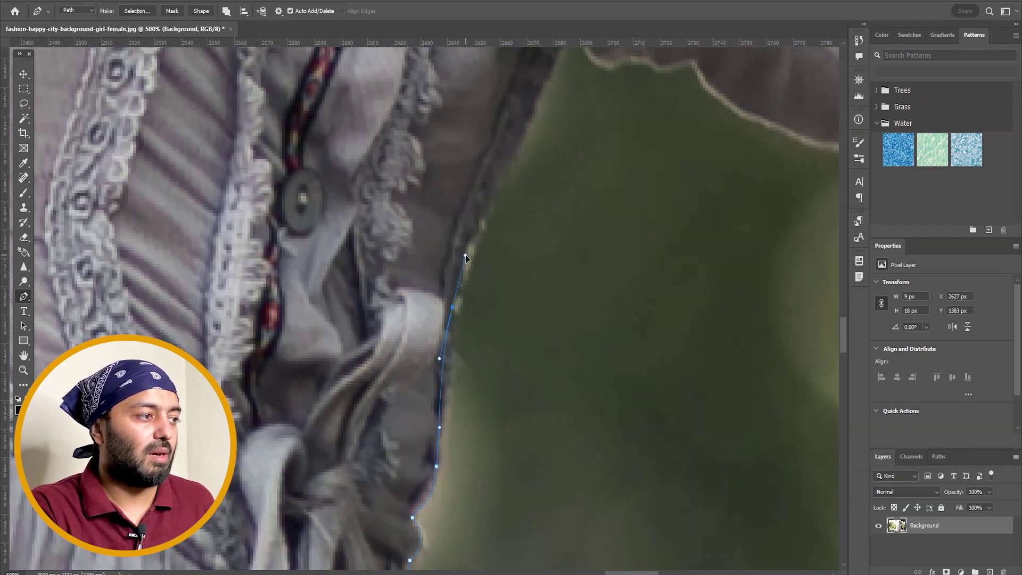
{"action": "left_click", "coordinate": [485, 212]}
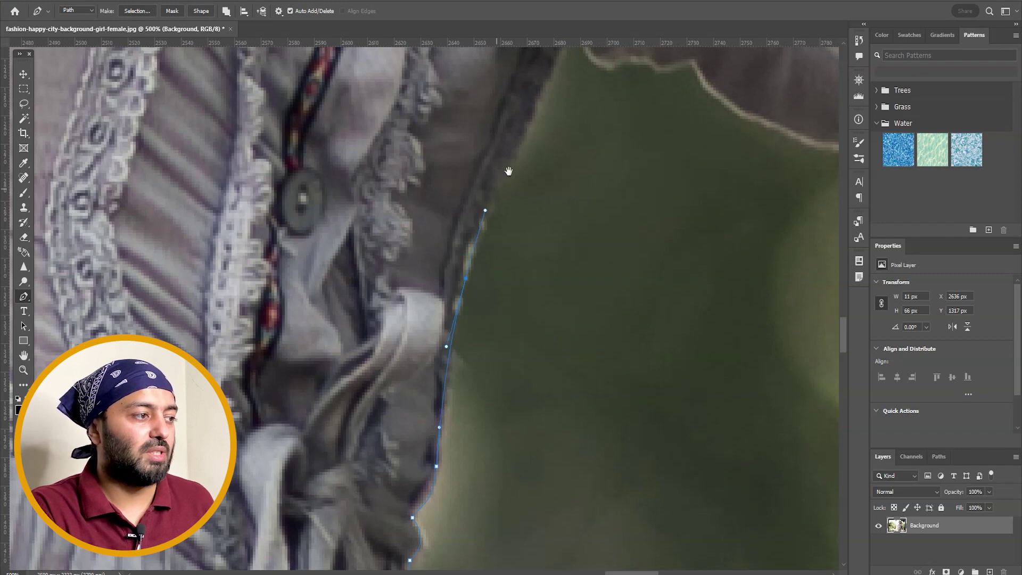
{"action": "left_click_drag", "start_coordinate": [509, 170], "coordinate": [437, 381]}
{"action": "left_click", "coordinate": [462, 315]}
{"action": "left_click", "coordinate": [471, 287]}
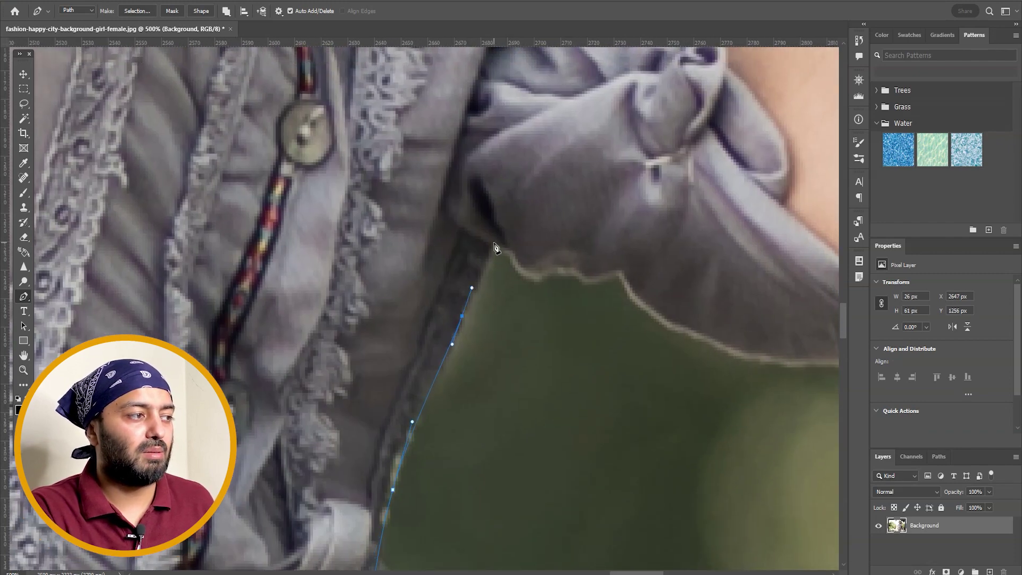
{"action": "left_click", "coordinate": [494, 241]}
Step: Trace the uneven lower edge of the raised arm's sleeve with short curved segments toward the elbow
{"action": "left_click_drag", "start_coordinate": [446, 284], "coordinate": [319, 339]}
{"action": "left_click", "coordinate": [385, 307]}
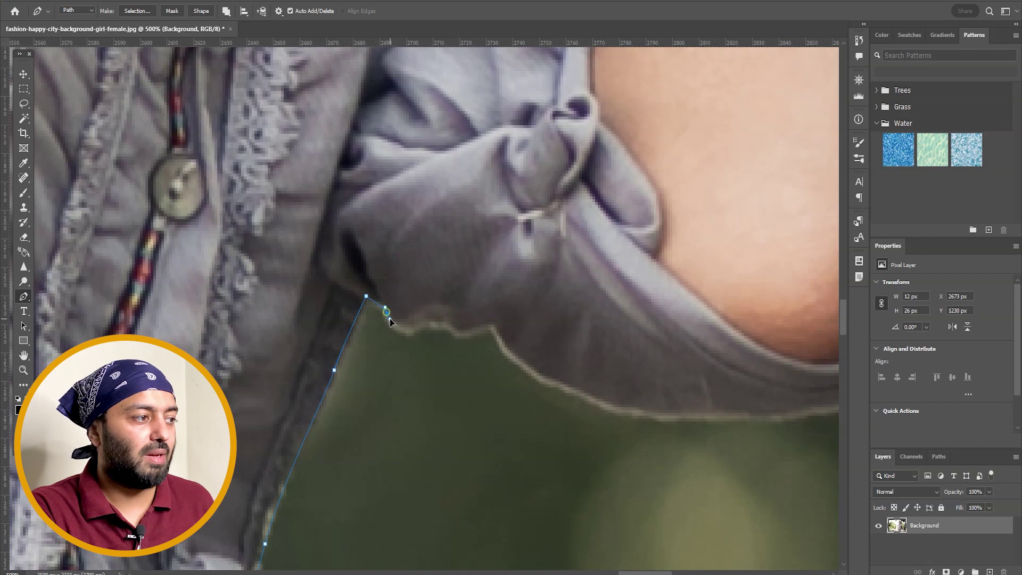
{"action": "left_click", "coordinate": [390, 319]}
{"action": "left_click", "coordinate": [431, 321]}
{"action": "left_click", "coordinate": [445, 325]}
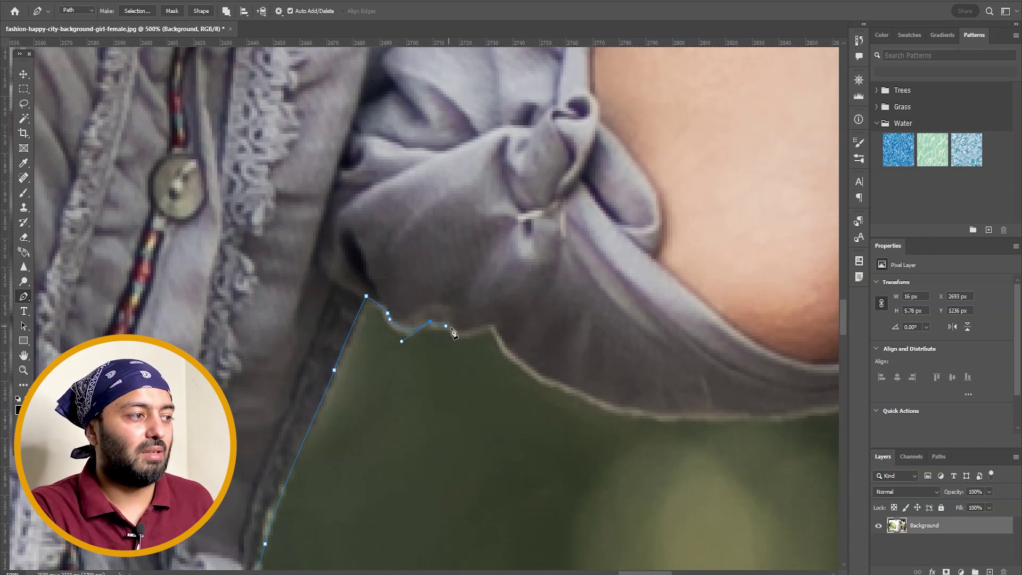
{"action": "left_click", "coordinate": [461, 330]}
{"action": "left_click", "coordinate": [489, 325]}
{"action": "left_click", "coordinate": [496, 346]}
{"action": "left_click", "coordinate": [534, 370]}
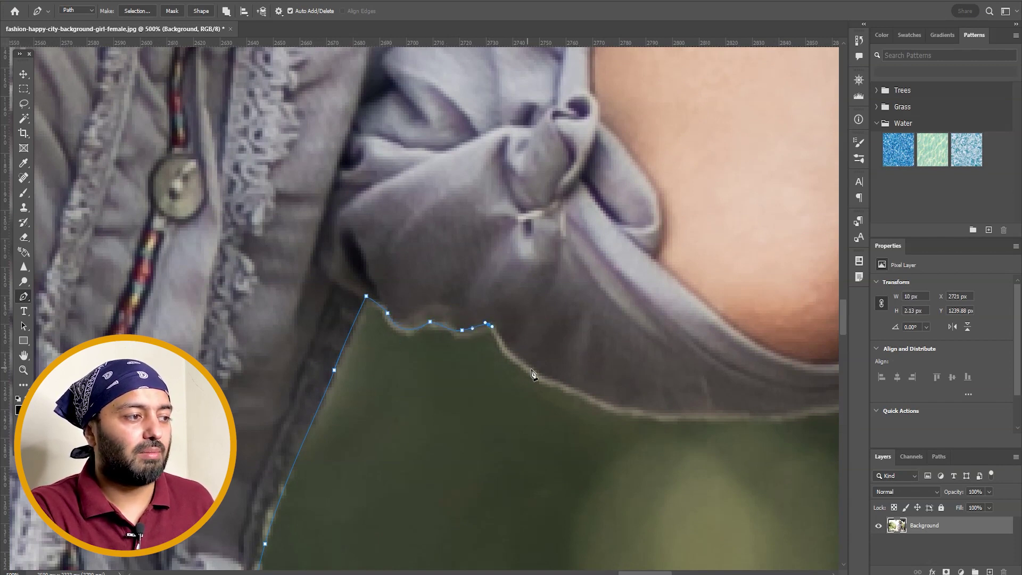
{"action": "left_click", "coordinate": [571, 394]}
Step: Trace the sleeve cuff beneath and around the elbow with long curves, up to the forearm just below the dark fabric tie
{"action": "left_click_drag", "start_coordinate": [612, 400], "coordinate": [401, 389]}
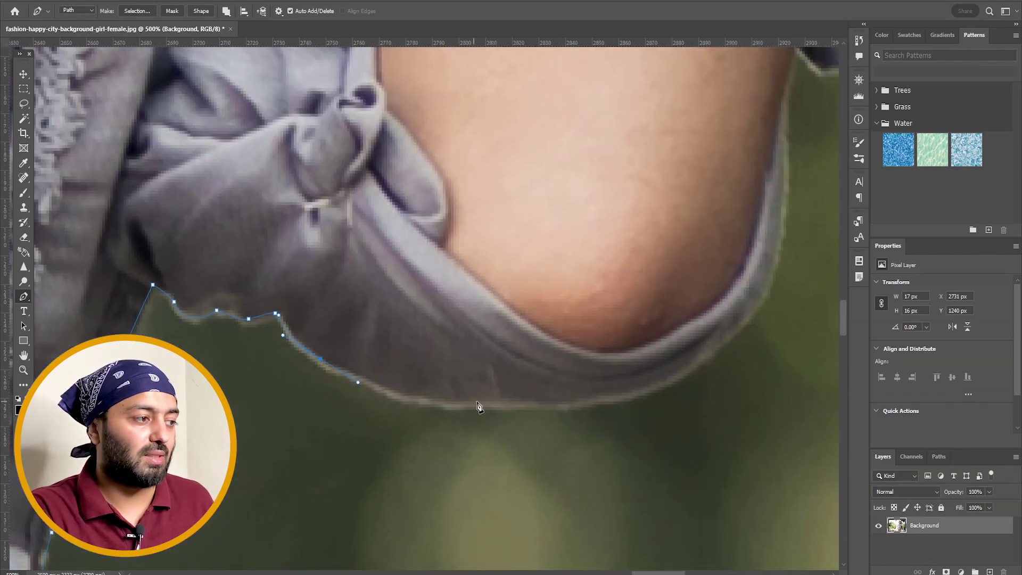
{"action": "left_click_drag", "start_coordinate": [493, 407], "coordinate": [542, 409]}
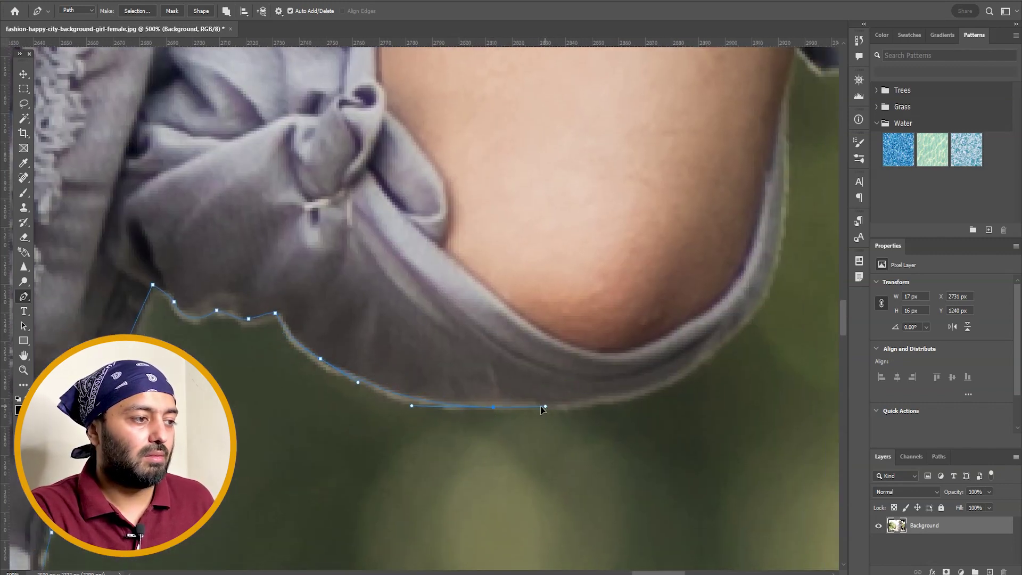
{"action": "left_click_drag", "start_coordinate": [653, 387], "coordinate": [683, 377]}
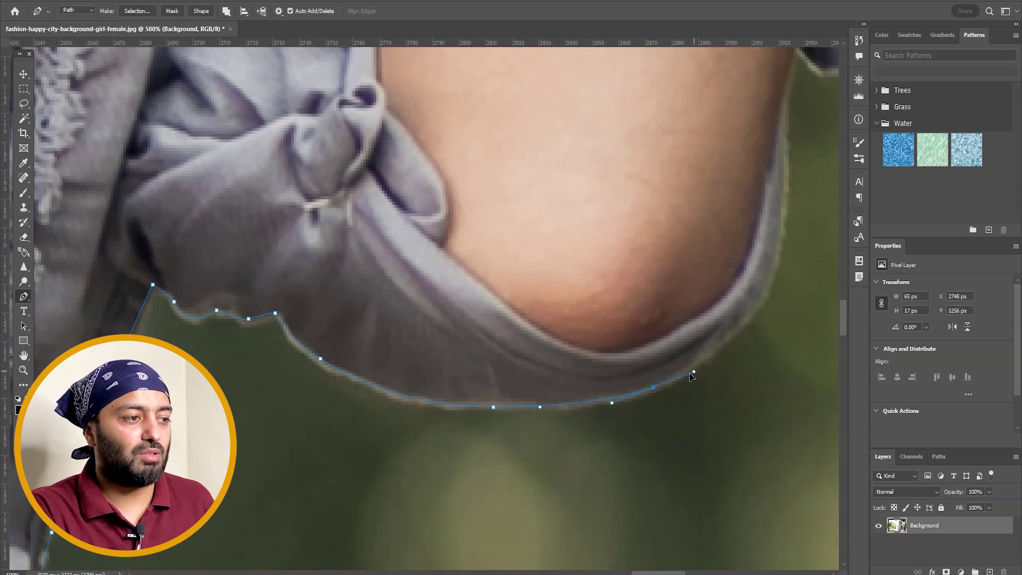
{"action": "left_click_drag", "start_coordinate": [727, 338], "coordinate": [461, 449]}
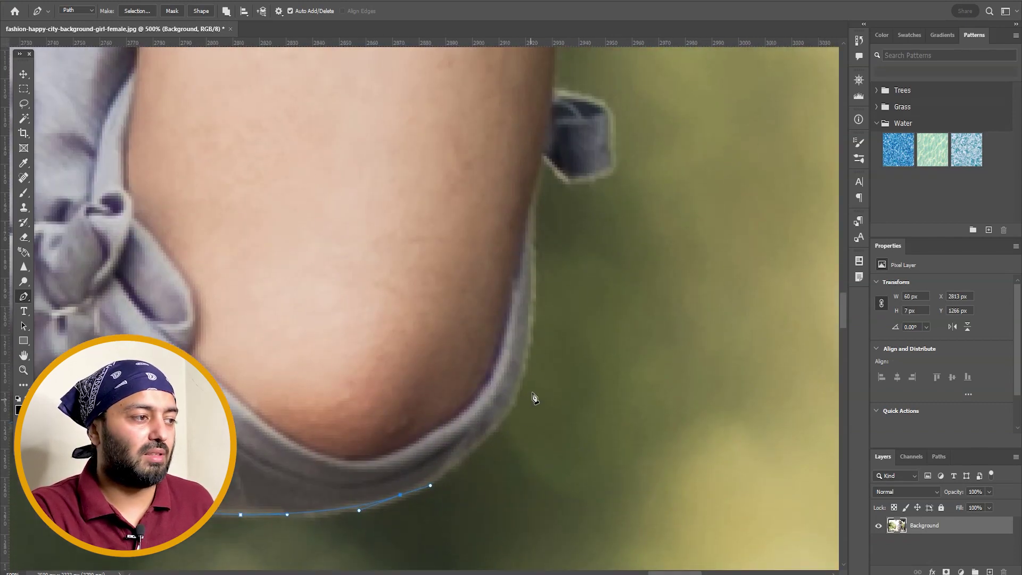
{"action": "left_click_drag", "start_coordinate": [528, 344], "coordinate": [536, 256]}
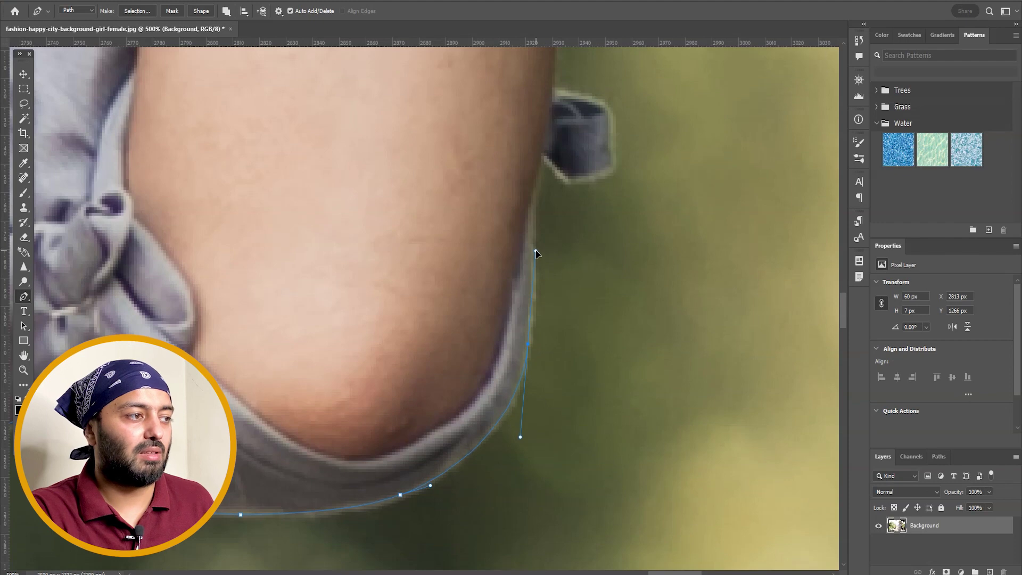
{"action": "left_click_drag", "start_coordinate": [533, 218], "coordinate": [533, 193]}
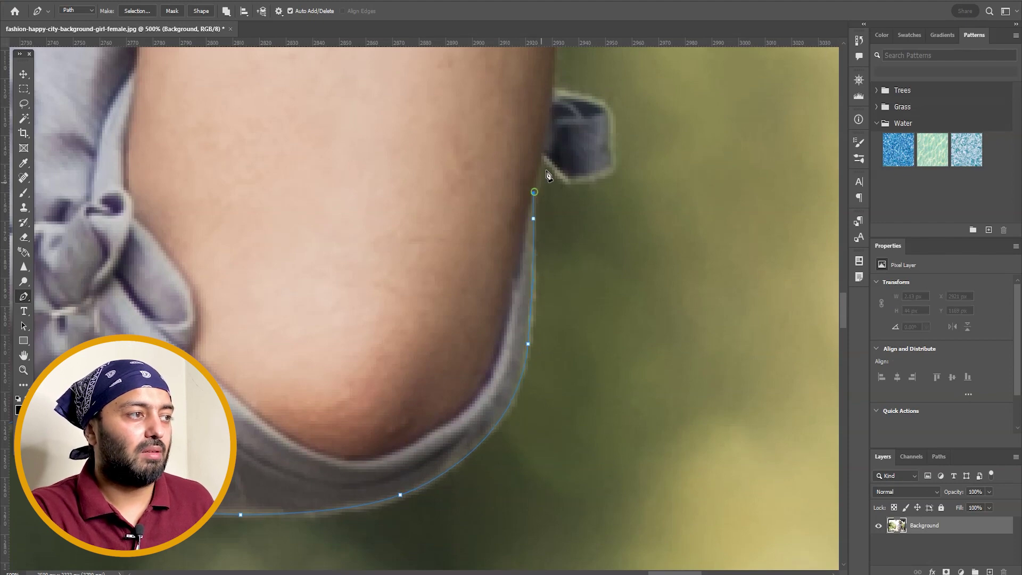
Step: Trace the path around the small dark fabric tie protruding beside the forearm, back to the arm's edge
{"action": "left_click", "coordinate": [545, 156]}
{"action": "left_click_drag", "start_coordinate": [548, 155], "coordinate": [487, 335]}
{"action": "left_click", "coordinate": [501, 366]}
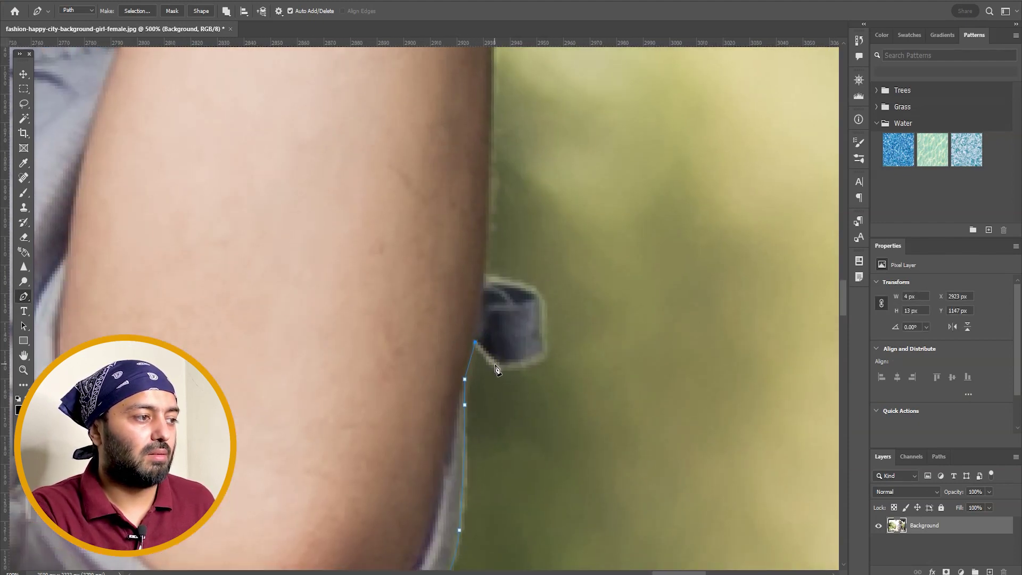
{"action": "left_click", "coordinate": [544, 345]}
{"action": "left_click", "coordinate": [543, 323]}
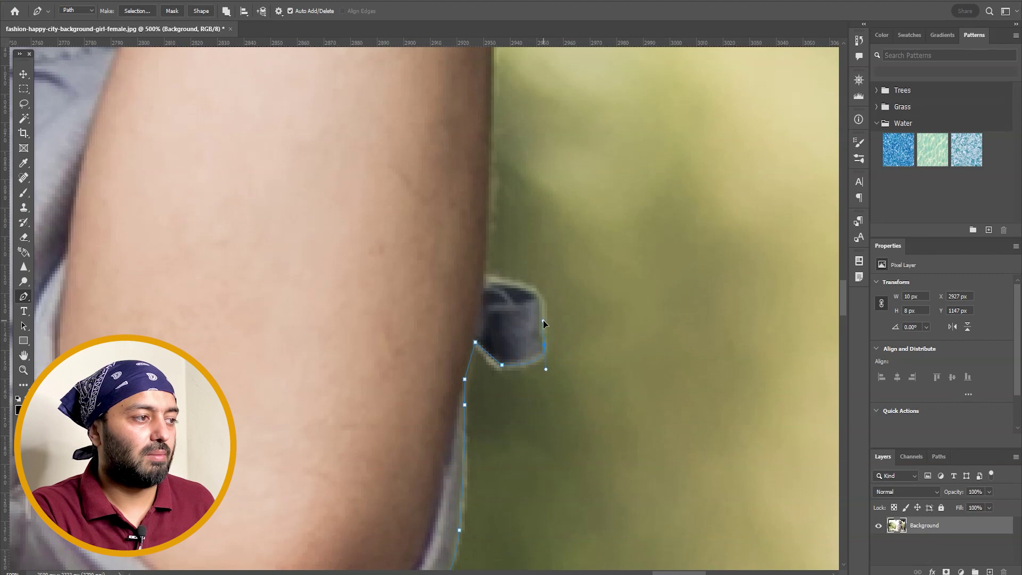
{"action": "left_click", "coordinate": [542, 290]}
{"action": "left_click", "coordinate": [530, 288]}
{"action": "left_click", "coordinate": [514, 281]}
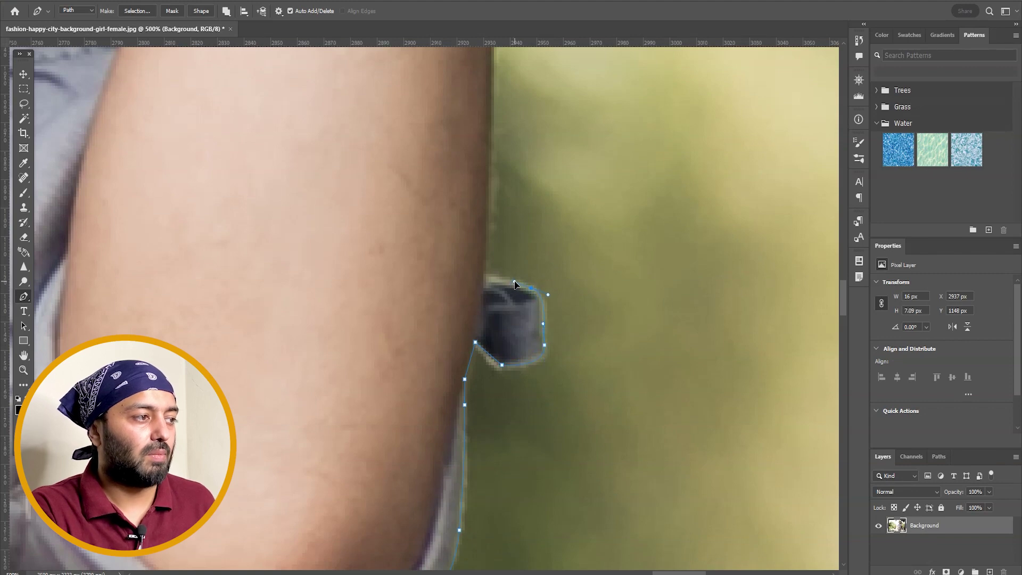
{"action": "left_click", "coordinate": [484, 276]}
Step: Continue the path up the forearm's outer edge from the fabric tie with long, shallow curves
{"action": "left_click_drag", "start_coordinate": [506, 201], "coordinate": [459, 456]}
{"action": "left_click", "coordinate": [446, 320]}
{"action": "left_click", "coordinate": [445, 246]}
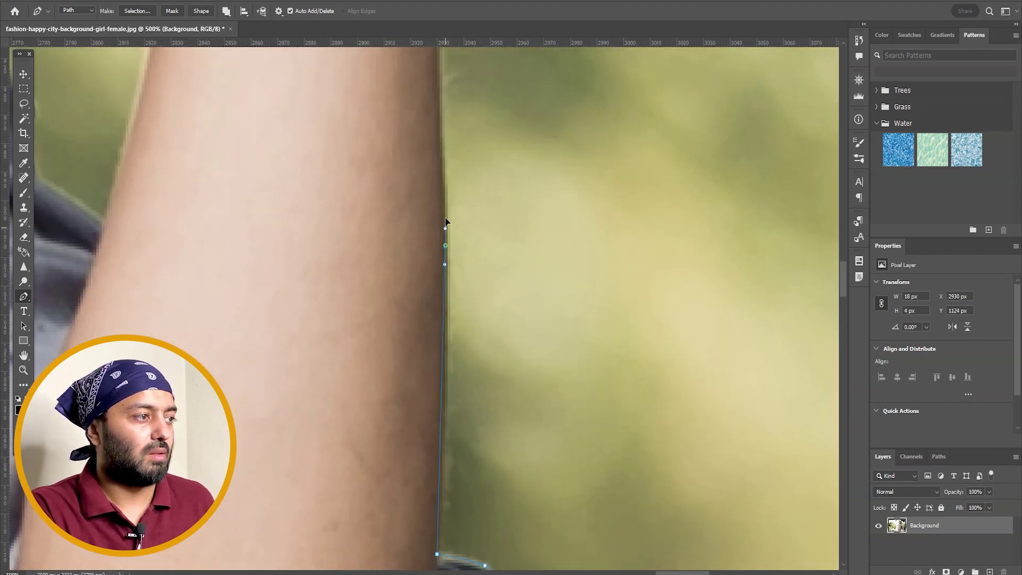
{"action": "left_click", "coordinate": [445, 176]}
{"action": "left_click", "coordinate": [441, 166]}
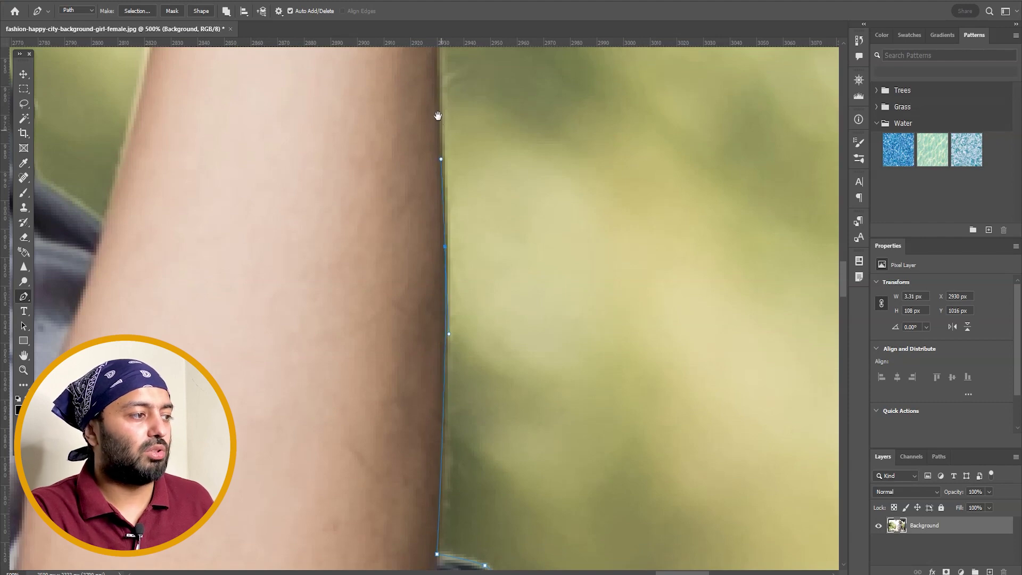
{"action": "left_click_drag", "start_coordinate": [438, 110], "coordinate": [413, 402]}
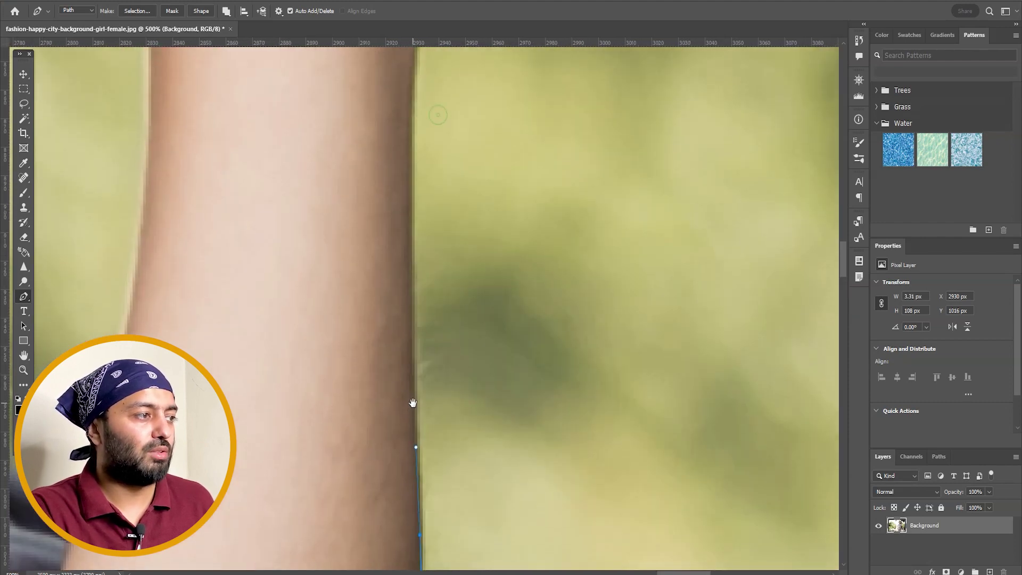
{"action": "left_click", "coordinate": [413, 245]}
{"action": "left_click", "coordinate": [412, 179]}
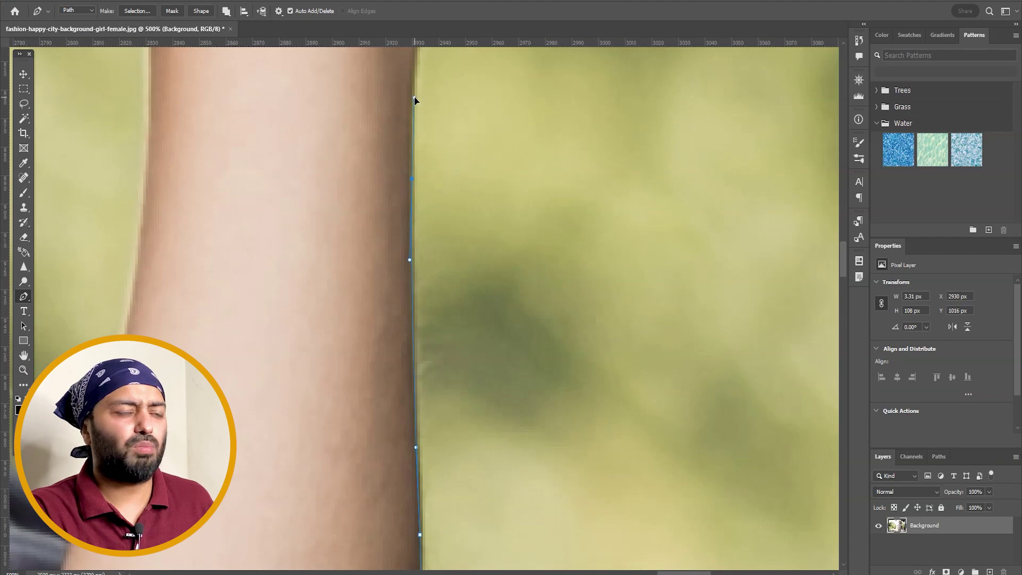
Step: Trace the upper forearm's outer edge to just below the wrist crease, shortening the curve handles to fit the contour
{"action": "left_click_drag", "start_coordinate": [426, 169], "coordinate": [400, 343]}
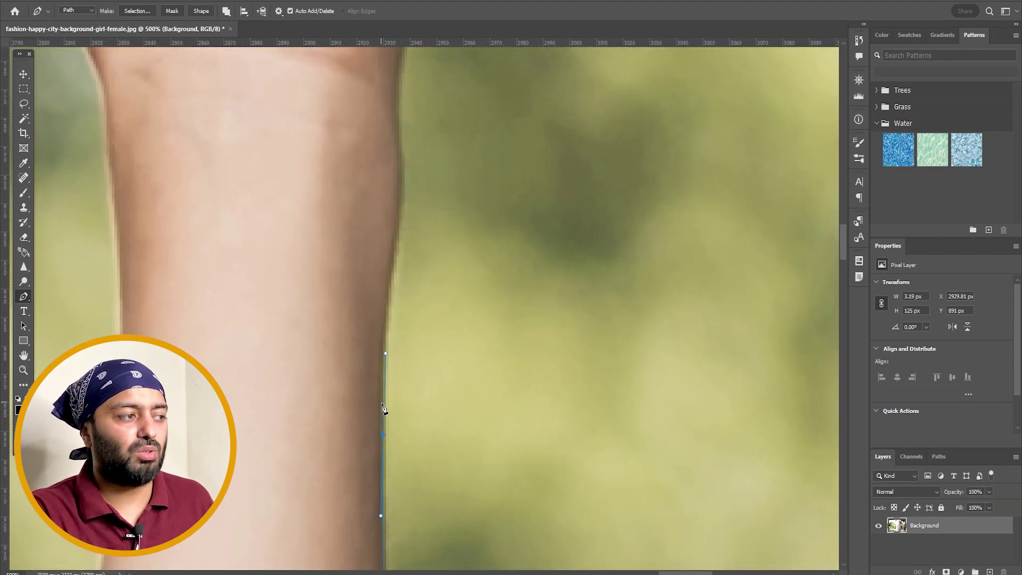
{"action": "left_click_drag", "start_coordinate": [391, 271], "coordinate": [400, 239]}
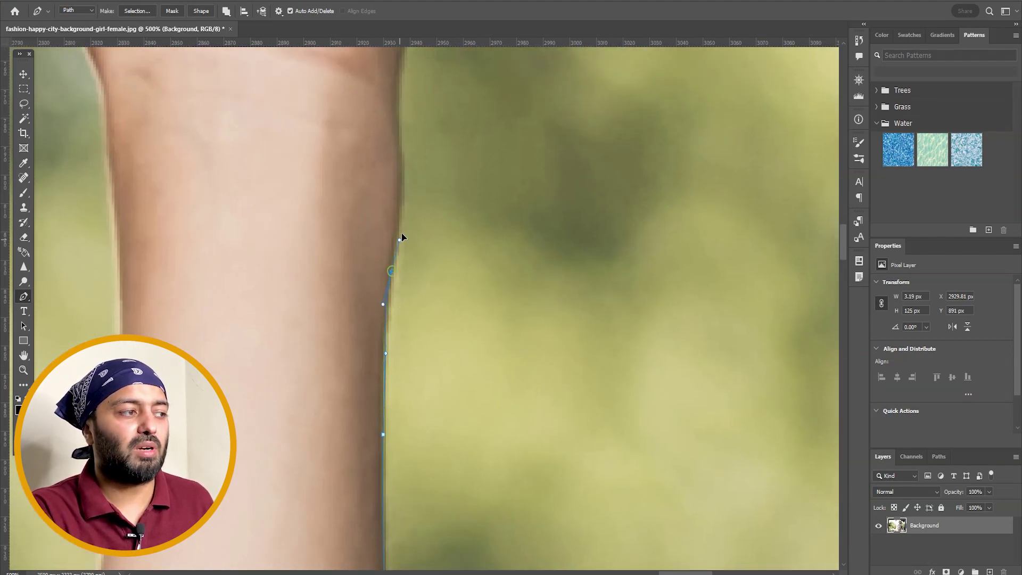
{"action": "left_click", "coordinate": [399, 205]}
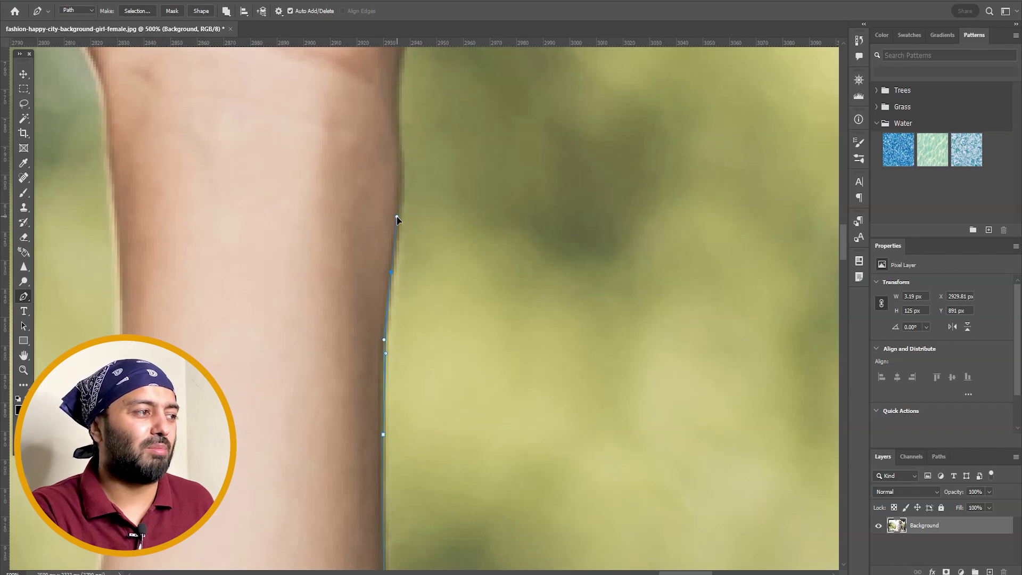
{"action": "left_click_drag", "start_coordinate": [396, 231], "coordinate": [406, 348]}
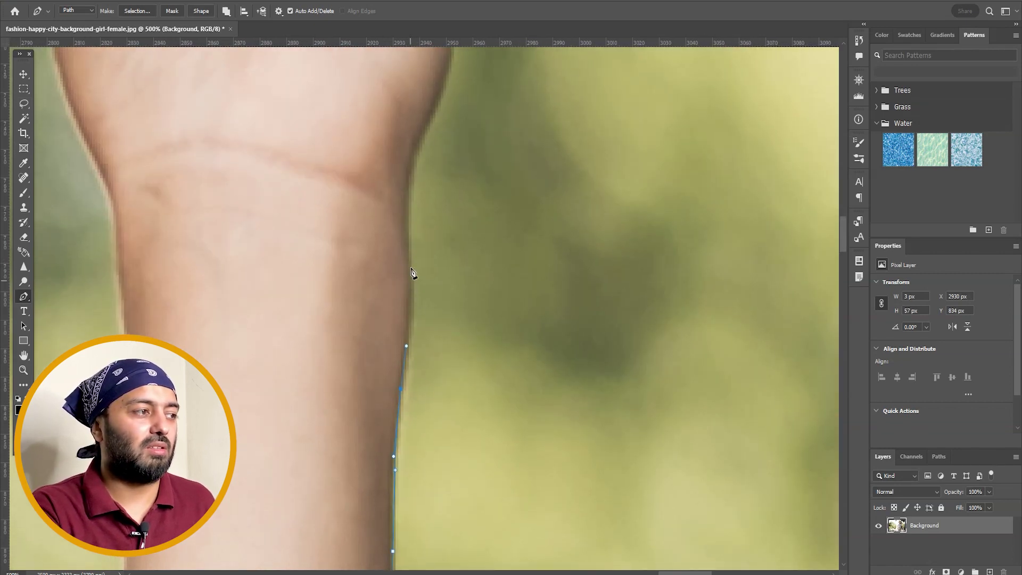
{"action": "left_click_drag", "start_coordinate": [406, 230], "coordinate": [394, 176]}
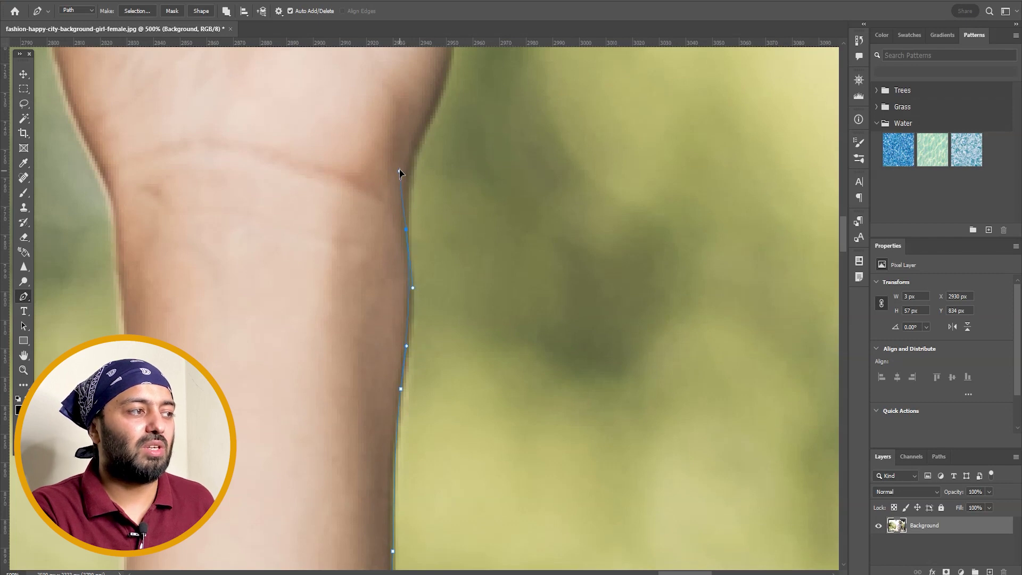
{"action": "left_click", "coordinate": [406, 211]}
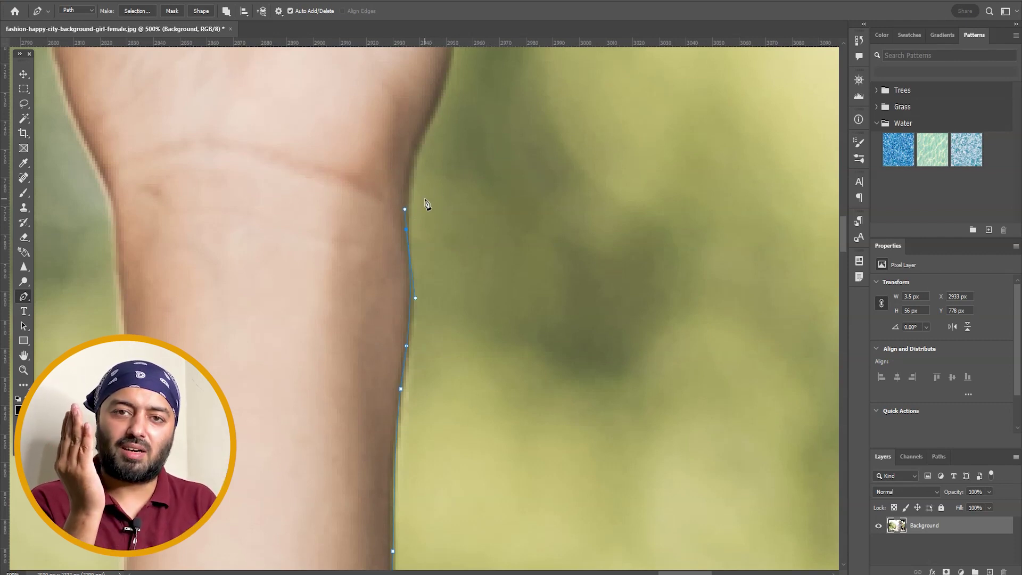
Step: Trace the path around the wrist's inward curve and up the outer side of the palm
{"action": "left_click_drag", "start_coordinate": [435, 195], "coordinate": [404, 346]}
{"action": "left_click", "coordinate": [381, 303]}
{"action": "left_click", "coordinate": [392, 285]}
{"action": "left_click", "coordinate": [404, 261]}
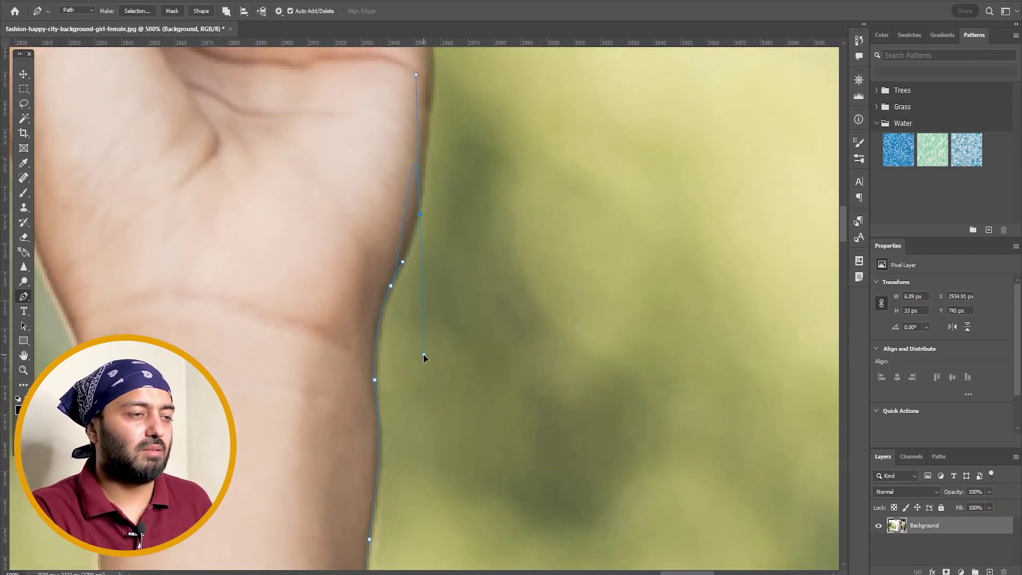
{"action": "left_click_drag", "start_coordinate": [423, 229], "coordinate": [422, 367]}
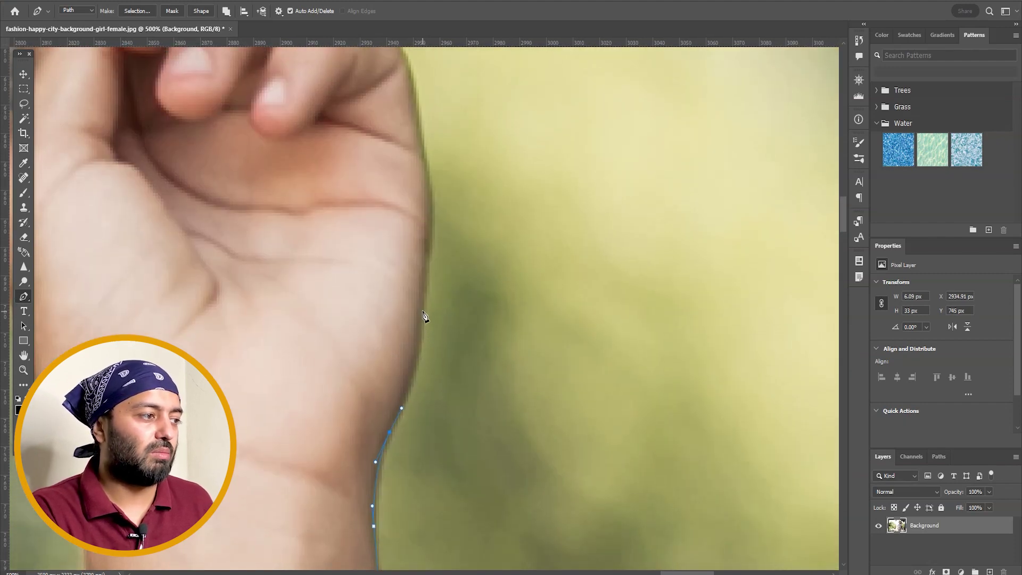
{"action": "left_click_drag", "start_coordinate": [428, 248], "coordinate": [496, 417]}
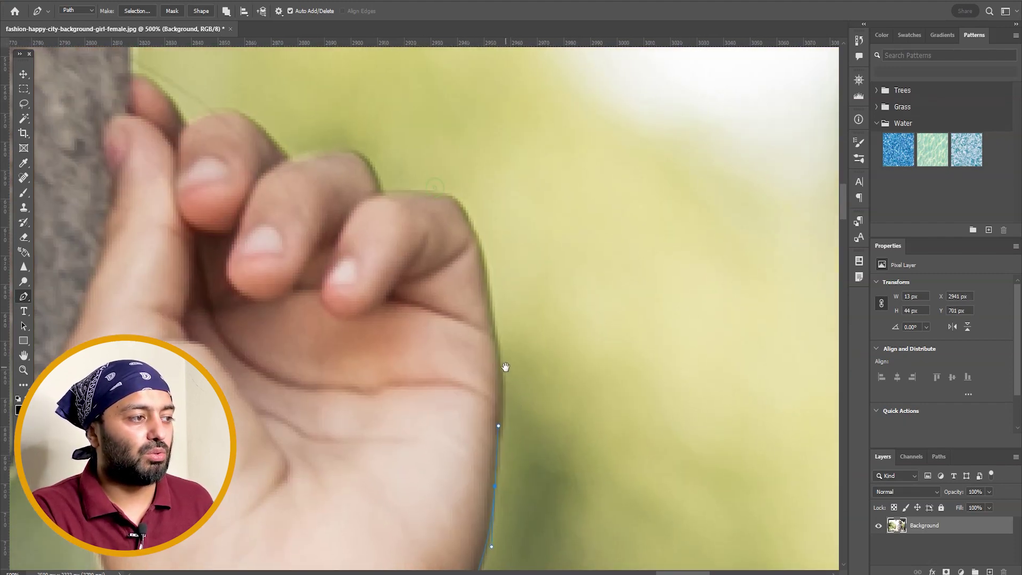
Step: Trace the palm's upper outer edge and the little finger's knuckle to the notch beside the ring finger
{"action": "left_click_drag", "start_coordinate": [494, 324], "coordinate": [488, 293]}
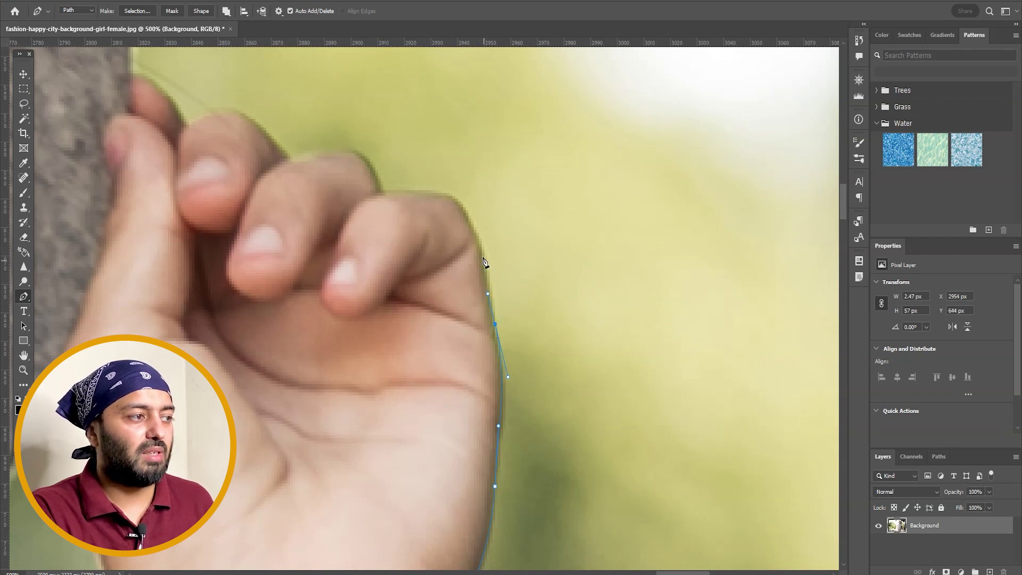
{"action": "left_click_drag", "start_coordinate": [481, 251], "coordinate": [472, 227]}
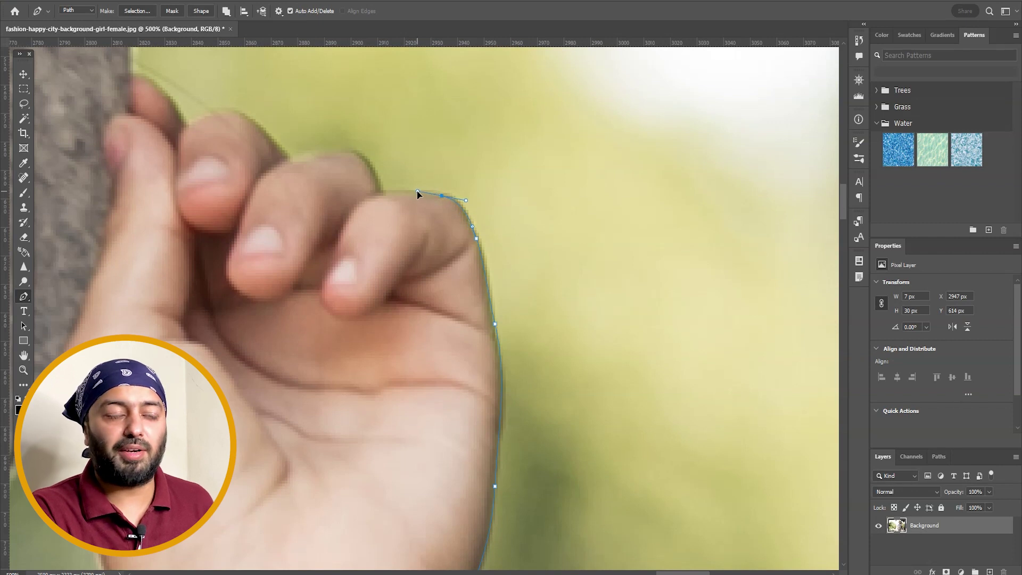
{"action": "scroll", "coordinate": [446, 196], "scroll_direction": "left", "scroll_amount": 2}
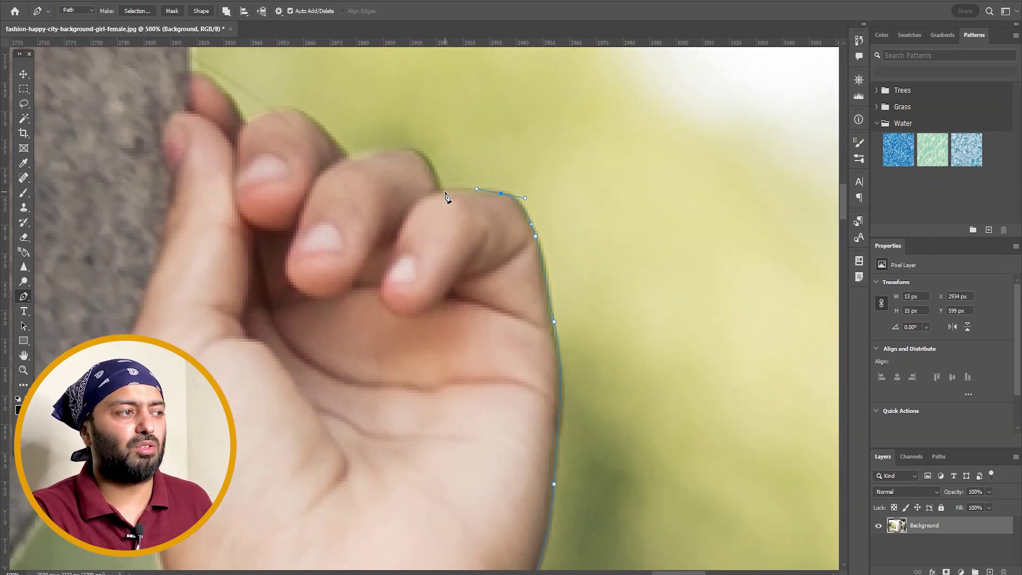
{"action": "left_click_drag", "start_coordinate": [442, 190], "coordinate": [422, 193]}
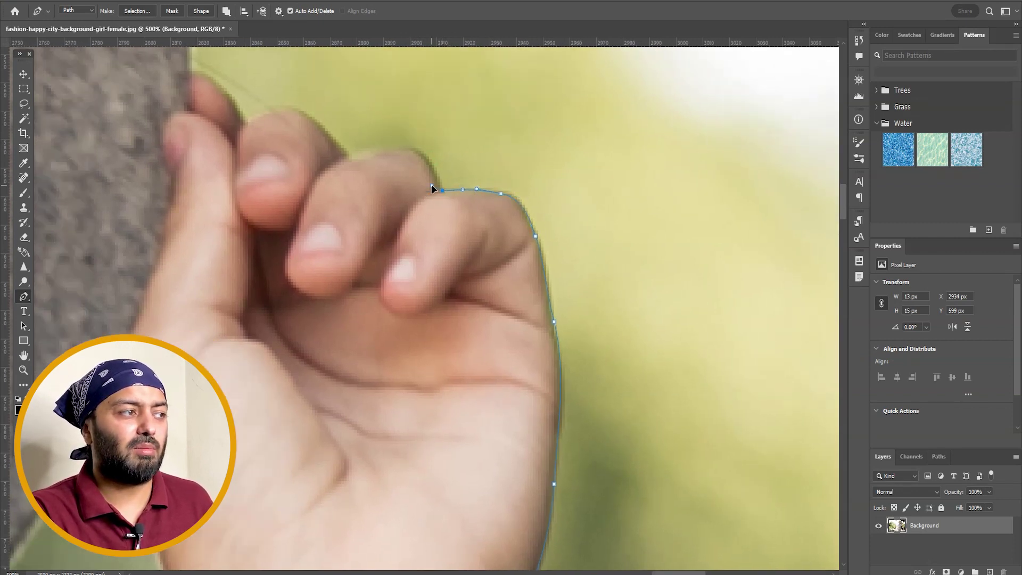
Step: Trace over the remaining curled fingers, with anchors at each knuckle and notch, to where the fingertip meets the hat brim
{"action": "left_click", "coordinate": [435, 178]}
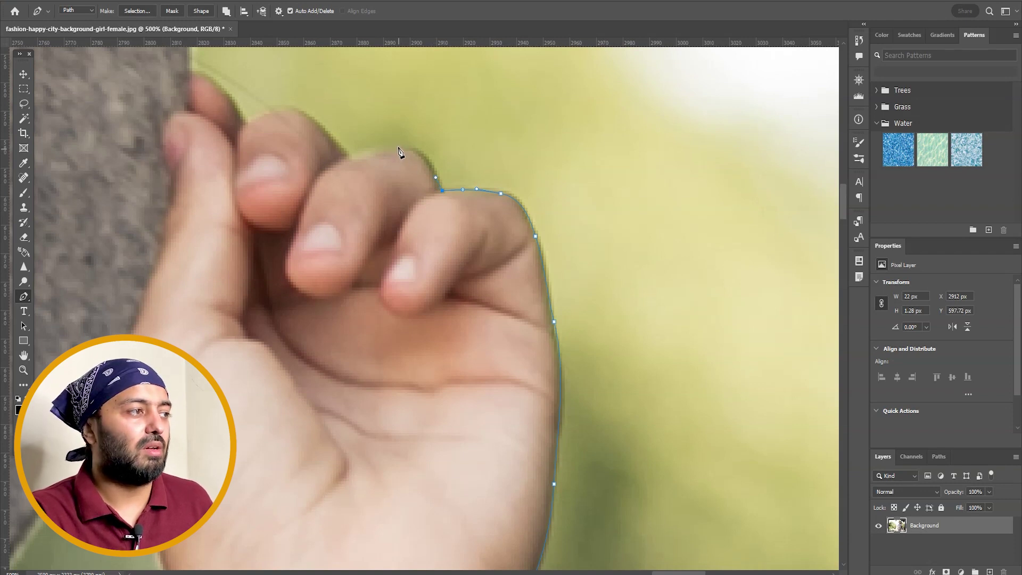
{"action": "left_click_drag", "start_coordinate": [387, 151], "coordinate": [454, 220]}
{"action": "left_click", "coordinate": [349, 157]}
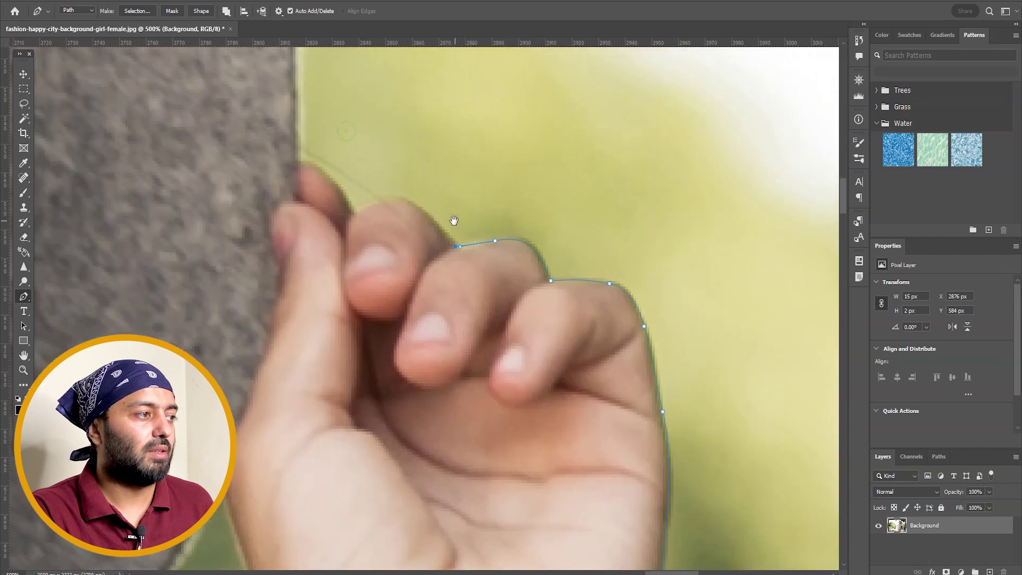
{"action": "left_click_drag", "start_coordinate": [399, 198], "coordinate": [345, 220]}
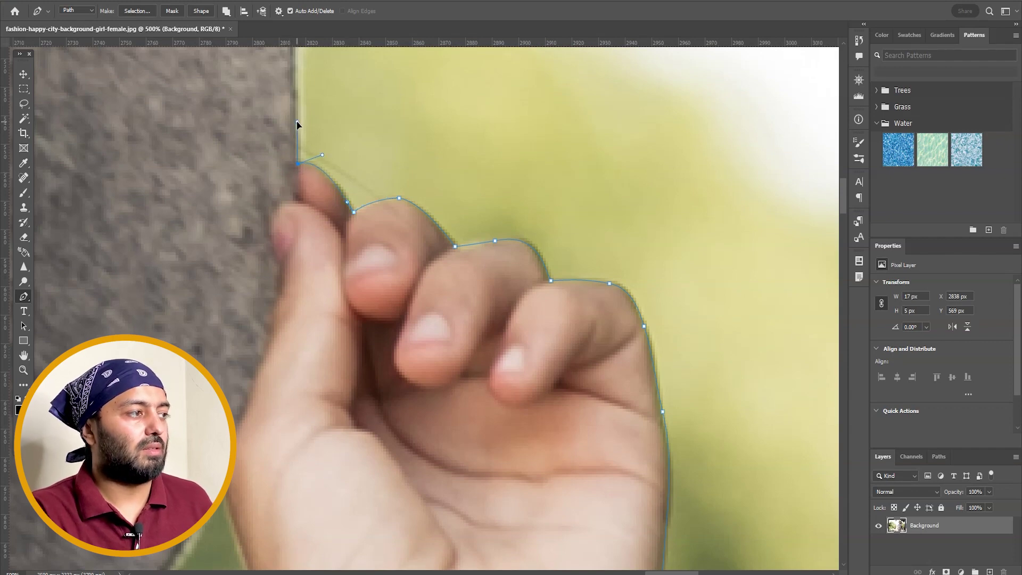
Step: Continue the path from the fingertips up the hat brim's outer edge along the purple fringe
{"action": "left_click_drag", "start_coordinate": [322, 84], "coordinate": [433, 354]}
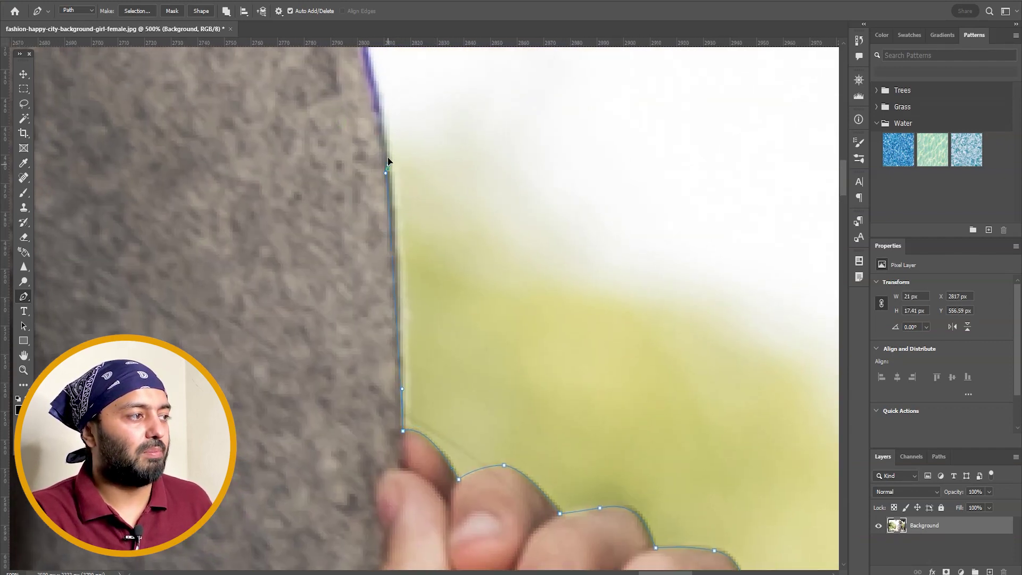
{"action": "left_click_drag", "start_coordinate": [388, 161], "coordinate": [472, 358]}
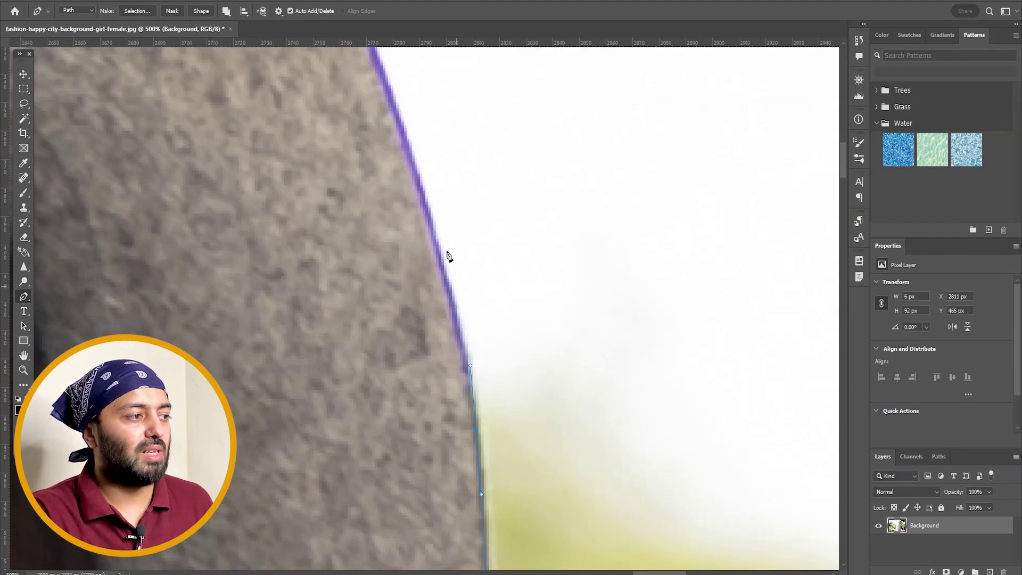
{"action": "left_click_drag", "start_coordinate": [439, 215], "coordinate": [477, 304]}
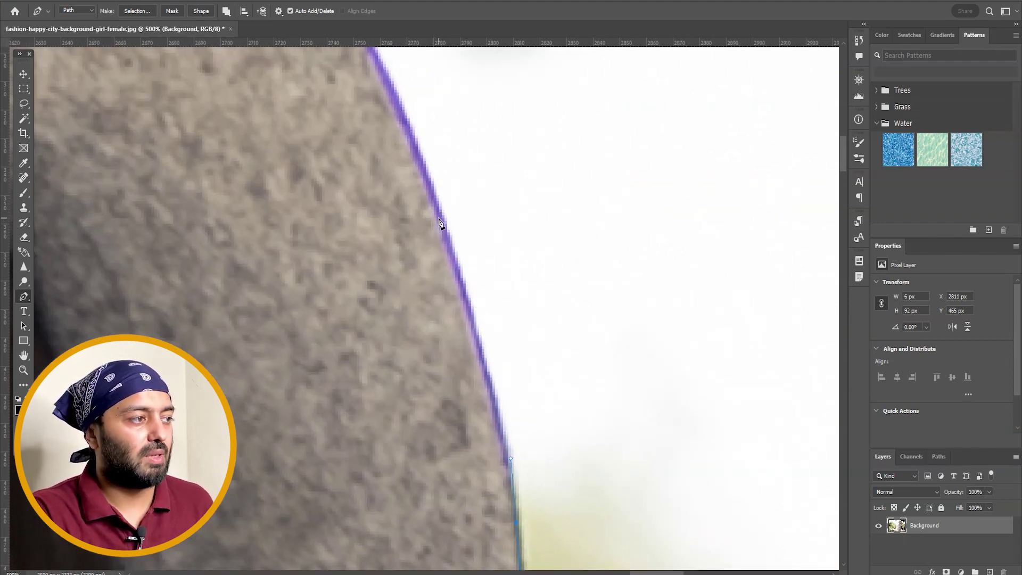
{"action": "left_click", "coordinate": [411, 131]}
{"action": "left_click_drag", "start_coordinate": [459, 139], "coordinate": [663, 401]}
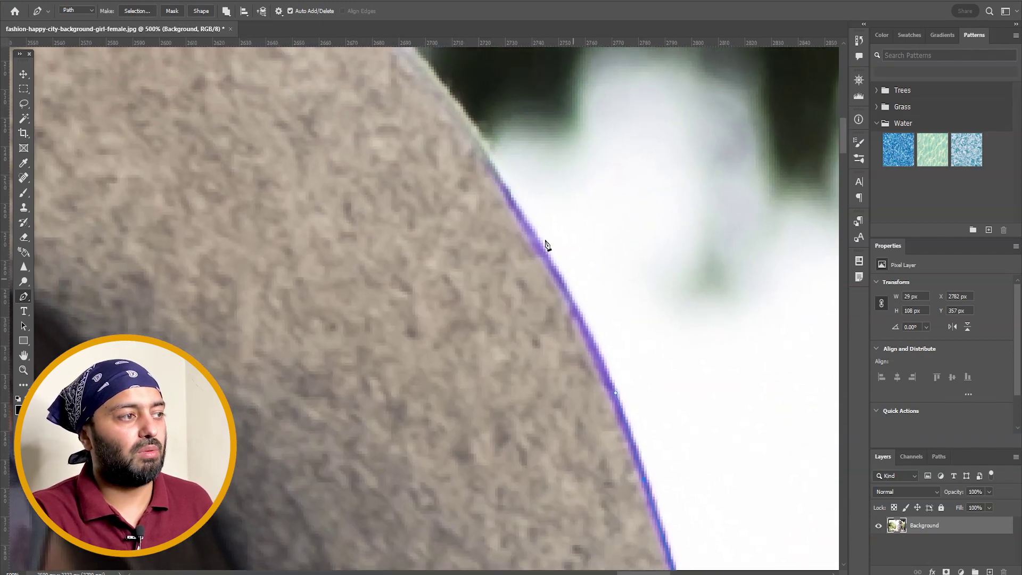
Step: Trace the hat brim's upper shoulder past the dark foliage, adjusting the curve handles to follow its edge
{"action": "left_click", "coordinate": [442, 82]}
{"action": "left_click", "coordinate": [454, 109]}
{"action": "left_click_drag", "start_coordinate": [454, 108], "coordinate": [567, 325]}
{"action": "left_click", "coordinate": [495, 240]}
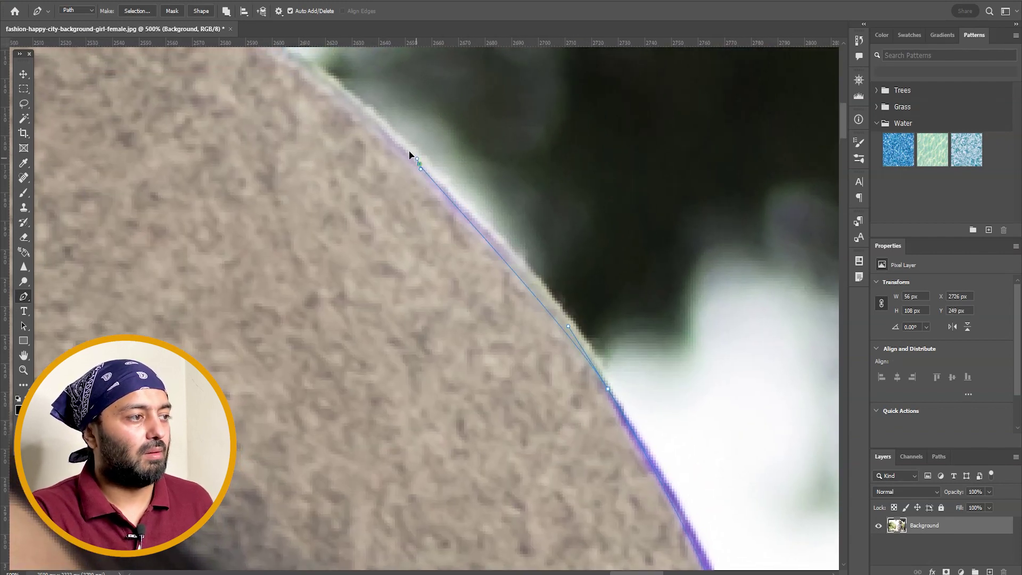
{"action": "left_click", "coordinate": [419, 164]}
{"action": "left_click", "coordinate": [381, 130]}
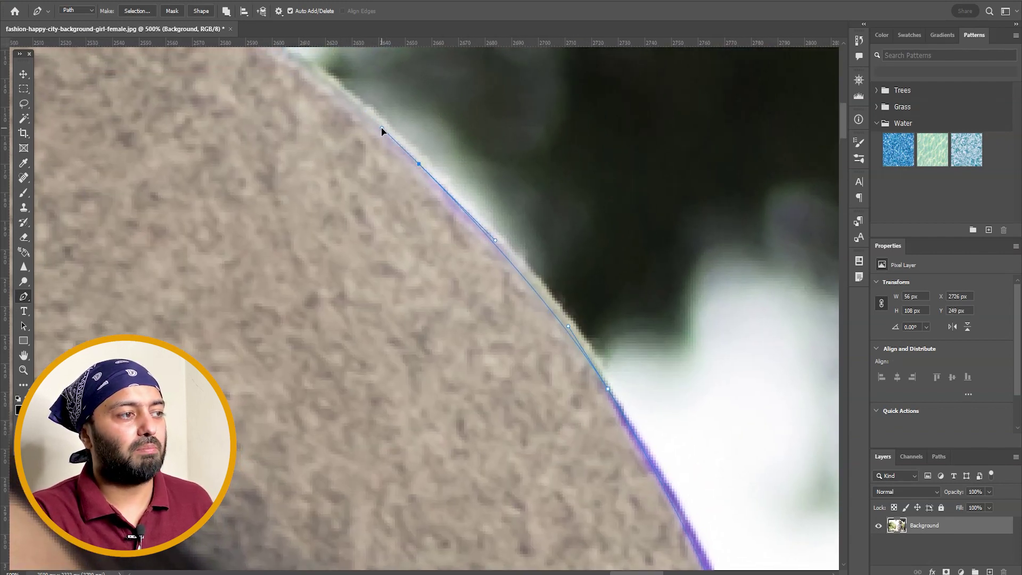
{"action": "left_click_drag", "start_coordinate": [335, 122], "coordinate": [596, 325]}
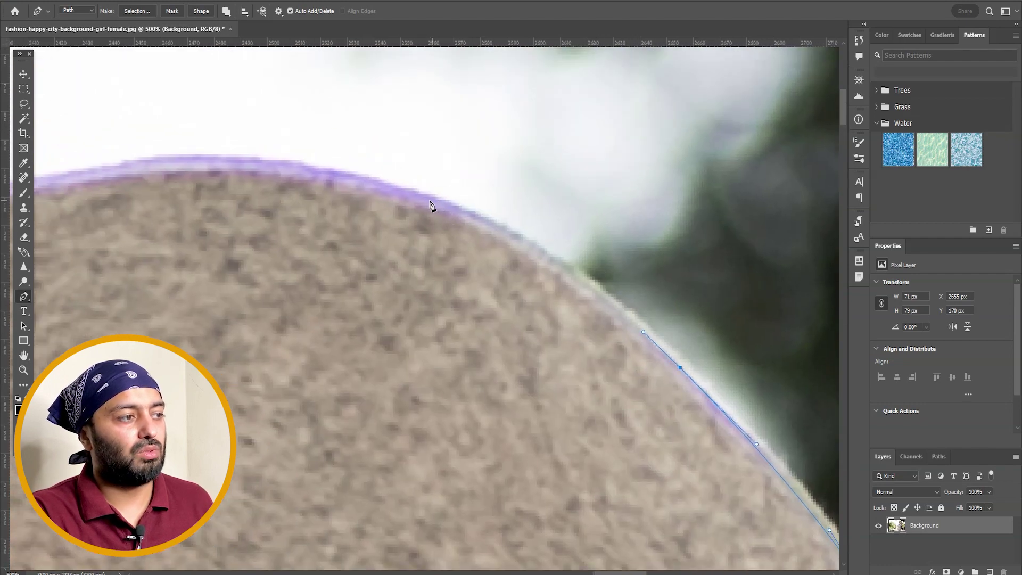
Step: Trace long curves over the top of the hat brim and down its opposite side
{"action": "left_click_drag", "start_coordinate": [428, 200], "coordinate": [305, 159]}
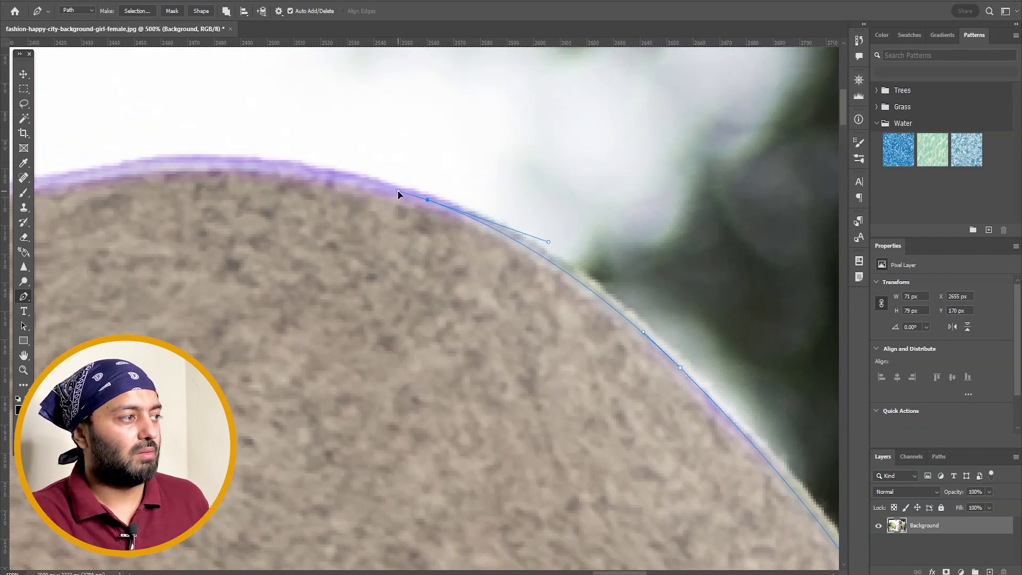
{"action": "left_click_drag", "start_coordinate": [268, 188], "coordinate": [568, 143]}
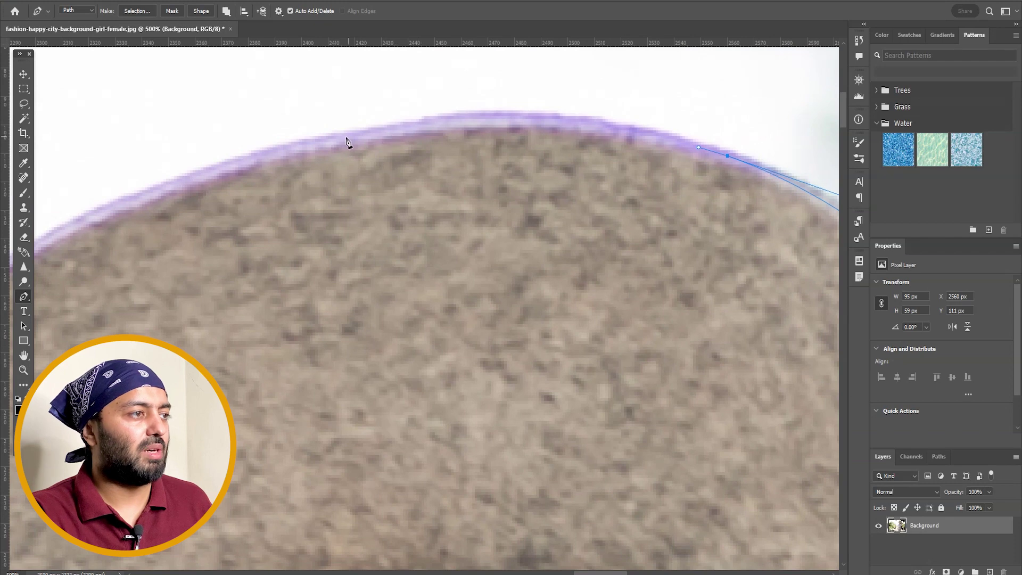
{"action": "left_click_drag", "start_coordinate": [345, 139], "coordinate": [294, 148]}
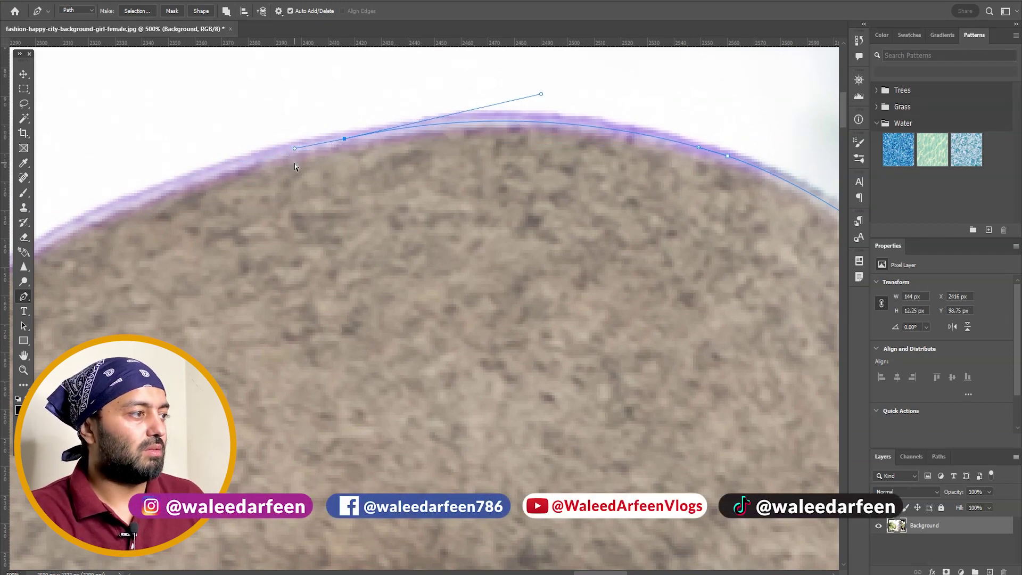
{"action": "scroll", "coordinate": [295, 166], "scroll_direction": "down", "scroll_amount": 5}
{"action": "scroll", "coordinate": [323, 206], "scroll_direction": "up", "scroll_amount": 2}
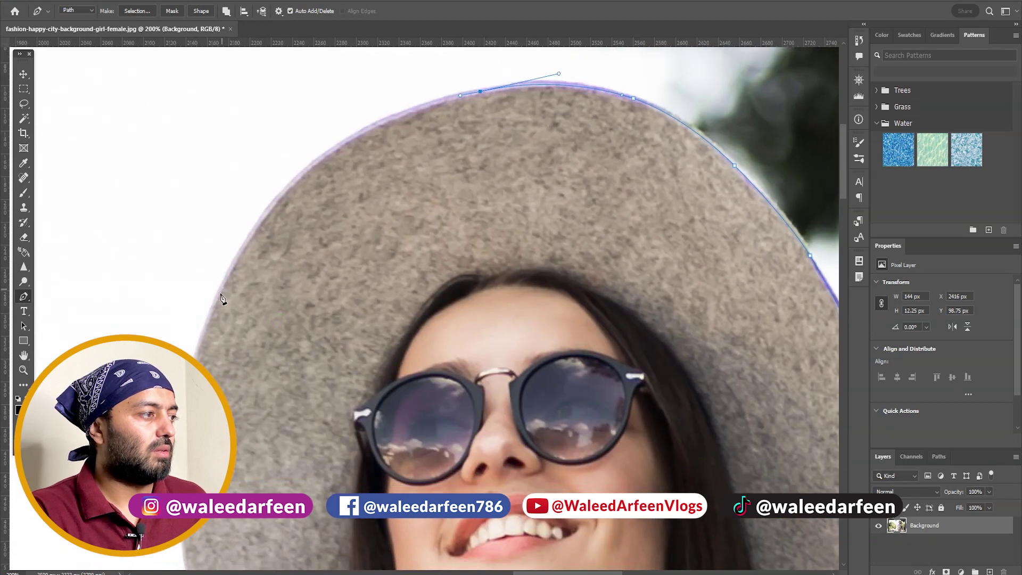
{"action": "left_click_drag", "start_coordinate": [214, 304], "coordinate": [120, 506]}
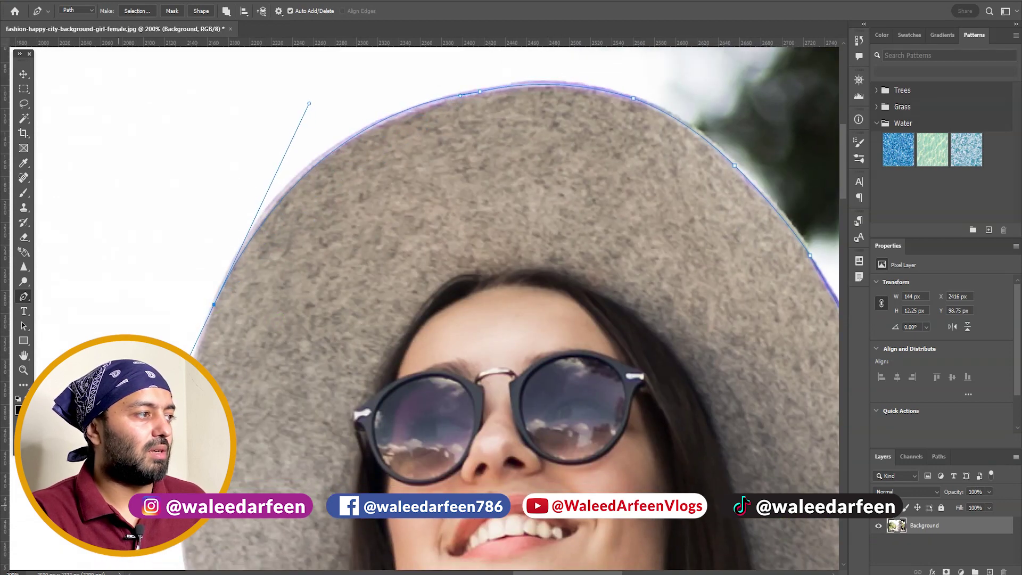
Step: Trace the hat brim's outer edge past the face down to where it meets the shoulder
{"action": "left_click_drag", "start_coordinate": [213, 320], "coordinate": [282, 88]}
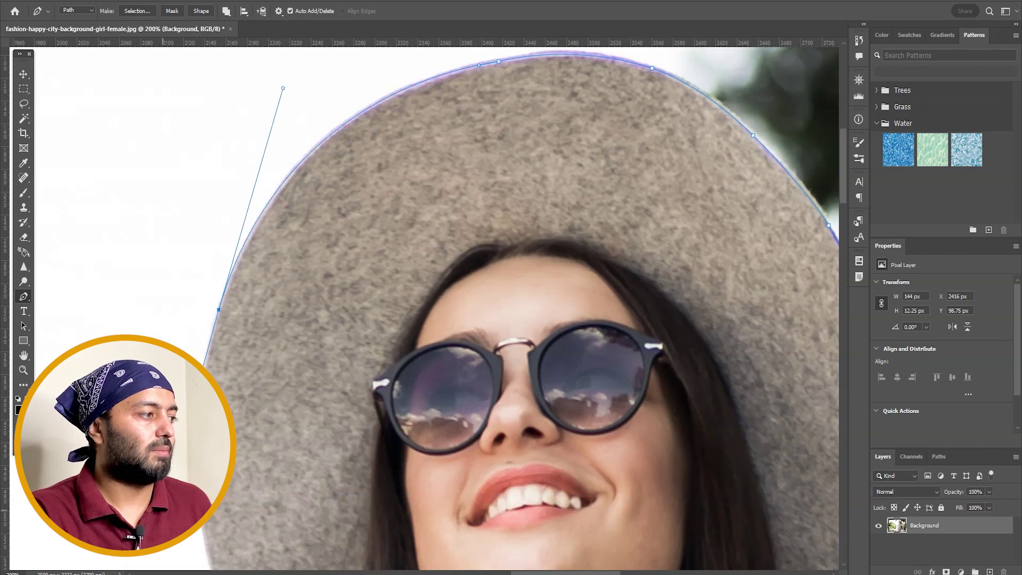
{"action": "scroll", "coordinate": [214, 329], "scroll_direction": "down", "scroll_amount": 5}
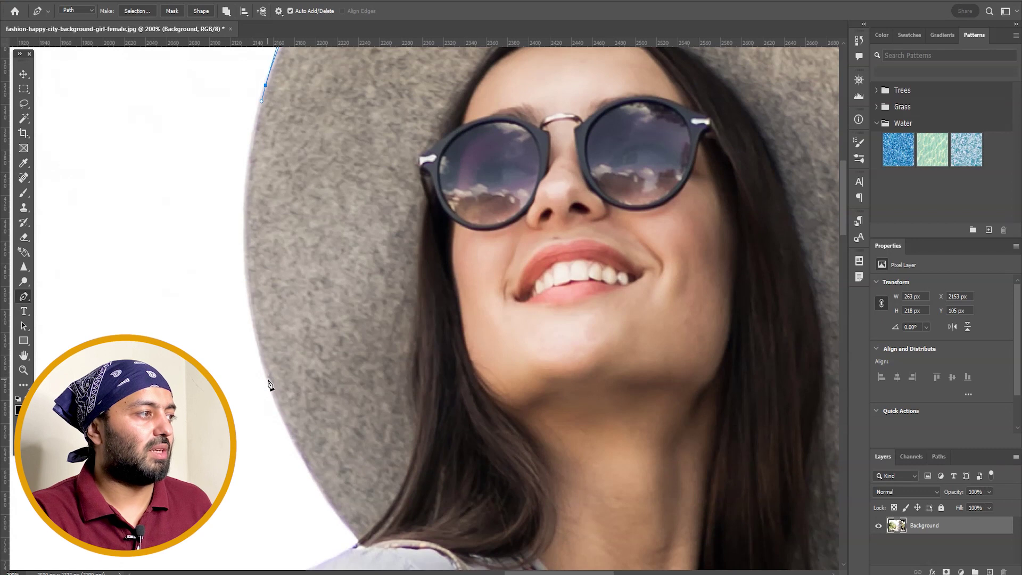
{"action": "left_click_drag", "start_coordinate": [267, 380], "coordinate": [264, 259]}
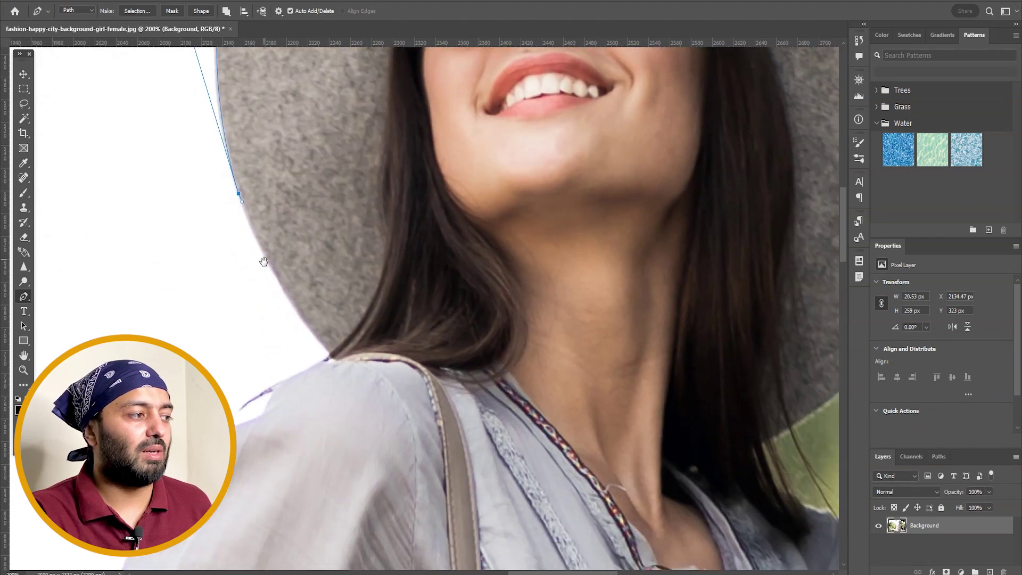
{"action": "left_click_drag", "start_coordinate": [331, 355], "coordinate": [356, 375]}
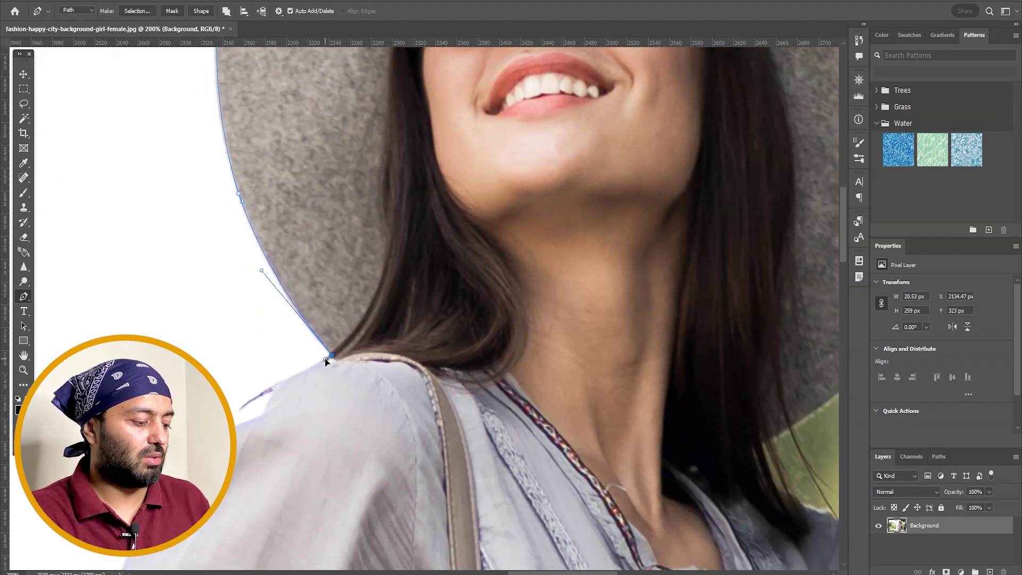
Step: Turn the path at the hat-shoulder corner and trace the dress's shoulder line over the raised fabric edge
{"action": "key", "text": "ctrl+plus"}
{"action": "scroll", "coordinate": [468, 210], "scroll_direction": "down", "scroll_amount": 3}
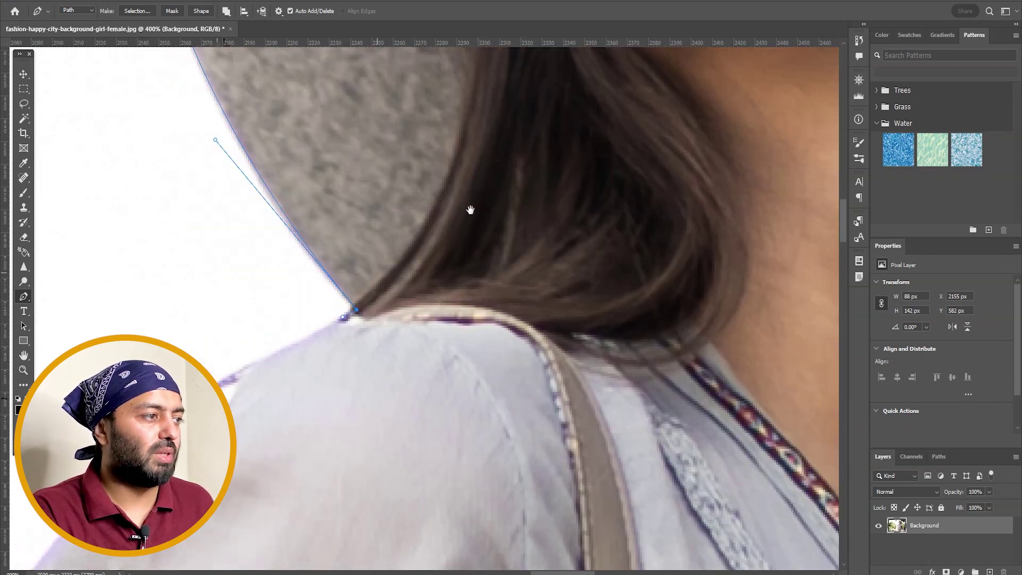
{"action": "key", "text": "ctrl+plus"}
{"action": "left_click_drag", "start_coordinate": [471, 223], "coordinate": [449, 234]}
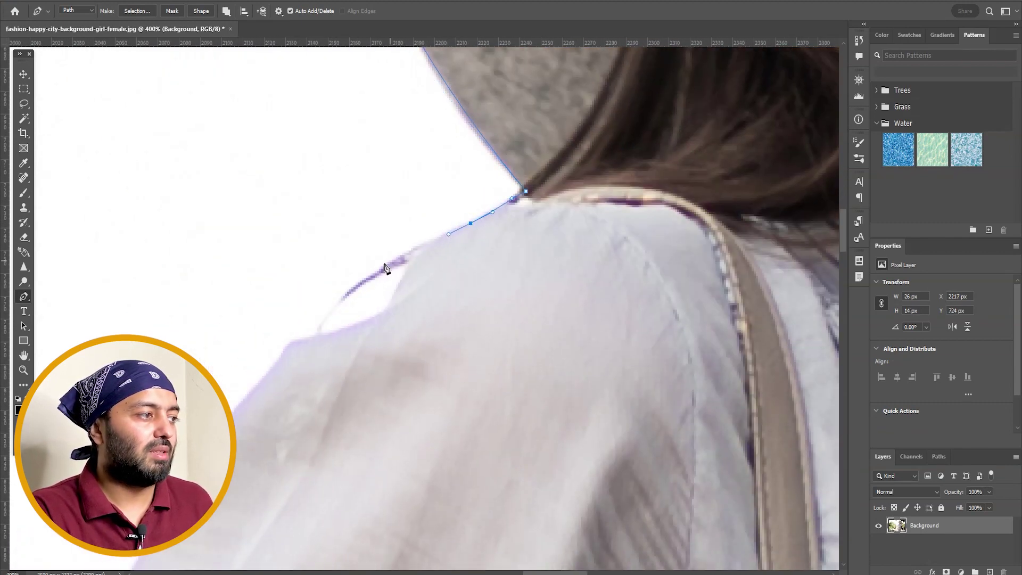
{"action": "left_click_drag", "start_coordinate": [375, 274], "coordinate": [357, 286]}
Step: Trace the outer edge of the upper sleeve and around its shaded bulge to the fold below it
{"action": "left_click_drag", "start_coordinate": [379, 214], "coordinate": [517, 112]}
{"action": "left_click_drag", "start_coordinate": [433, 209], "coordinate": [414, 238]}
{"action": "left_click_drag", "start_coordinate": [401, 304], "coordinate": [393, 197]}
{"action": "left_click_drag", "start_coordinate": [369, 256], "coordinate": [347, 228]}
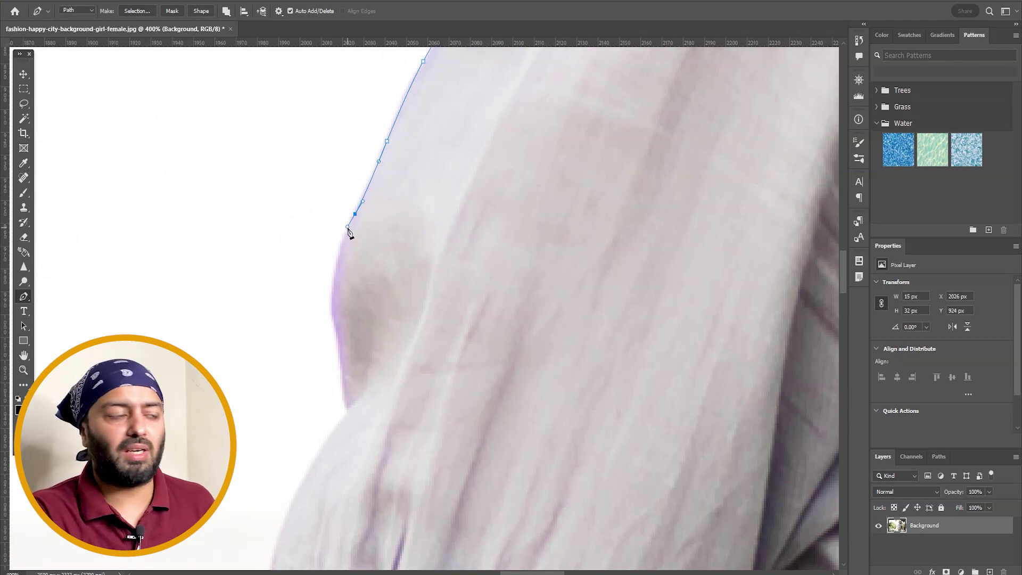
{"action": "left_click_drag", "start_coordinate": [336, 312], "coordinate": [353, 258]}
{"action": "left_click_drag", "start_coordinate": [361, 312], "coordinate": [372, 219]}
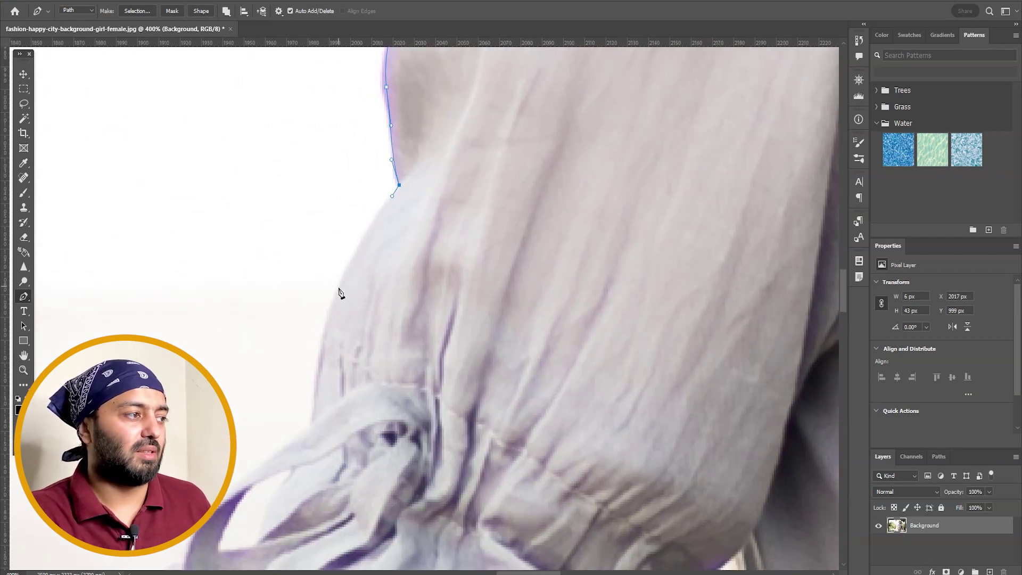
Step: Continue the path down the gathered sleeve and around the outside of the tied fabric loops
{"action": "left_click_drag", "start_coordinate": [337, 285], "coordinate": [356, 217]}
{"action": "left_click_drag", "start_coordinate": [348, 302], "coordinate": [387, 158]}
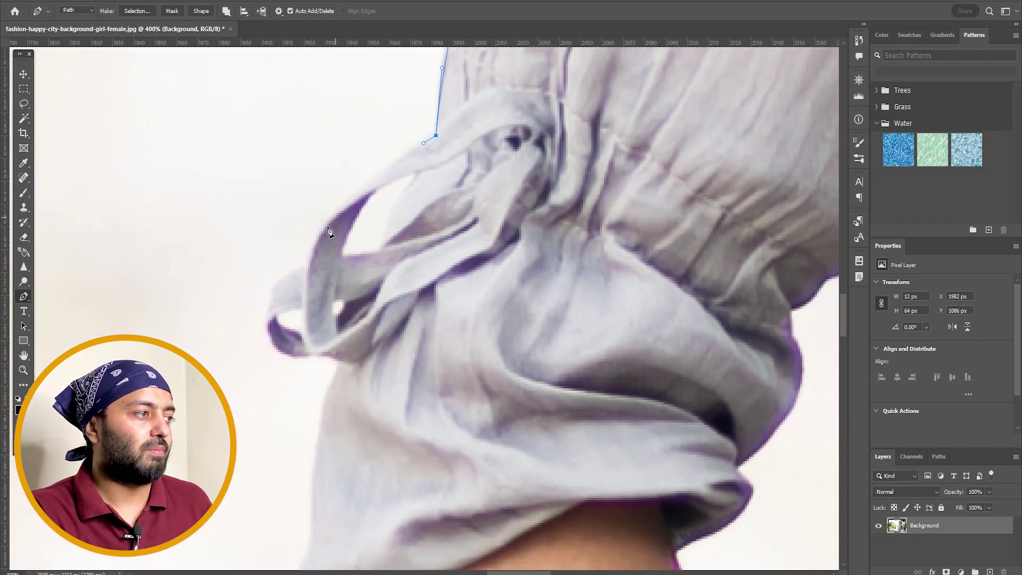
{"action": "mouse_move", "coordinate": [308, 259]}
{"action": "left_mouse_down"}
{"action": "mouse_move", "coordinate": [292, 319]}
{"action": "mouse_move", "coordinate": [299, 270]}
{"action": "left_mouse_up"}
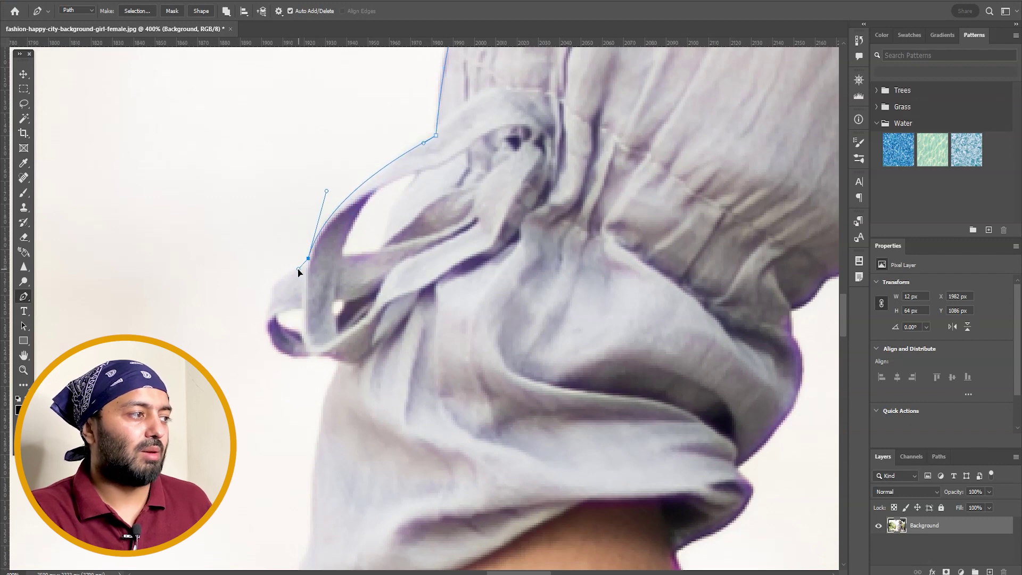
{"action": "mouse_move", "coordinate": [268, 318]}
{"action": "left_mouse_down"}
{"action": "mouse_move", "coordinate": [269, 365]}
{"action": "mouse_move", "coordinate": [269, 336]}
{"action": "left_mouse_up"}
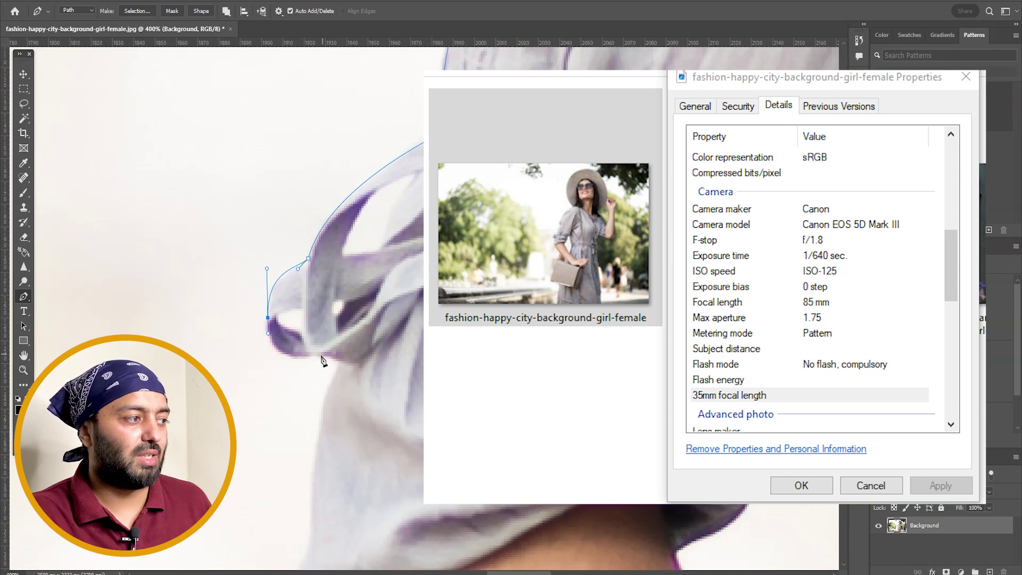
{"action": "left_click_drag", "start_coordinate": [323, 354], "coordinate": [370, 343]}
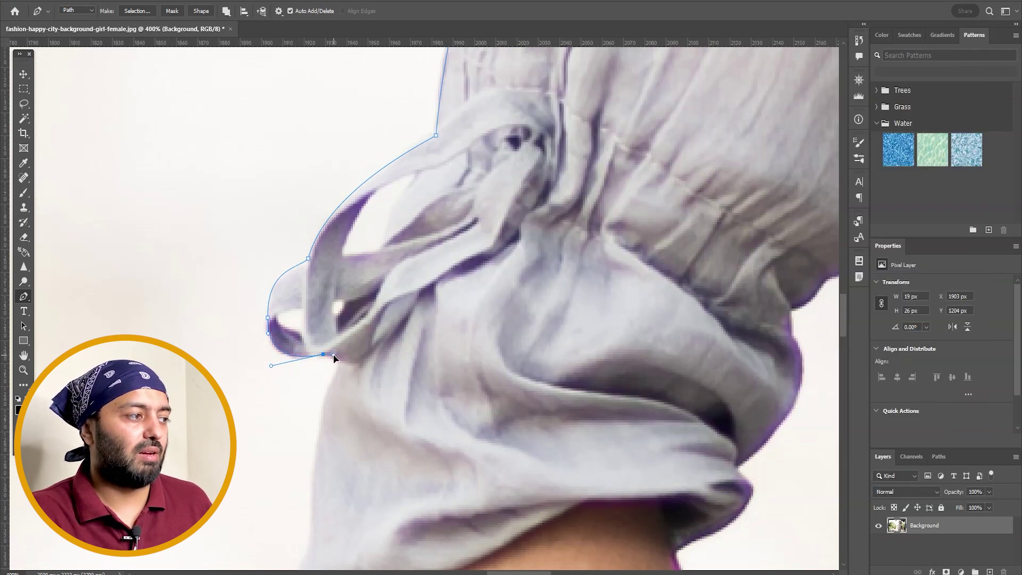
{"action": "scroll", "coordinate": [353, 342], "scroll_direction": "down", "scroll_amount": 4}
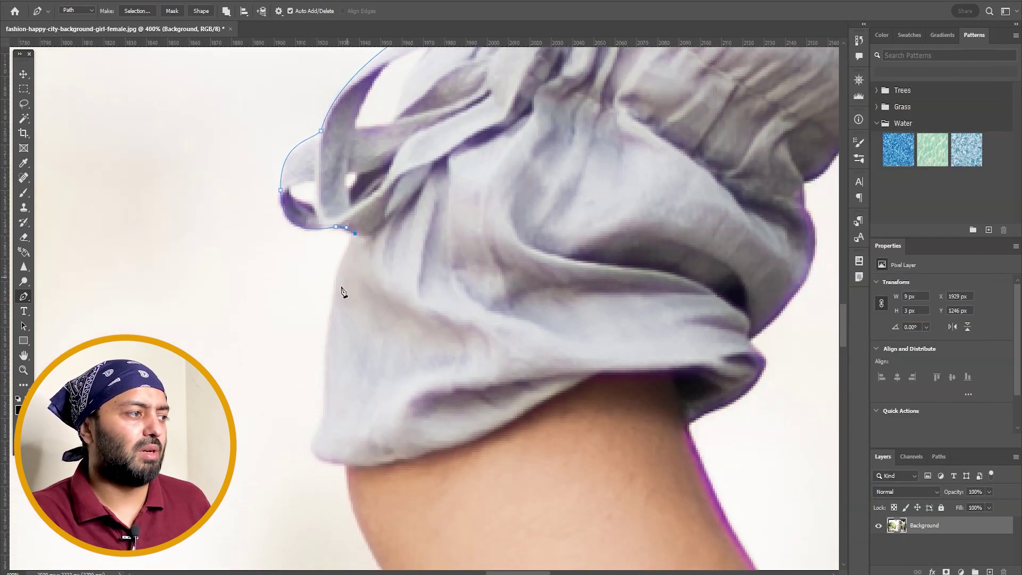
Step: Trace the rolled sleeve cuff below the tie, around its lower corner to where the bare forearm emerges
{"action": "left_click_drag", "start_coordinate": [331, 297], "coordinate": [354, 260]}
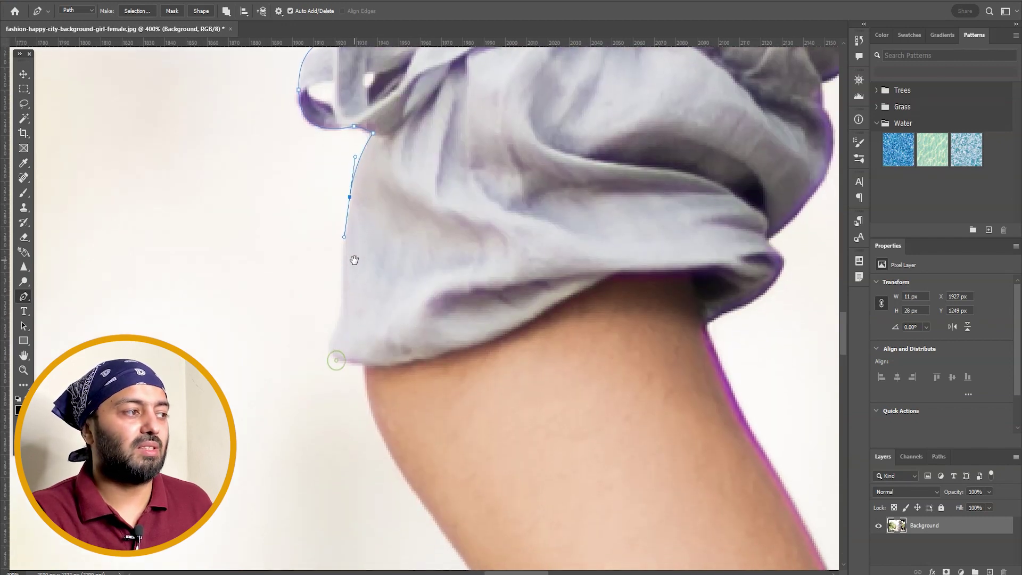
{"action": "left_click", "coordinate": [344, 278]}
{"action": "left_click", "coordinate": [342, 301]}
{"action": "left_click_drag", "start_coordinate": [339, 319], "coordinate": [334, 333]}
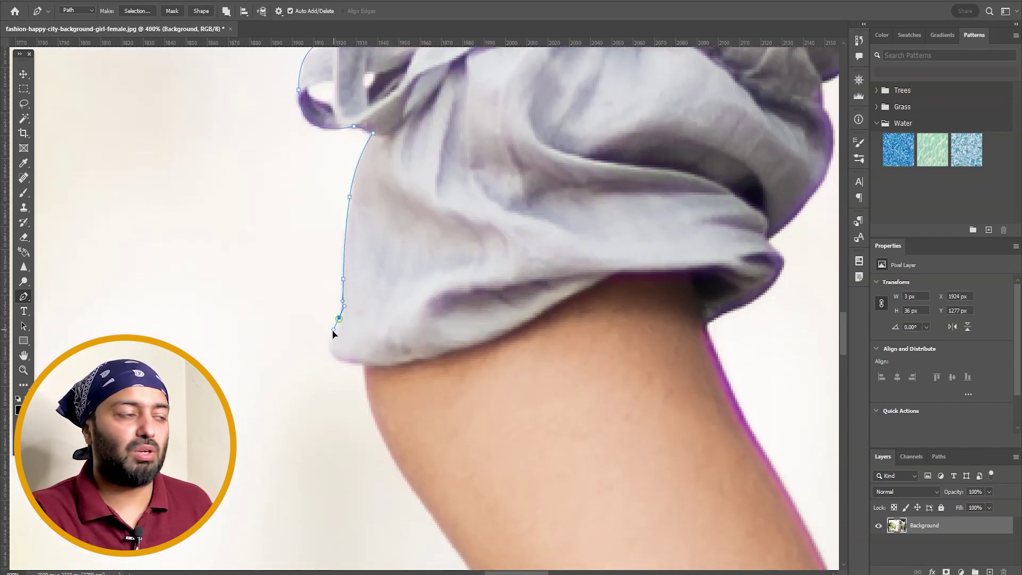
{"action": "scroll", "coordinate": [349, 333], "scroll_direction": "down", "scroll_amount": 3}
{"action": "left_click_drag", "start_coordinate": [347, 294], "coordinate": [403, 295]}
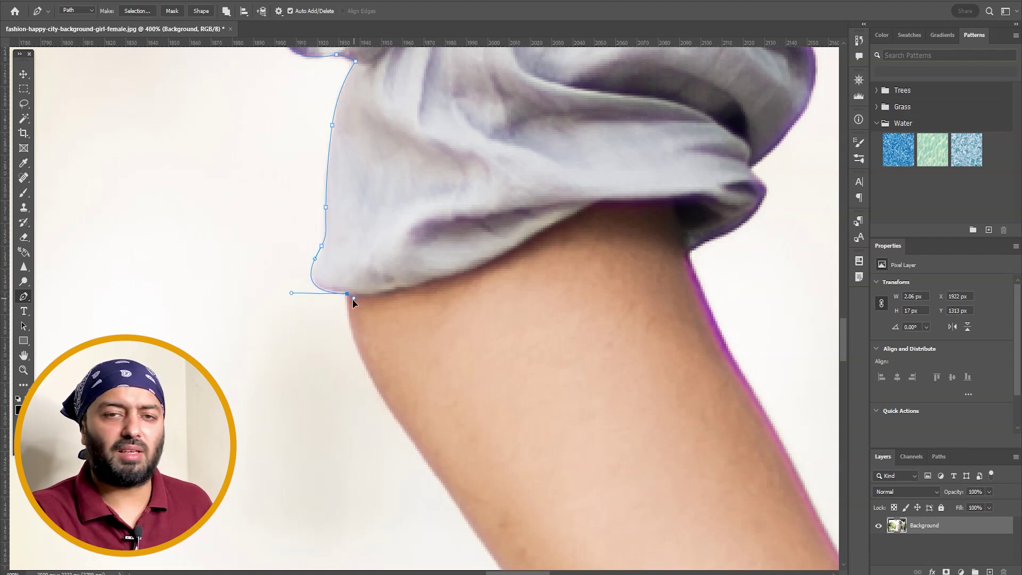
Step: Trace the forearm's outer edge from the cuff down to the top of the bag chain
{"action": "left_click_drag", "start_coordinate": [352, 347], "coordinate": [324, 274]}
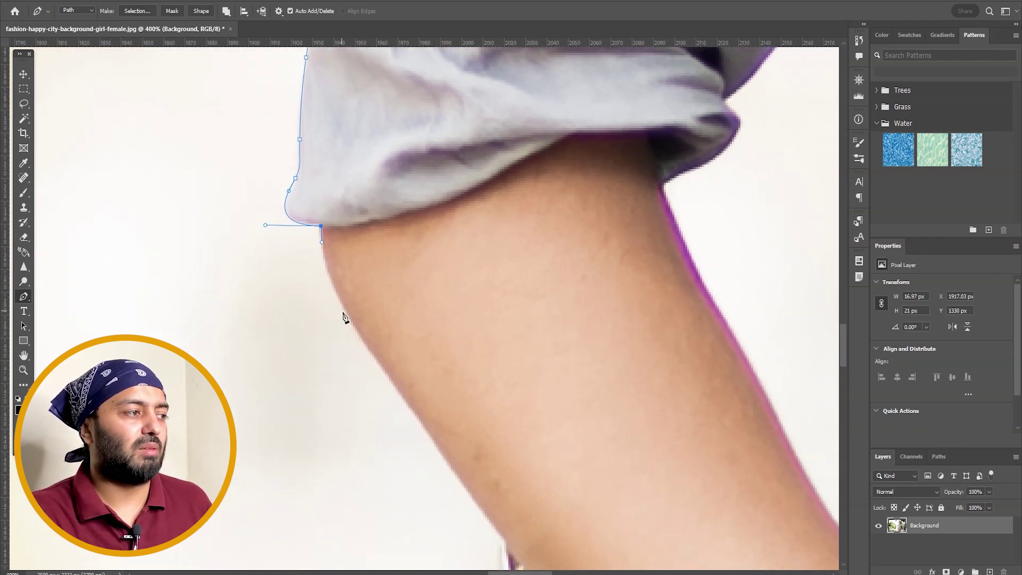
{"action": "left_click_drag", "start_coordinate": [353, 321], "coordinate": [384, 370]}
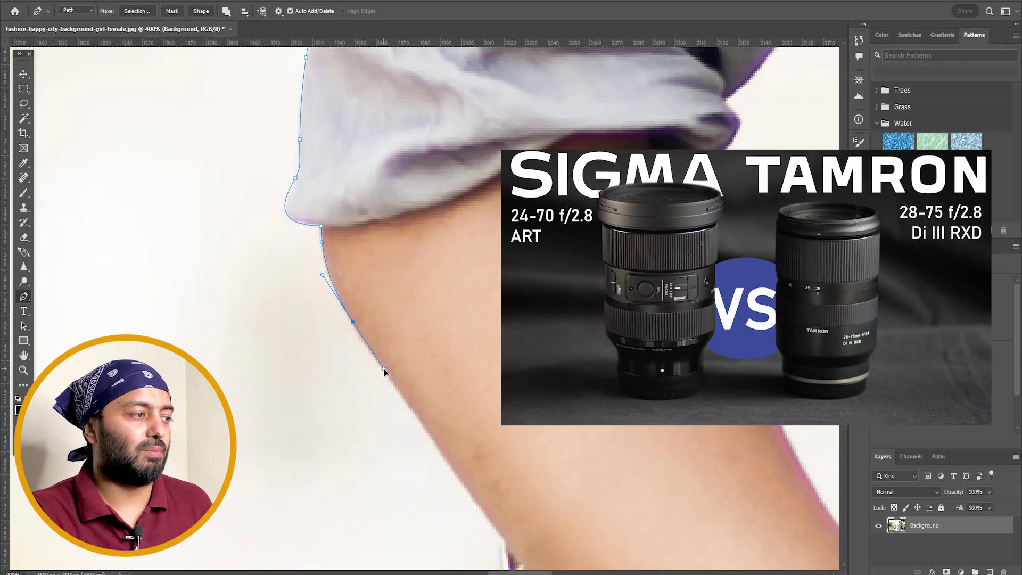
{"action": "scroll", "coordinate": [381, 351], "scroll_direction": "down", "scroll_amount": 3}
{"action": "scroll", "coordinate": [381, 351], "scroll_direction": "right", "scroll_amount": 2}
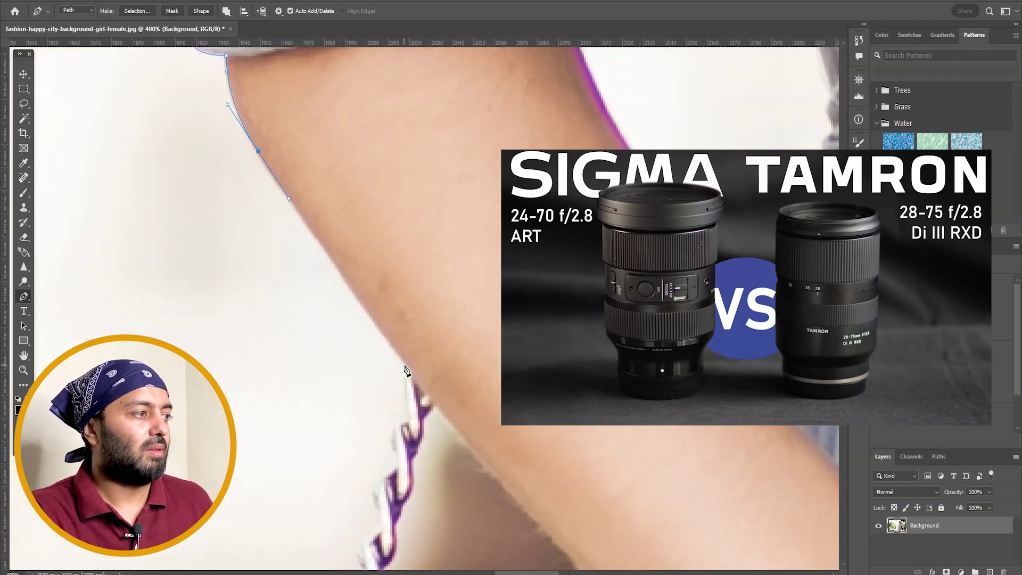
{"action": "left_click", "coordinate": [407, 367]}
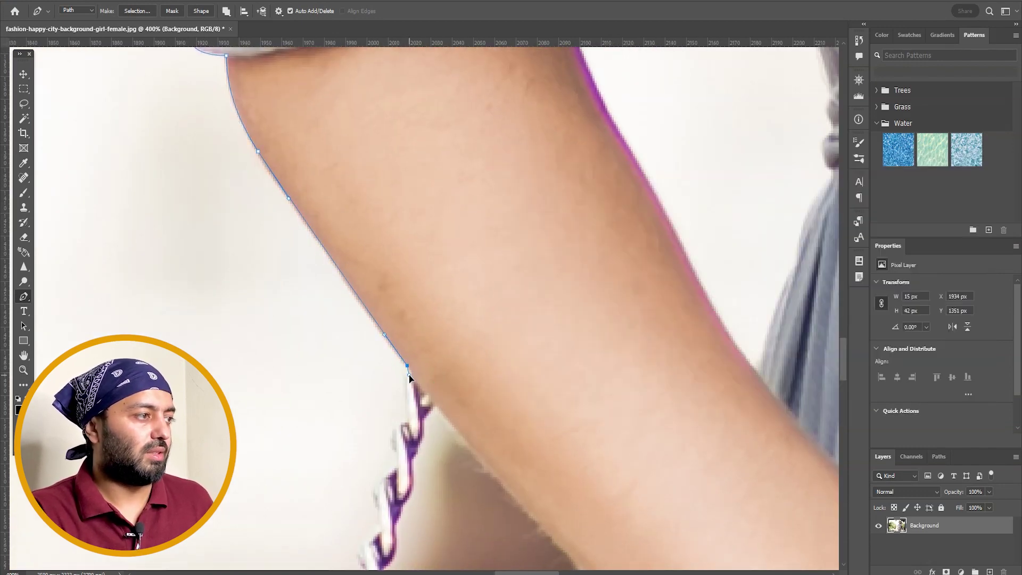
Step: Trace the bag chain's outer edge link by link down to where it meets the quilted handbag
{"action": "left_click_drag", "start_coordinate": [407, 357], "coordinate": [387, 182]}
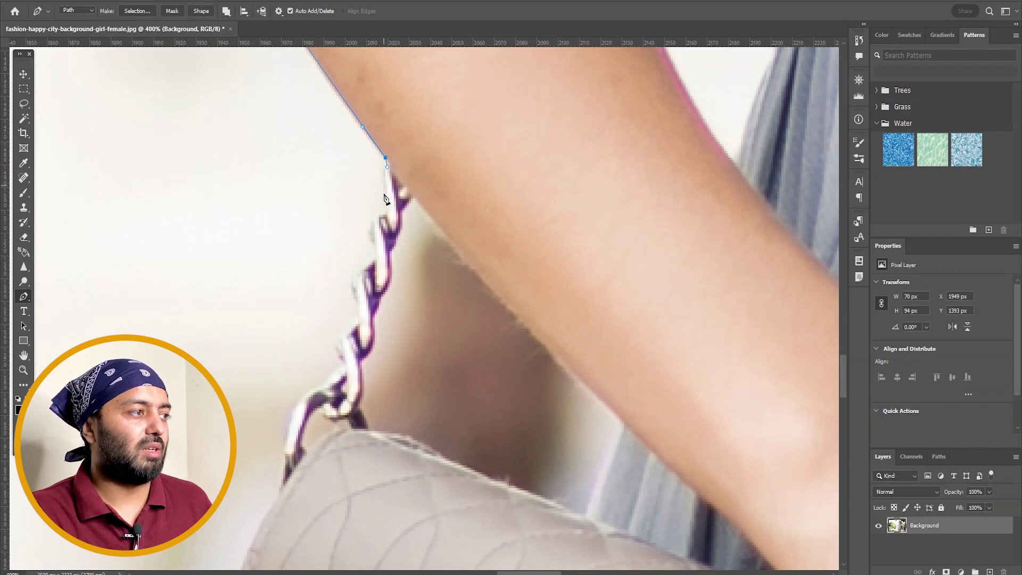
{"action": "left_click_drag", "start_coordinate": [387, 218], "coordinate": [354, 283]}
{"action": "left_click", "coordinate": [375, 260]}
{"action": "left_click_drag", "start_coordinate": [358, 319], "coordinate": [358, 328]}
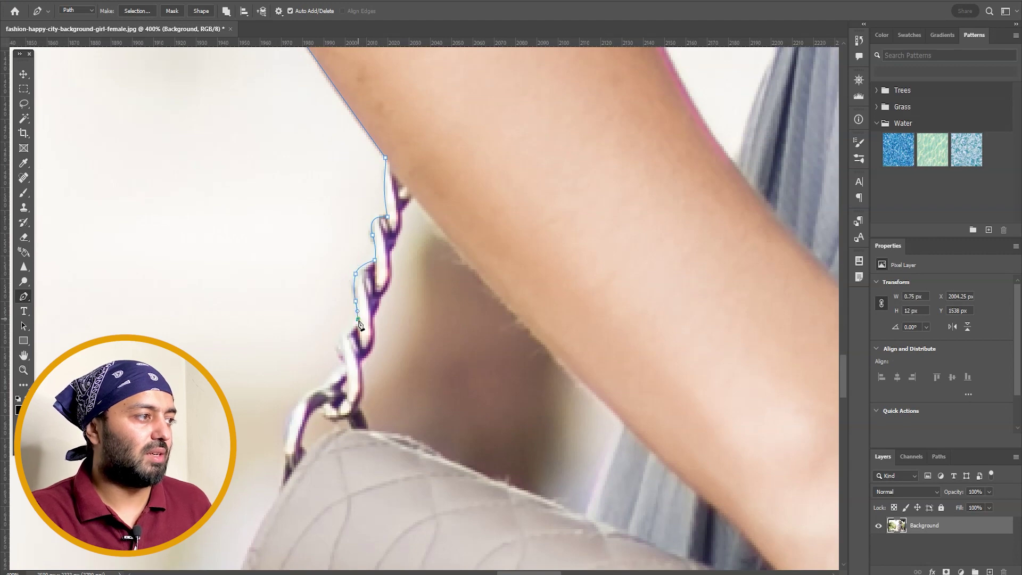
{"action": "left_click_drag", "start_coordinate": [343, 363], "coordinate": [357, 245]}
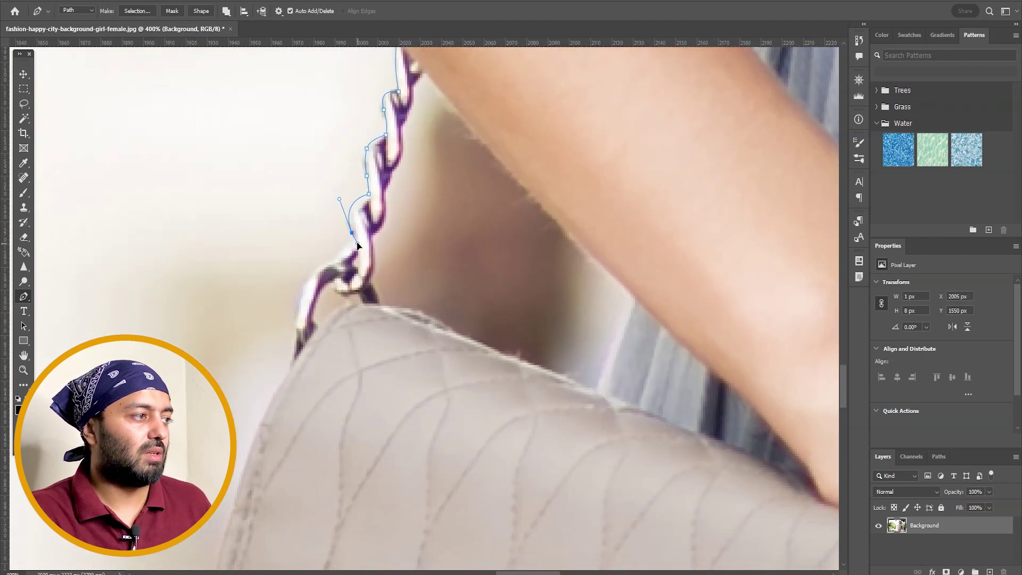
{"action": "left_click", "coordinate": [344, 250]}
{"action": "left_click", "coordinate": [325, 263]}
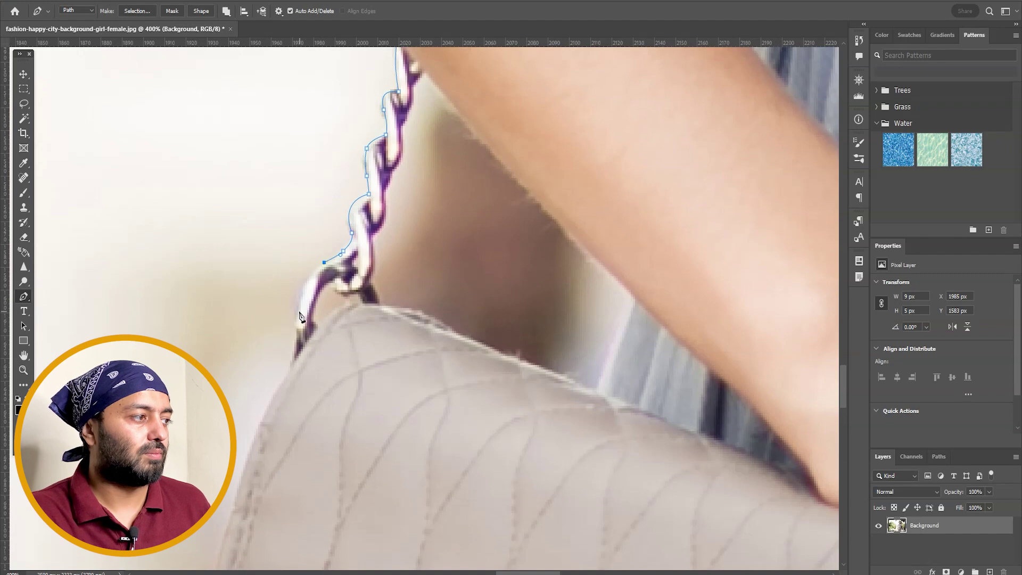
{"action": "left_click_drag", "start_coordinate": [298, 314], "coordinate": [297, 349]}
{"action": "left_click", "coordinate": [292, 364]}
Step: Trace the quilted handbag's outer side edge from the chain down towards its lower corner
{"action": "left_click_drag", "start_coordinate": [264, 416], "coordinate": [421, 177]}
{"action": "left_click_drag", "start_coordinate": [393, 269], "coordinate": [391, 277]}
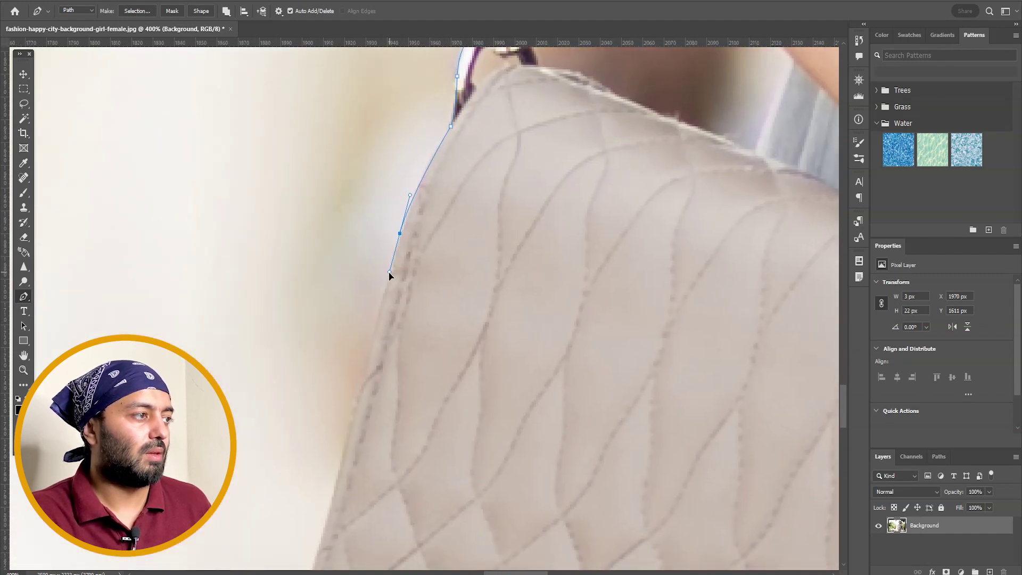
{"action": "left_click_drag", "start_coordinate": [351, 432], "coordinate": [381, 212]}
{"action": "left_click_drag", "start_coordinate": [365, 262], "coordinate": [355, 303]}
{"action": "left_click_drag", "start_coordinate": [347, 359], "coordinate": [374, 151]}
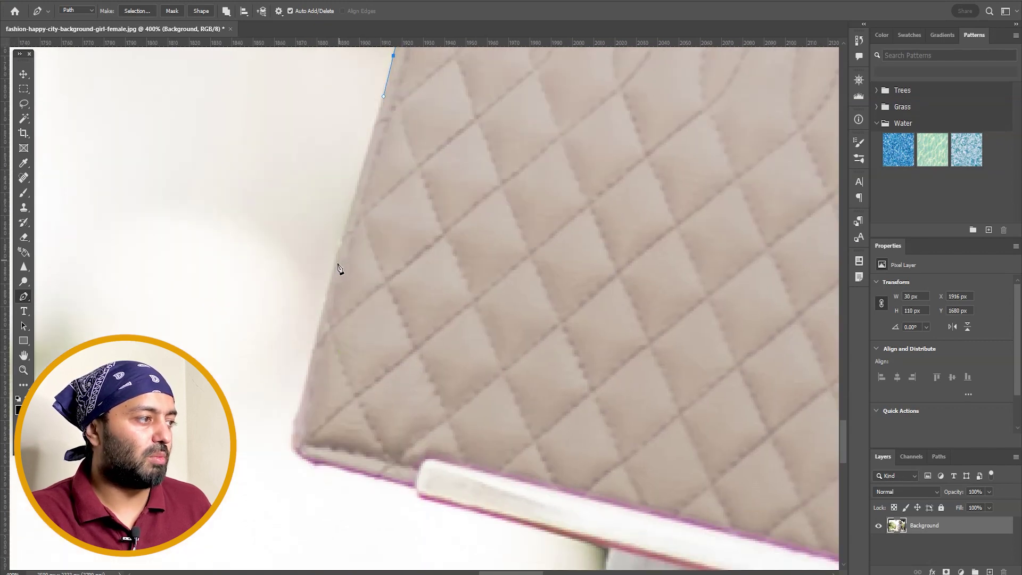
{"action": "left_click_drag", "start_coordinate": [336, 268], "coordinate": [327, 298]}
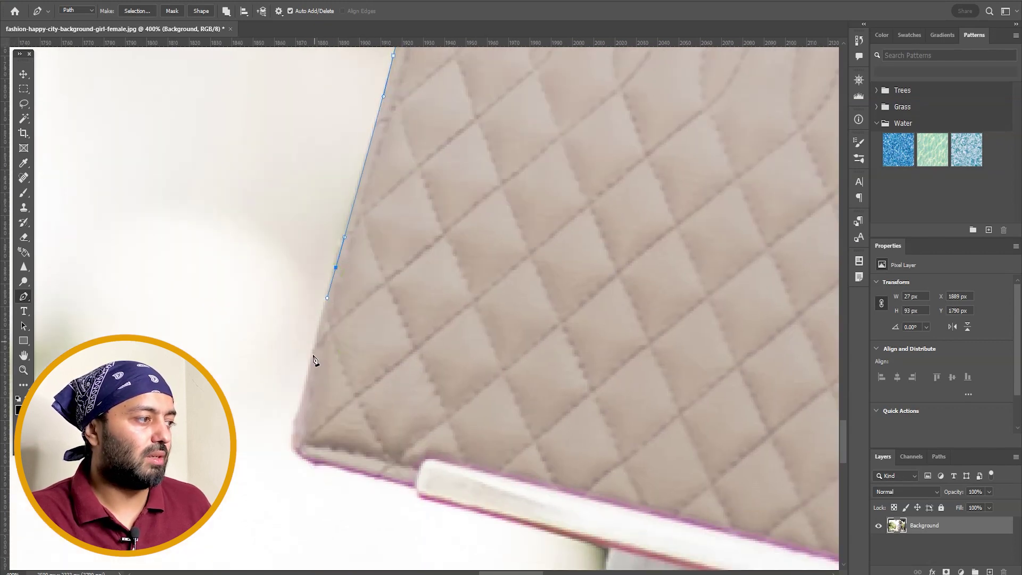
Step: Round the handbag's lower corner and trace along its white trim to where the dress begins
{"action": "left_click", "coordinate": [298, 420]}
{"action": "left_click_drag", "start_coordinate": [306, 474], "coordinate": [351, 285]}
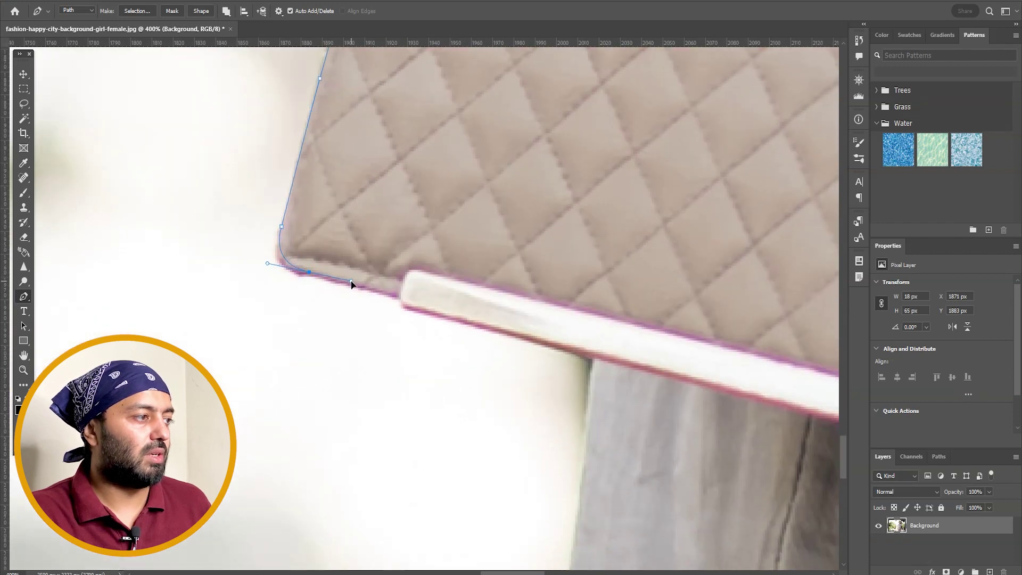
{"action": "left_click", "coordinate": [398, 297]}
{"action": "left_click_drag", "start_coordinate": [418, 292], "coordinate": [371, 279]}
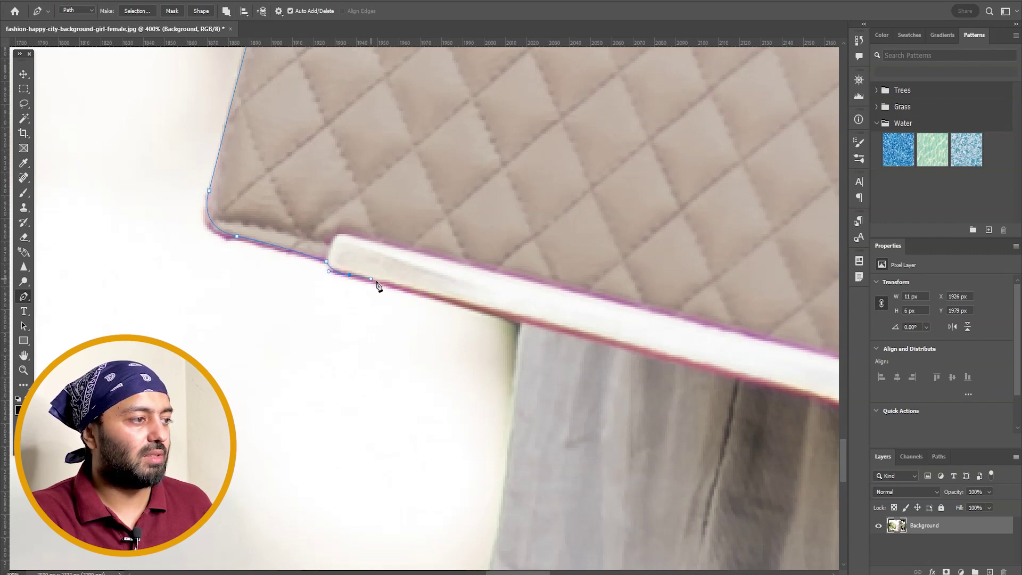
{"action": "left_click", "coordinate": [521, 325]}
Step: Trace the dress's outer edge from beneath the handbag down towards the bottom of the photo
{"action": "left_click_drag", "start_coordinate": [532, 381], "coordinate": [535, 130]}
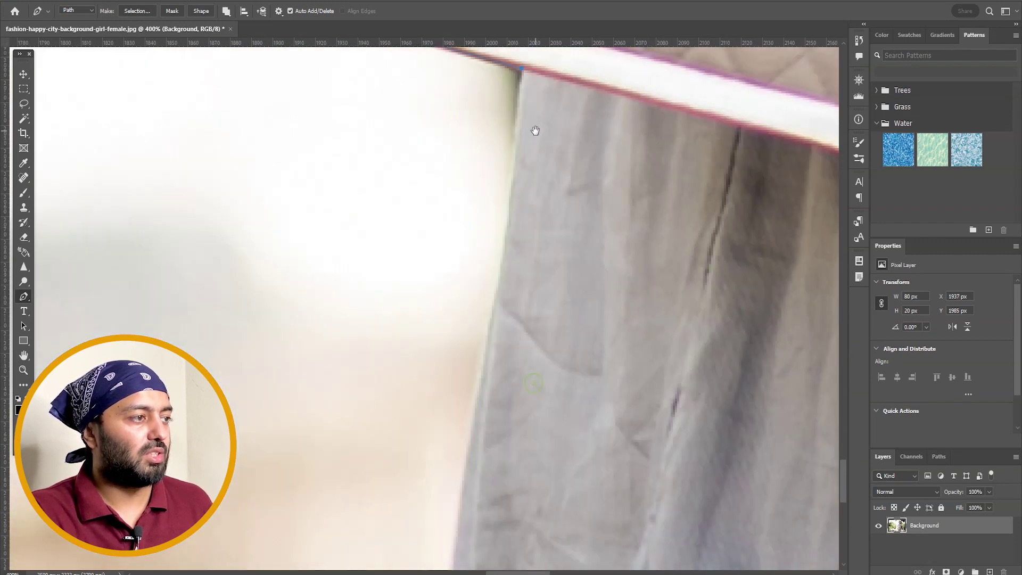
{"action": "left_click_drag", "start_coordinate": [507, 227], "coordinate": [501, 273]}
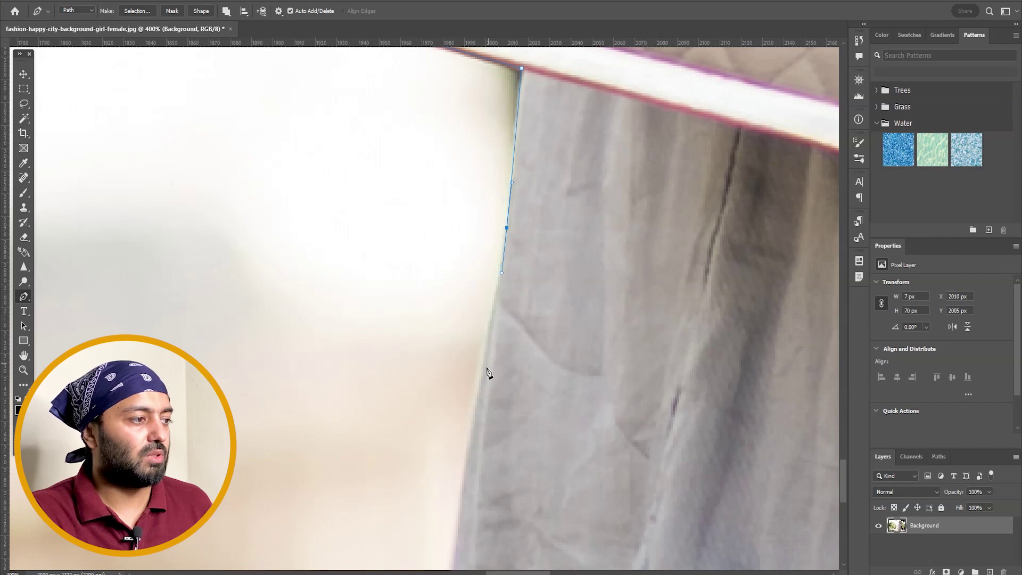
{"action": "left_click_drag", "start_coordinate": [481, 409], "coordinate": [510, 171]}
{"action": "left_click_drag", "start_coordinate": [489, 307], "coordinate": [488, 343]}
{"action": "left_click_drag", "start_coordinate": [477, 387], "coordinate": [479, 195]}
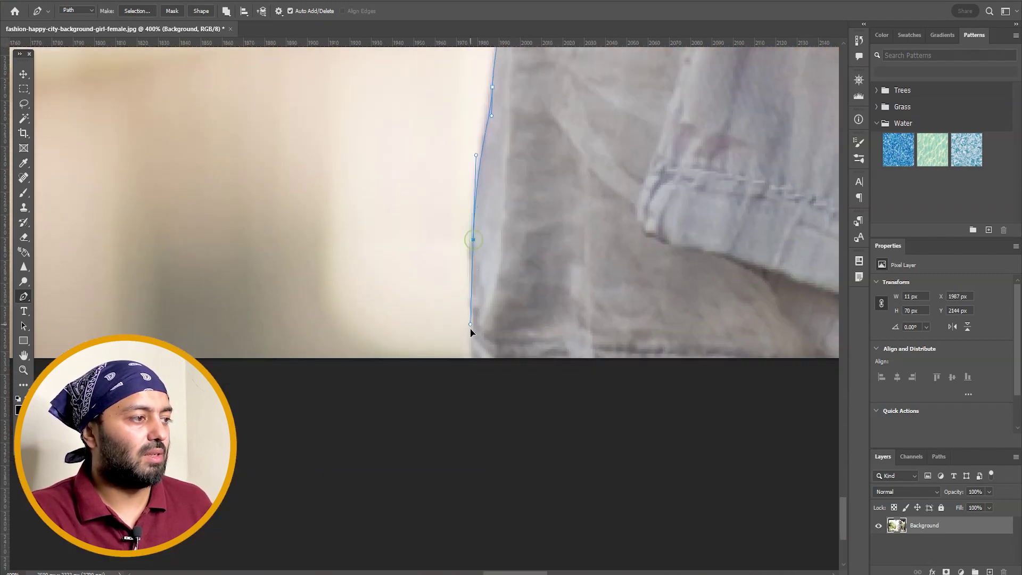
Step: Extend the path to the photo's bottom edge and close it at its starting anchor on the dress's opposite side
{"action": "left_click_drag", "start_coordinate": [474, 337], "coordinate": [474, 437]}
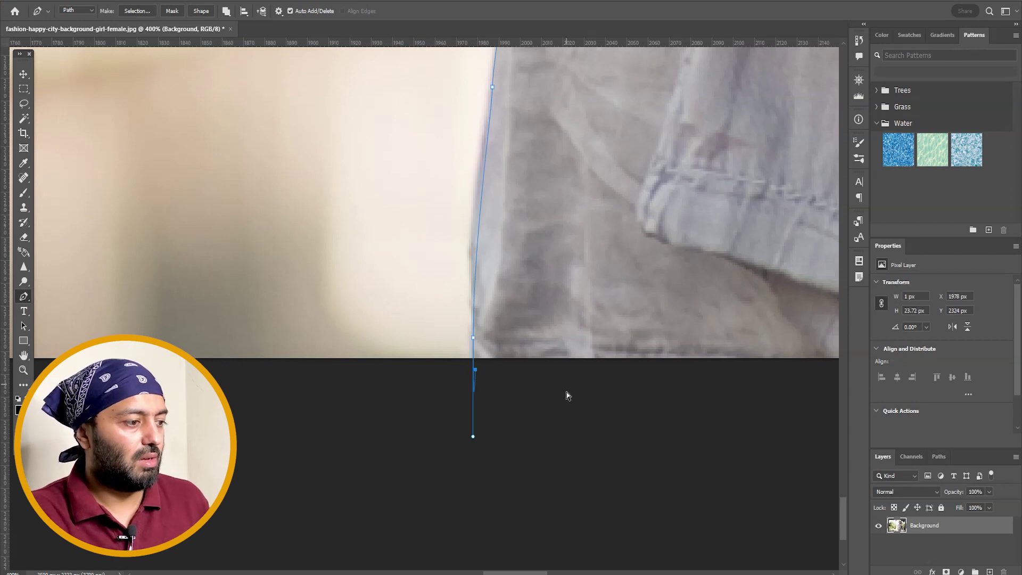
{"action": "key", "text": "ctrl+0"}
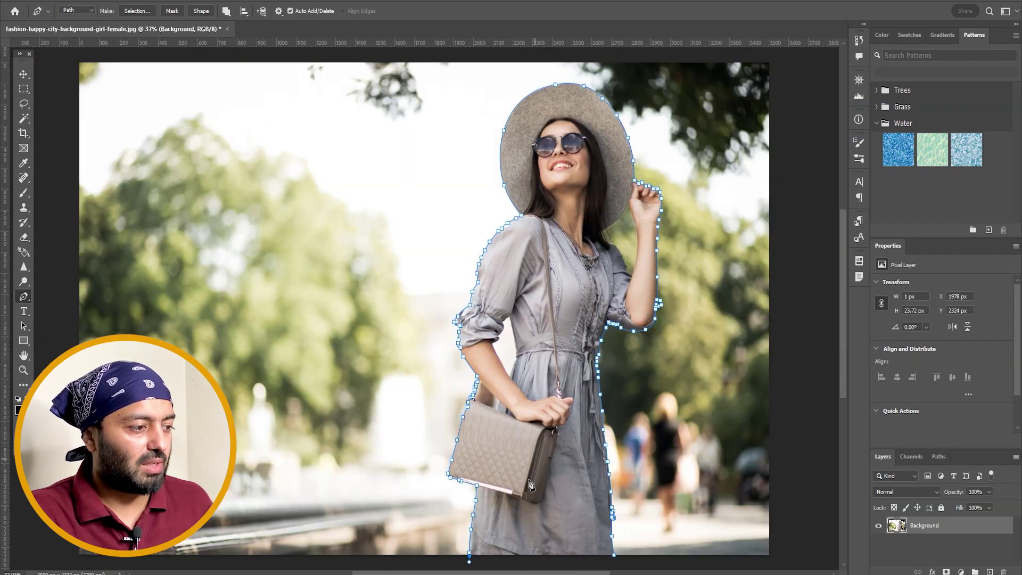
{"action": "left_click", "coordinate": [615, 555]}
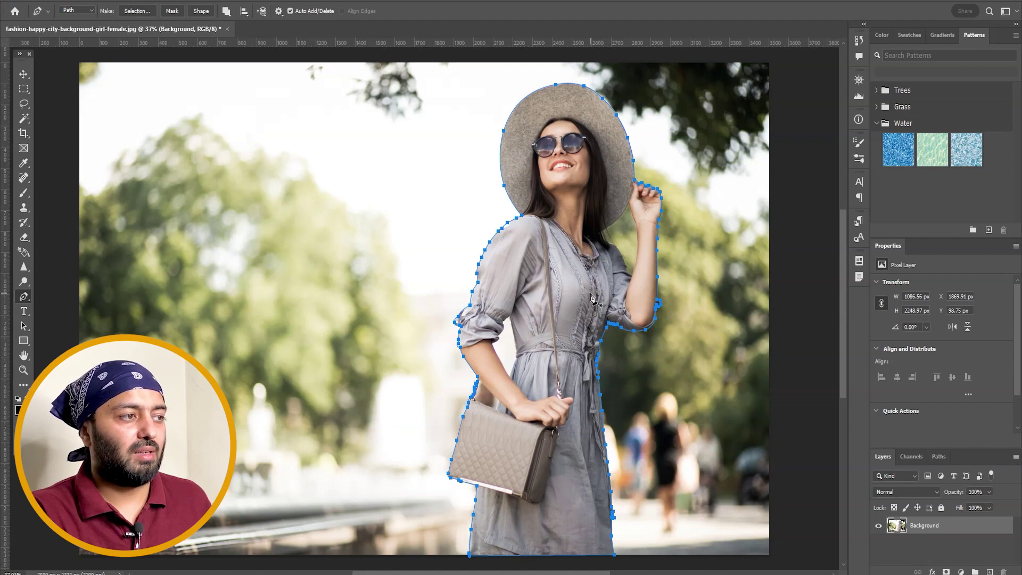
Step: Convert the closed path around the woman into a new anti-aliased selection with a feather radius of 0 pixels
{"action": "right_click", "coordinate": [578, 170]}
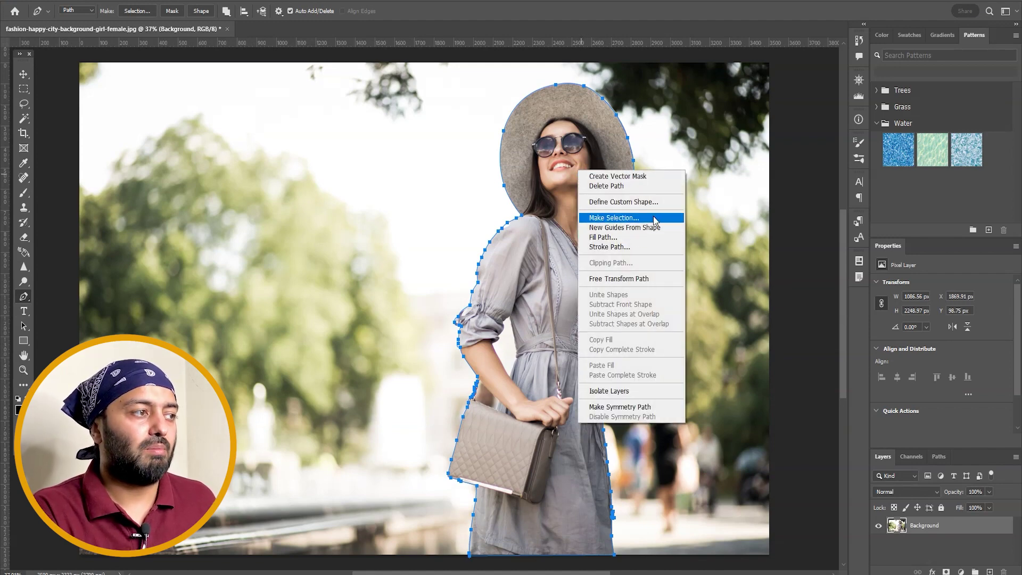
{"action": "left_click", "coordinate": [654, 218]}
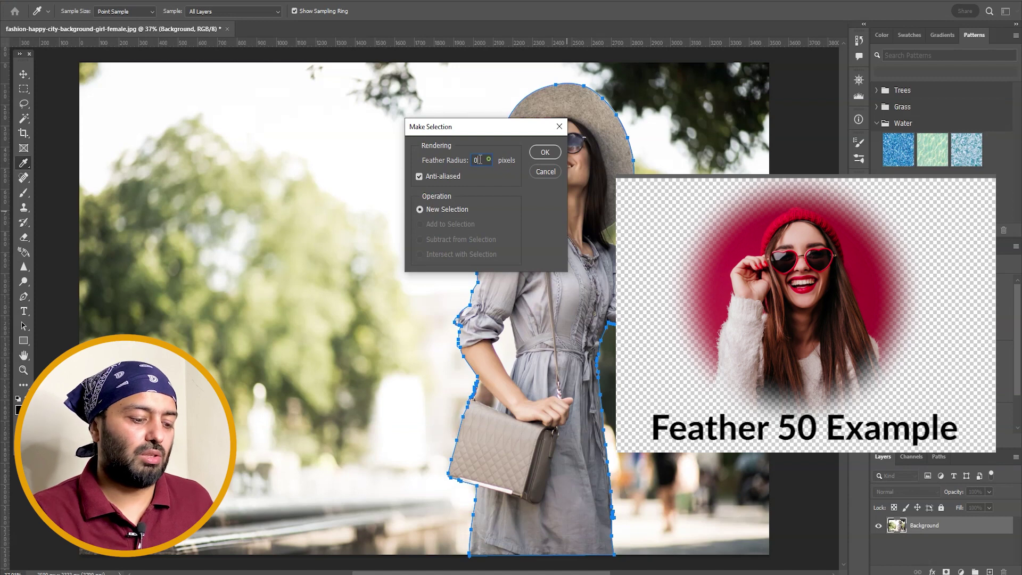
{"action": "key", "text": "Return"}
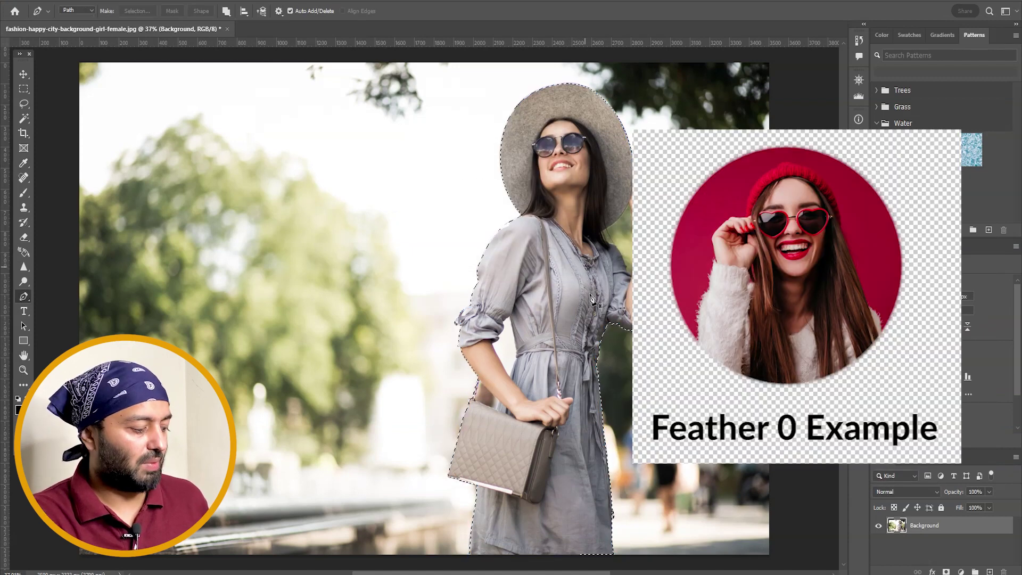
Step: Copy the selected woman onto a new layer and hide the Background layer
{"action": "left_click", "coordinate": [25, 71]}
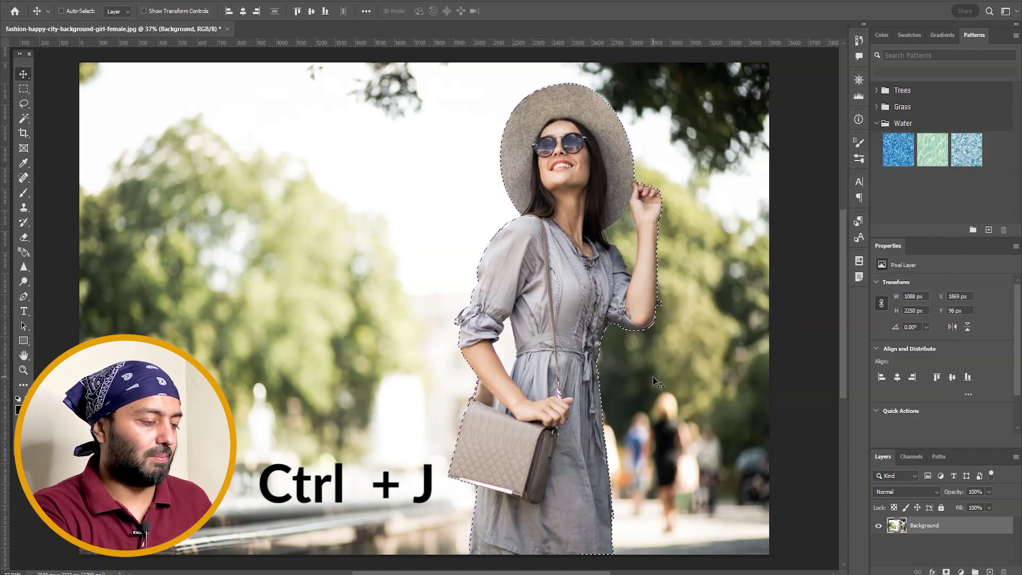
{"action": "key", "text": "ctrl+j"}
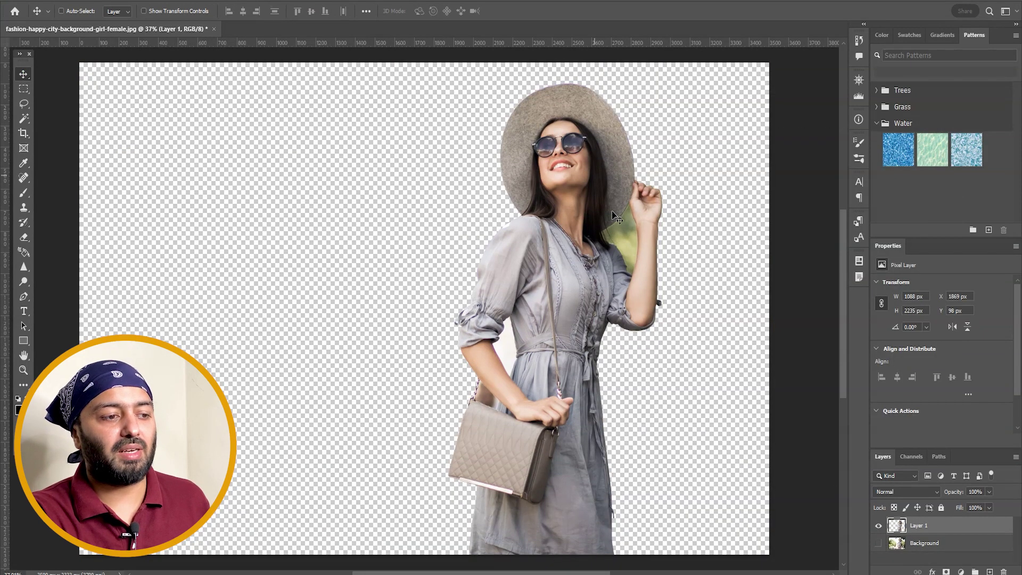
{"action": "left_click", "coordinate": [926, 545]}
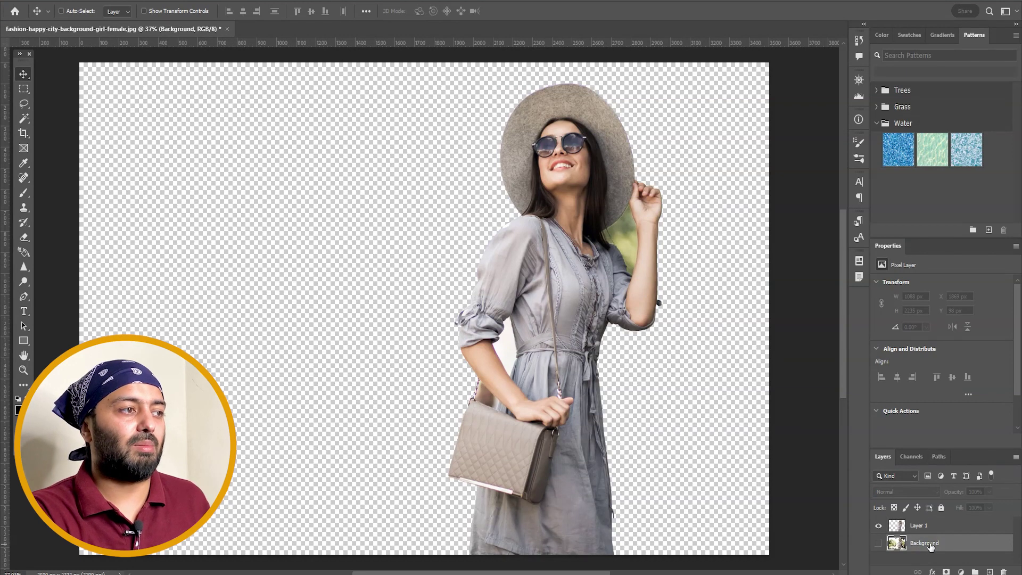
Step: Make Layer 1 active and toggle its visibility to check the leftover background between the hat and the raised arm
{"action": "key", "text": "z"}
{"action": "left_click_drag", "start_coordinate": [706, 170], "coordinate": [397, 410]}
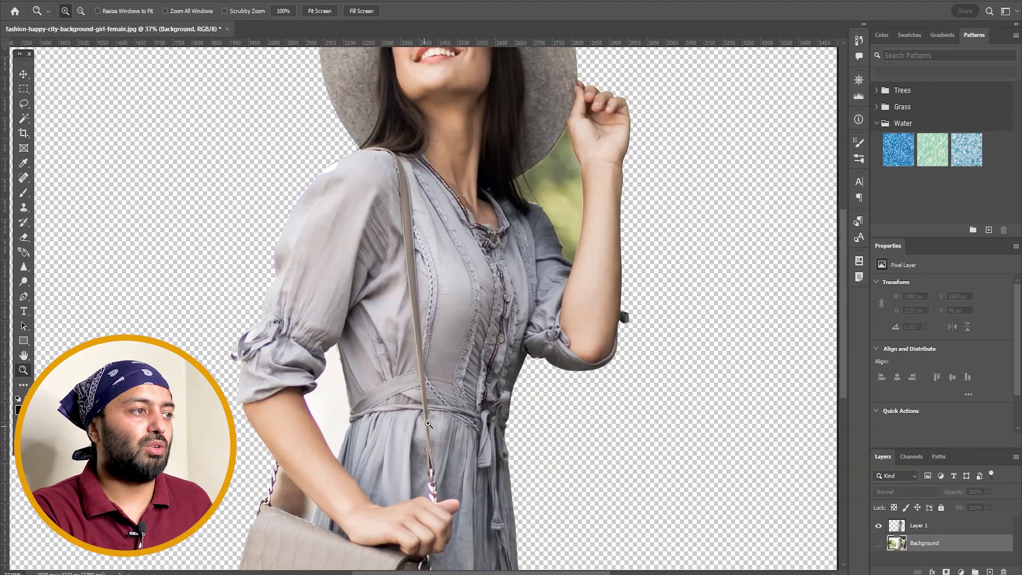
{"action": "left_click_drag", "start_coordinate": [471, 315], "coordinate": [456, 392]}
{"action": "left_click_drag", "start_coordinate": [549, 191], "coordinate": [442, 300]}
{"action": "key", "text": "p"}
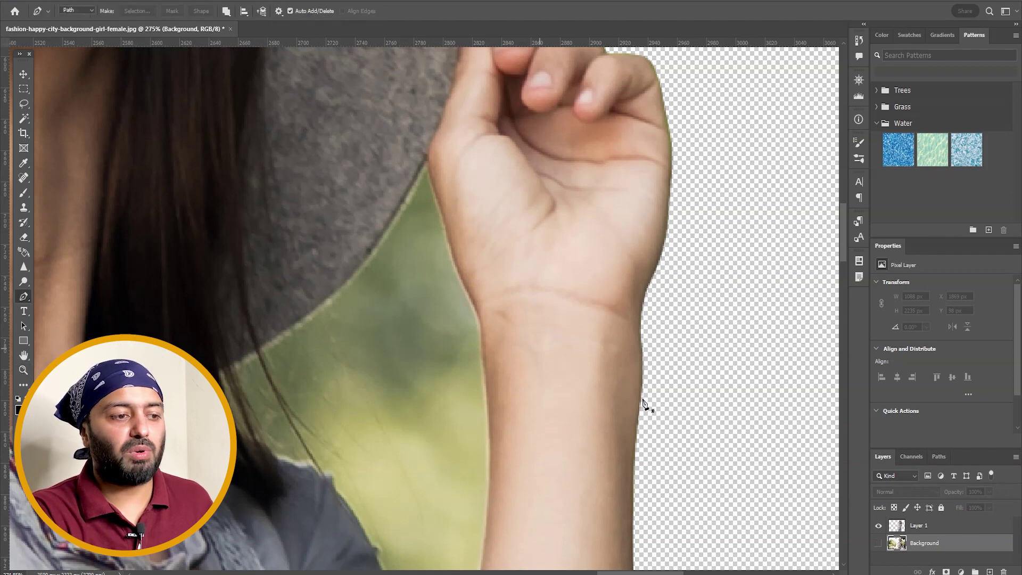
{"action": "left_click", "coordinate": [935, 527]}
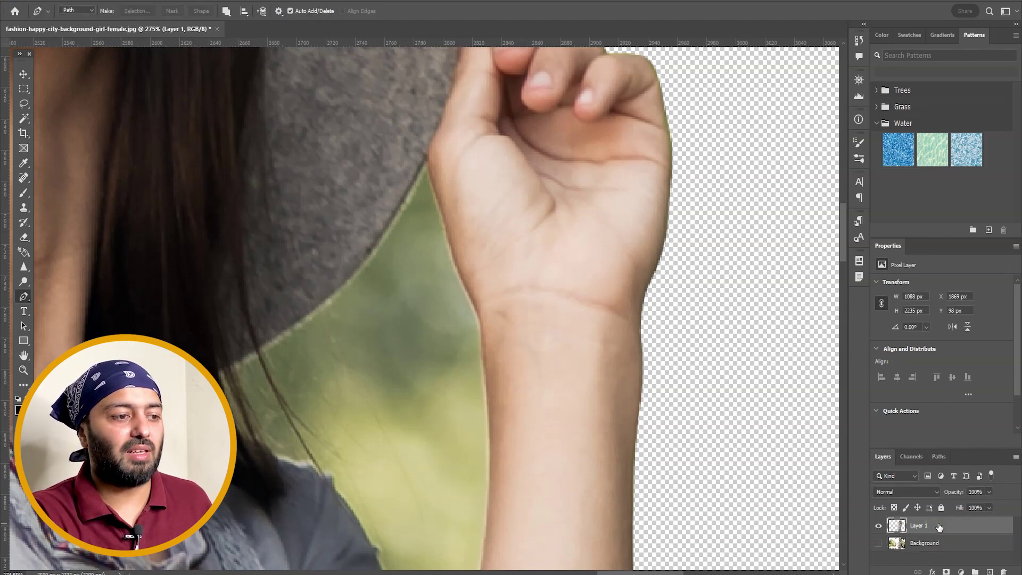
{"action": "left_click", "coordinate": [878, 525]}
{"action": "left_click", "coordinate": [879, 525]}
{"action": "scroll", "coordinate": [554, 160], "scroll_direction": "left", "scroll_amount": 3}
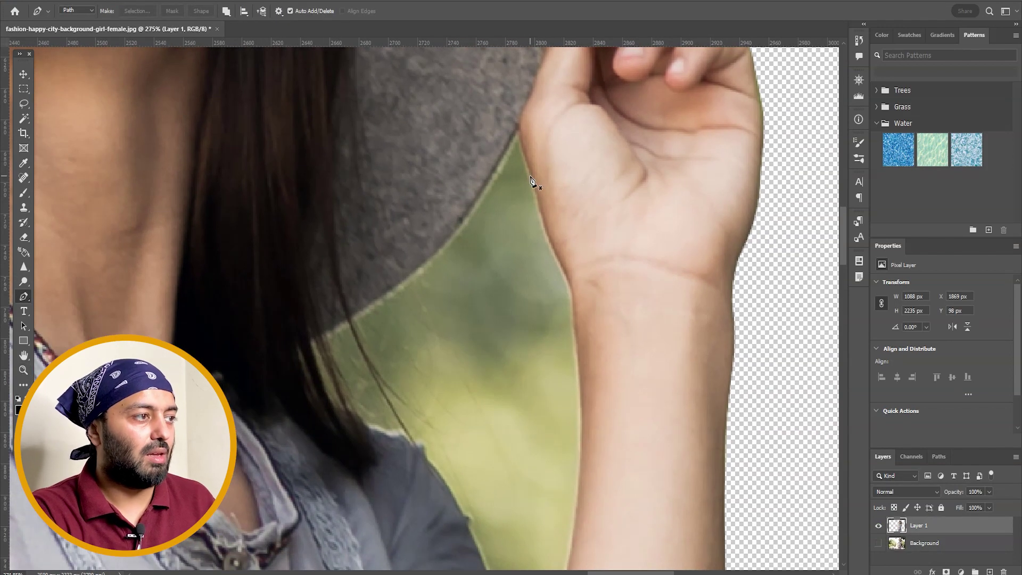
Step: Start a new Pen path where the hat brim meets the hand and trace the palm's inner edge down to the wrist
{"action": "left_click", "coordinate": [518, 128]}
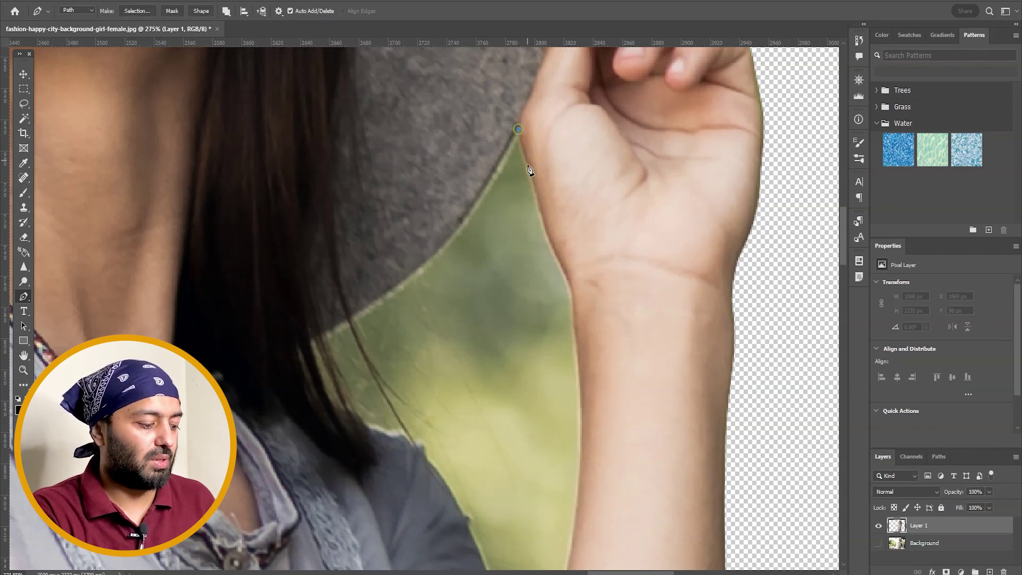
{"action": "key", "text": "ctrl+plus"}
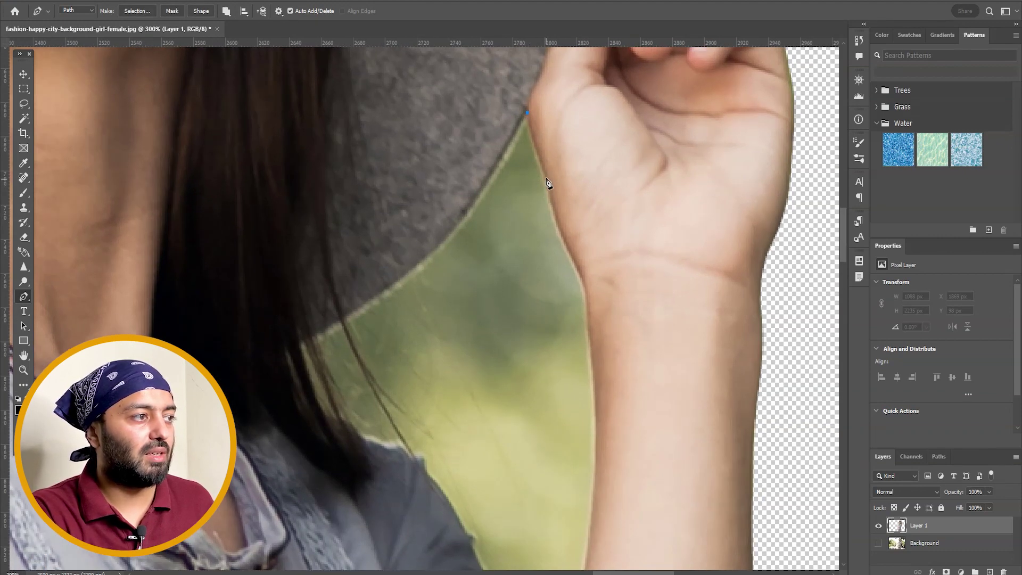
{"action": "left_click_drag", "start_coordinate": [555, 205], "coordinate": [554, 203]}
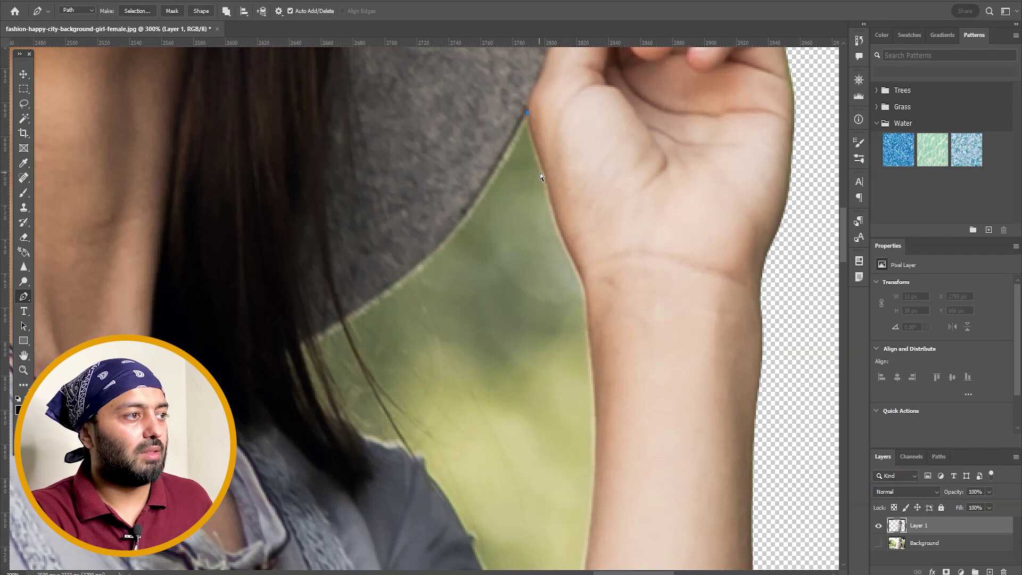
{"action": "key", "text": "ctrl+plus"}
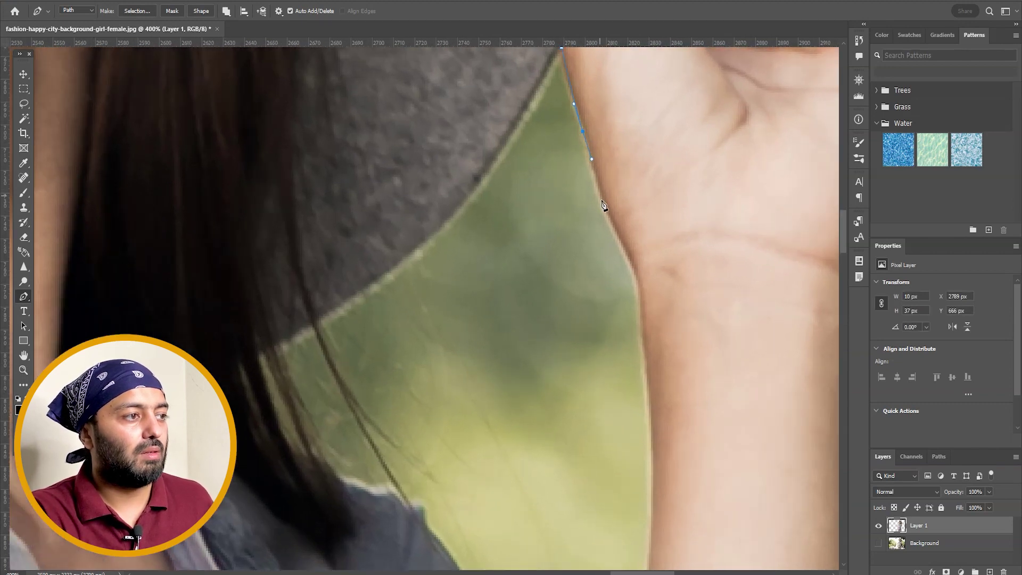
{"action": "left_click_drag", "start_coordinate": [604, 209], "coordinate": [618, 235]}
{"action": "left_click_drag", "start_coordinate": [641, 295], "coordinate": [642, 307]}
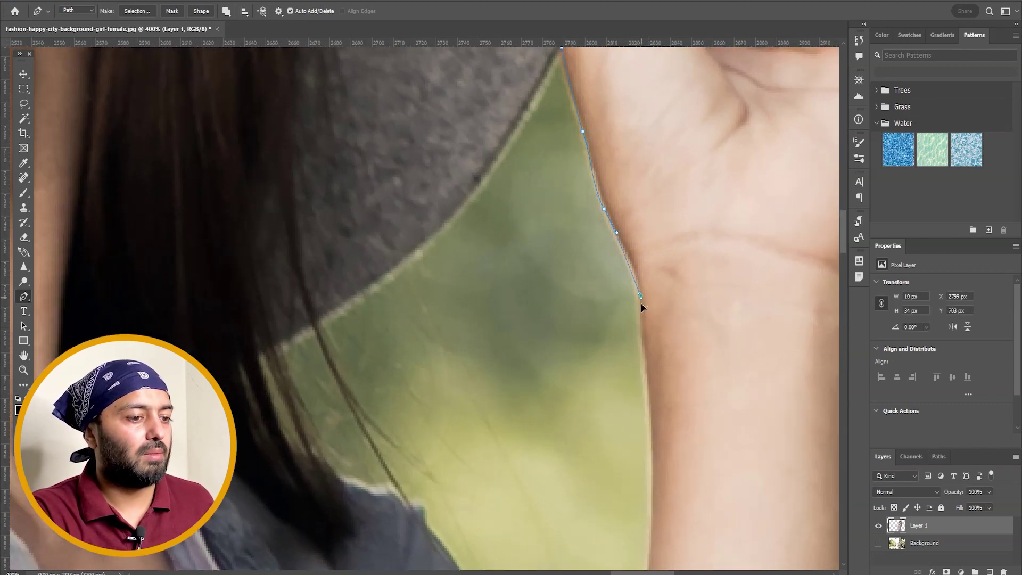
Step: Trace the raised forearm's inner edge down from the wrist to the corner where it meets the sleeve
{"action": "left_click_drag", "start_coordinate": [647, 356], "coordinate": [628, 191]}
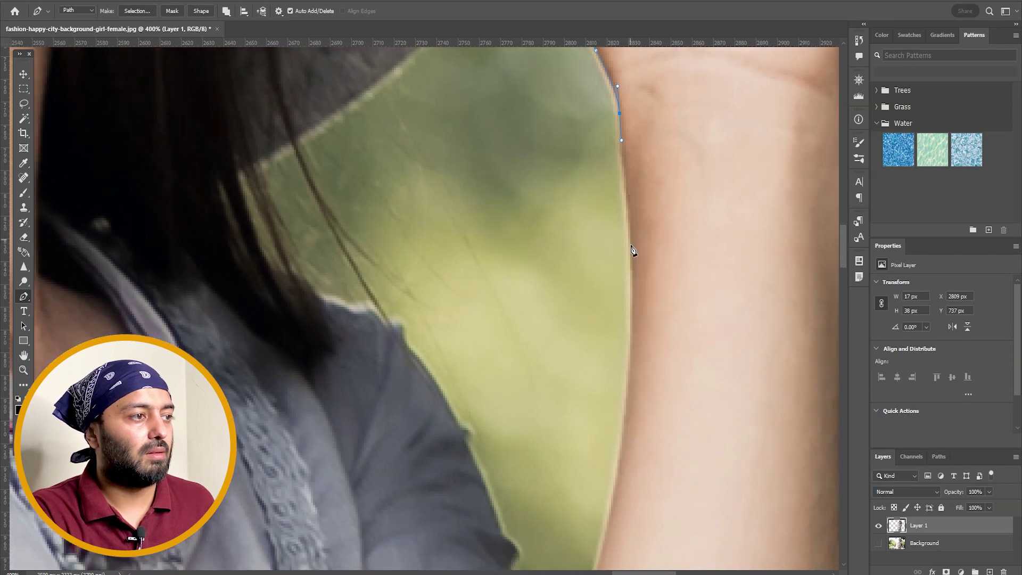
{"action": "left_click", "coordinate": [629, 221]}
{"action": "left_click", "coordinate": [631, 258]}
{"action": "left_click", "coordinate": [631, 292]}
{"action": "left_click_drag", "start_coordinate": [636, 409], "coordinate": [689, 234]}
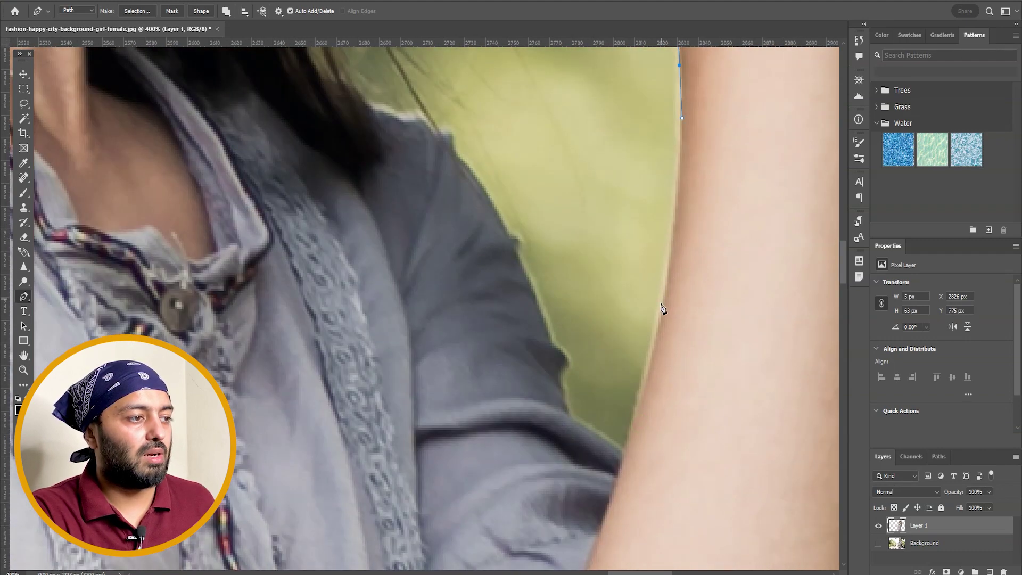
{"action": "left_click_drag", "start_coordinate": [657, 337], "coordinate": [633, 432]}
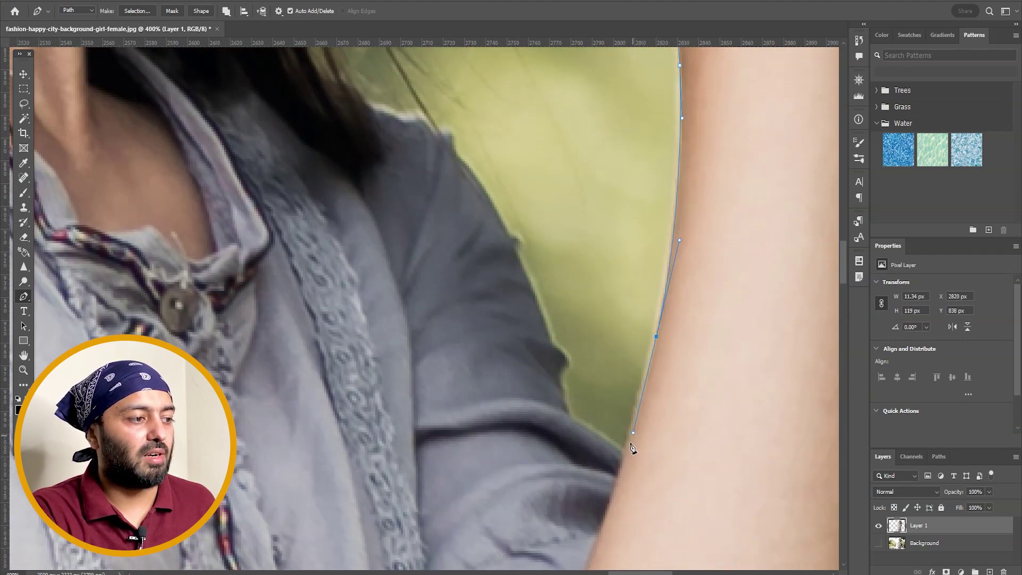
{"action": "left_click", "coordinate": [625, 453]}
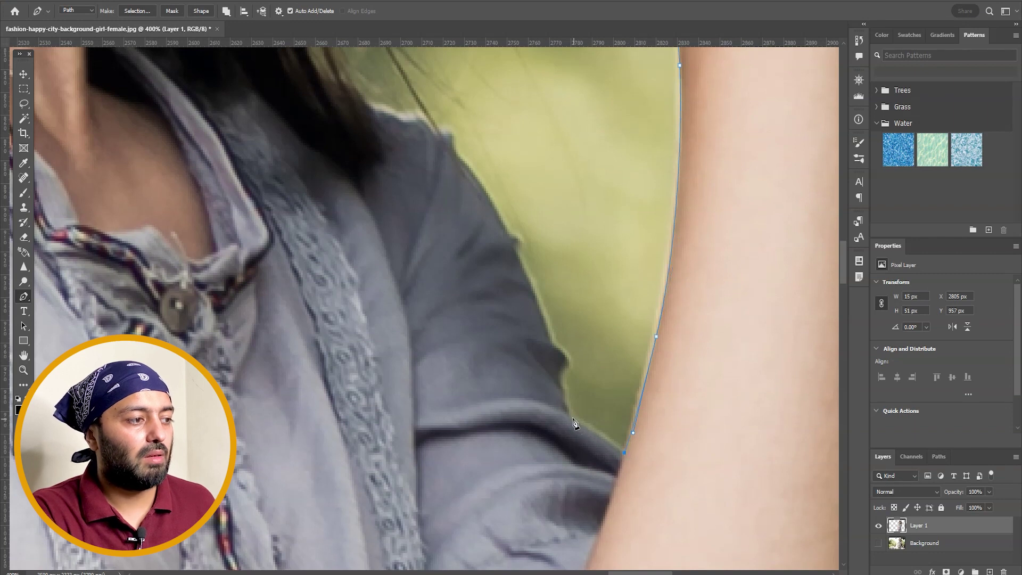
Step: Trace the sleeve's edge from the forearm corner upward around its folds to the shoulder
{"action": "left_click", "coordinate": [561, 374]}
{"action": "left_click", "coordinate": [560, 355]}
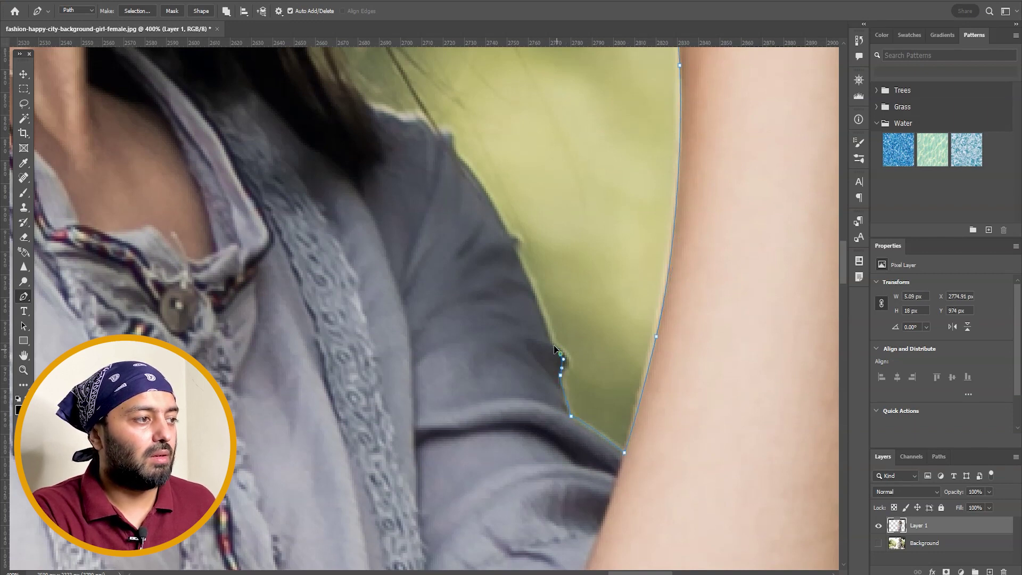
{"action": "left_click", "coordinate": [551, 339]}
{"action": "left_click_drag", "start_coordinate": [524, 264], "coordinate": [487, 176]}
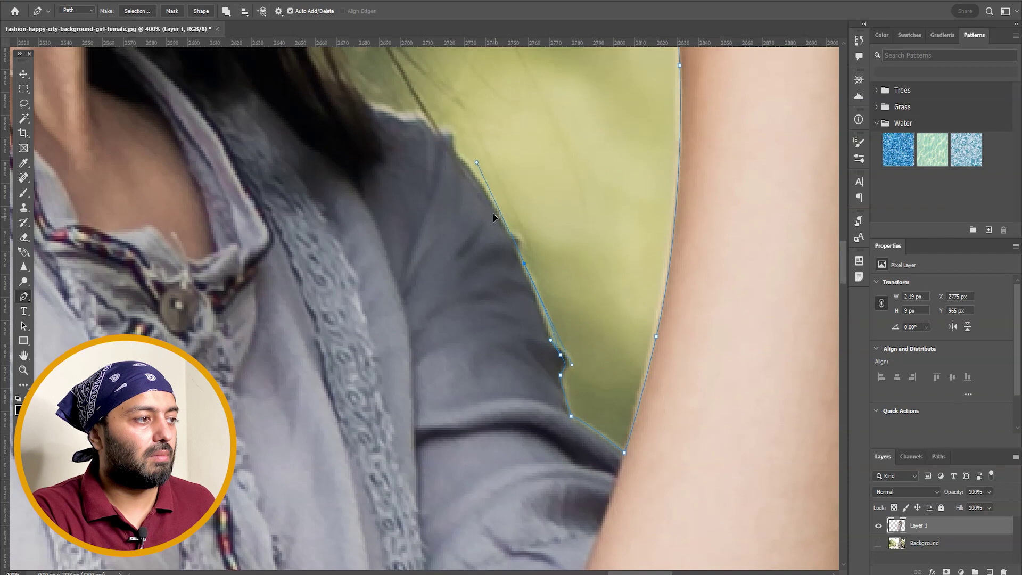
{"action": "key", "text": "ctrl+z"}
{"action": "left_click_drag", "start_coordinate": [515, 248], "coordinate": [493, 216]}
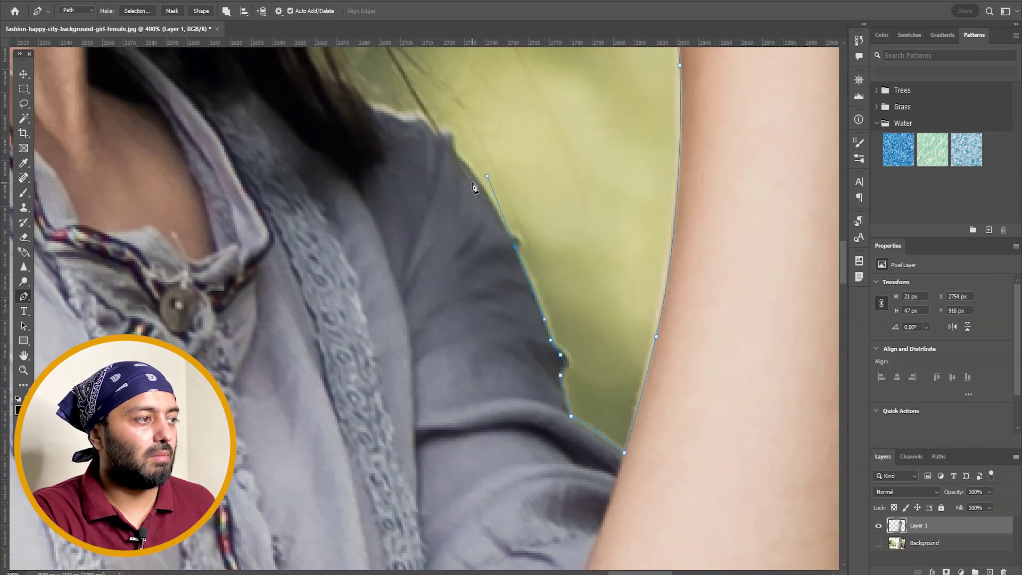
{"action": "left_click_drag", "start_coordinate": [457, 157], "coordinate": [454, 153]}
{"action": "left_click", "coordinate": [447, 141]}
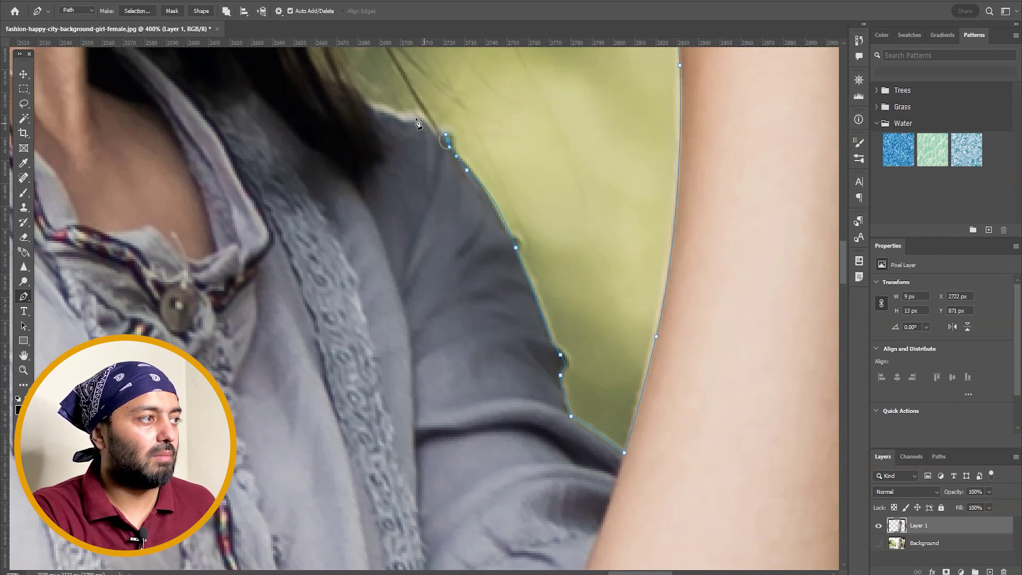
Step: Carry the path across the shoulder and up the hair's edge to the underside of the hat brim
{"action": "left_click_drag", "start_coordinate": [364, 104], "coordinate": [419, 348]}
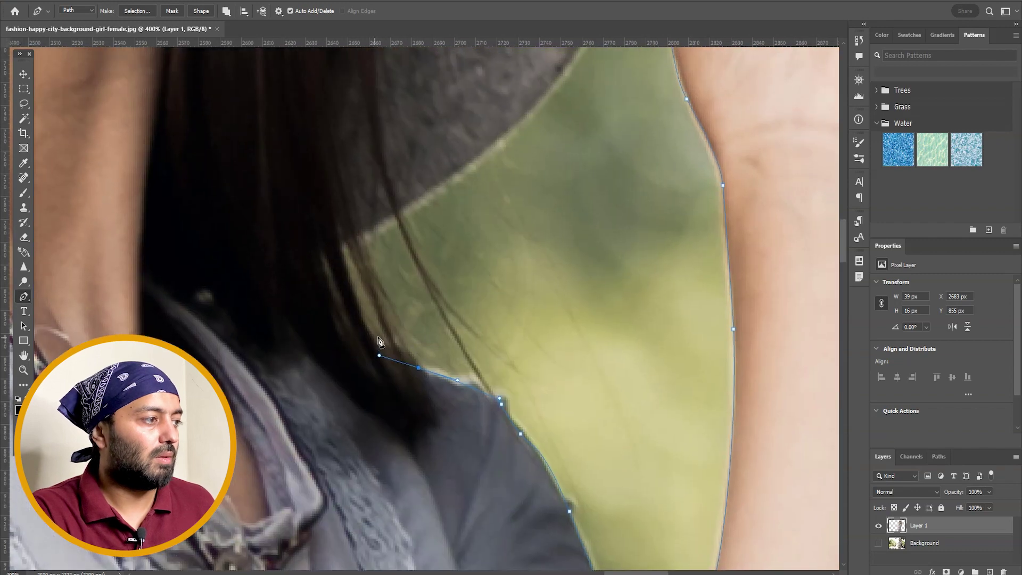
{"action": "left_click_drag", "start_coordinate": [355, 299], "coordinate": [341, 270]}
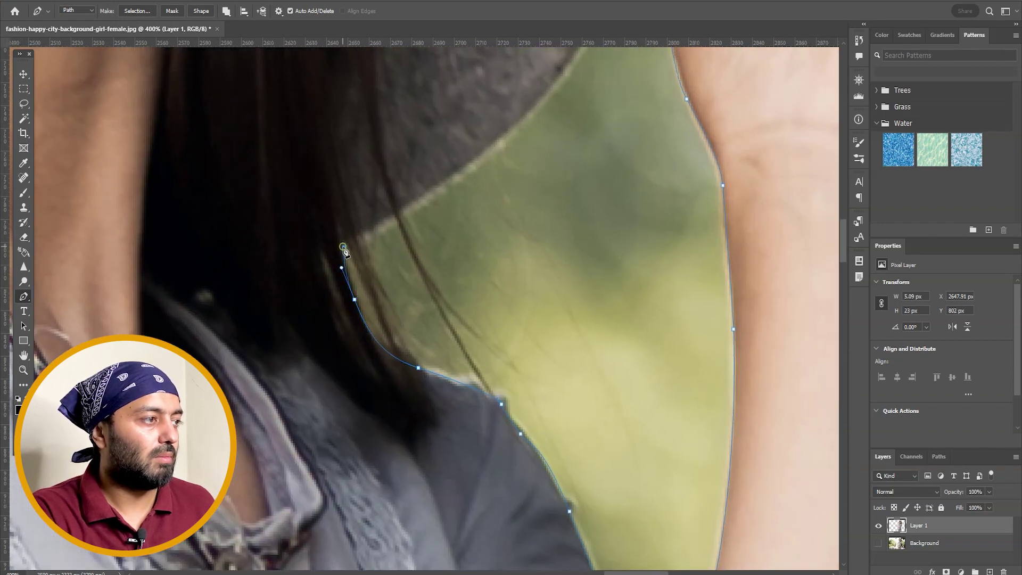
{"action": "left_click", "coordinate": [344, 247]}
Step: Trace the hat brim's lower edge back to the hand and close the path at its starting anchor
{"action": "left_click", "coordinate": [449, 184]}
{"action": "left_click_drag", "start_coordinate": [481, 157], "coordinate": [371, 404]}
{"action": "left_click", "coordinate": [526, 123]}
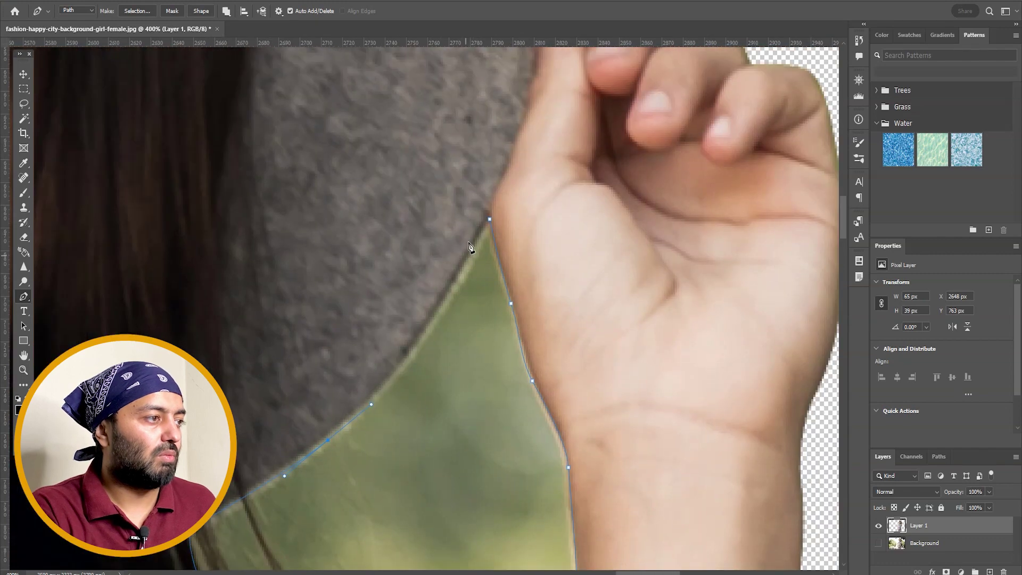
{"action": "left_click", "coordinate": [490, 217]}
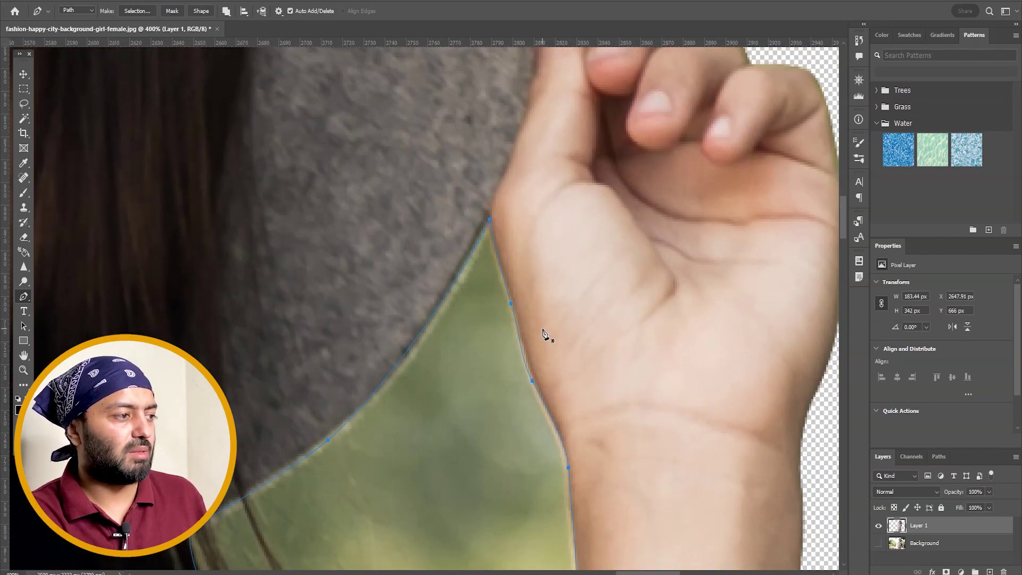
Step: Convert the path into a new selection with a 0-pixel feather and delete the enclosed background from Layer 1
{"action": "key", "text": "ctrl+minus"}
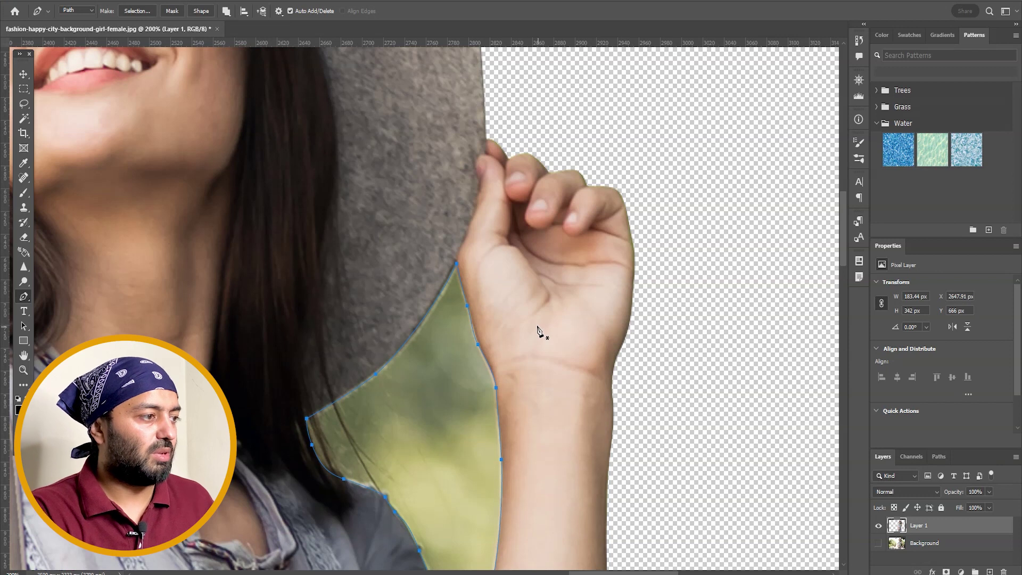
{"action": "right_click", "coordinate": [459, 331]}
{"action": "left_click", "coordinate": [514, 125]}
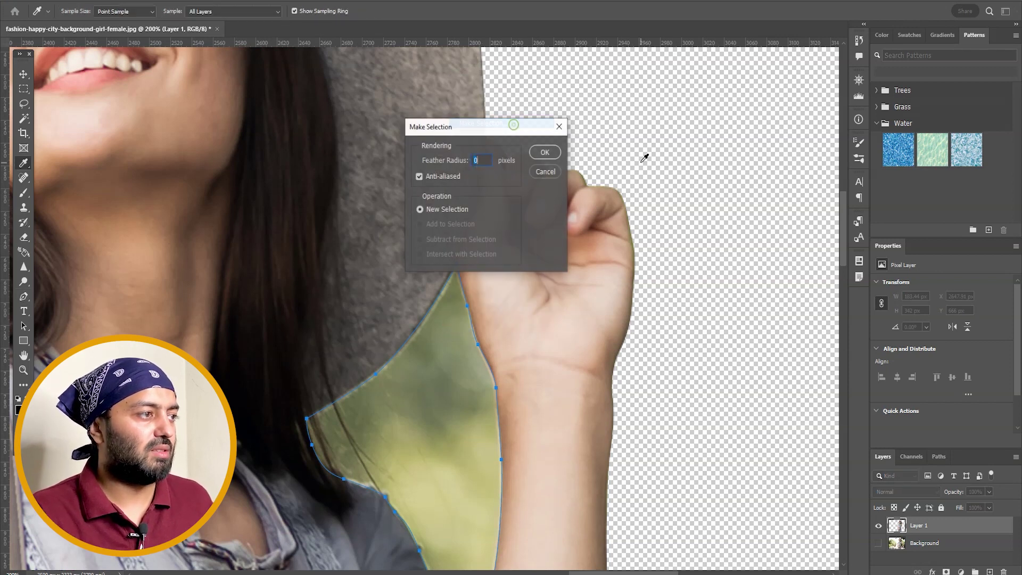
{"action": "key", "text": "Return"}
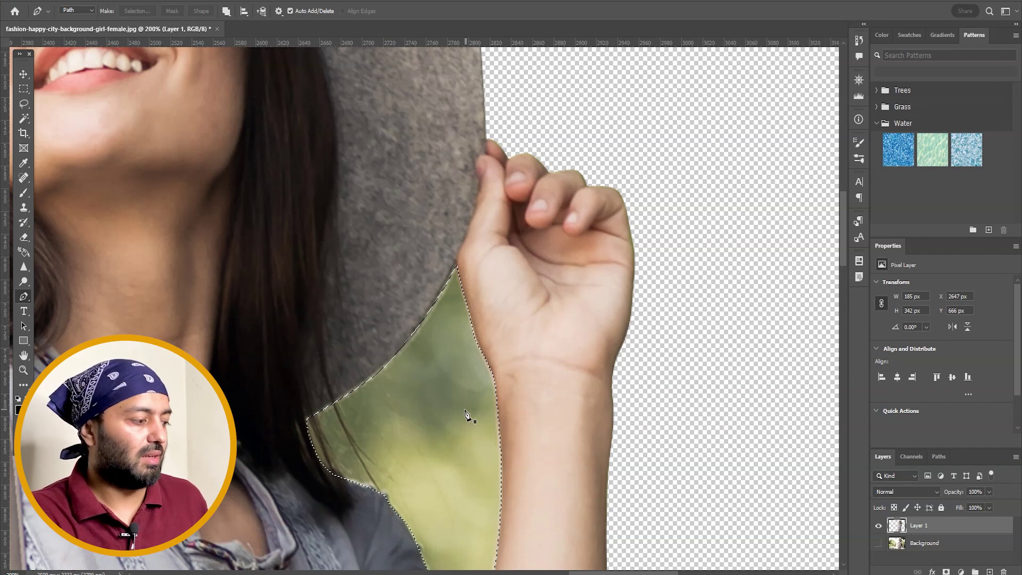
{"action": "key", "text": "Delete"}
Step: Start a new Pen path at the top of the gap beside the rolled sleeve and trace down the bodice's side edge
{"action": "left_click_drag", "start_coordinate": [465, 415], "coordinate": [503, 263]}
{"action": "left_click_drag", "start_coordinate": [277, 457], "coordinate": [468, 160]}
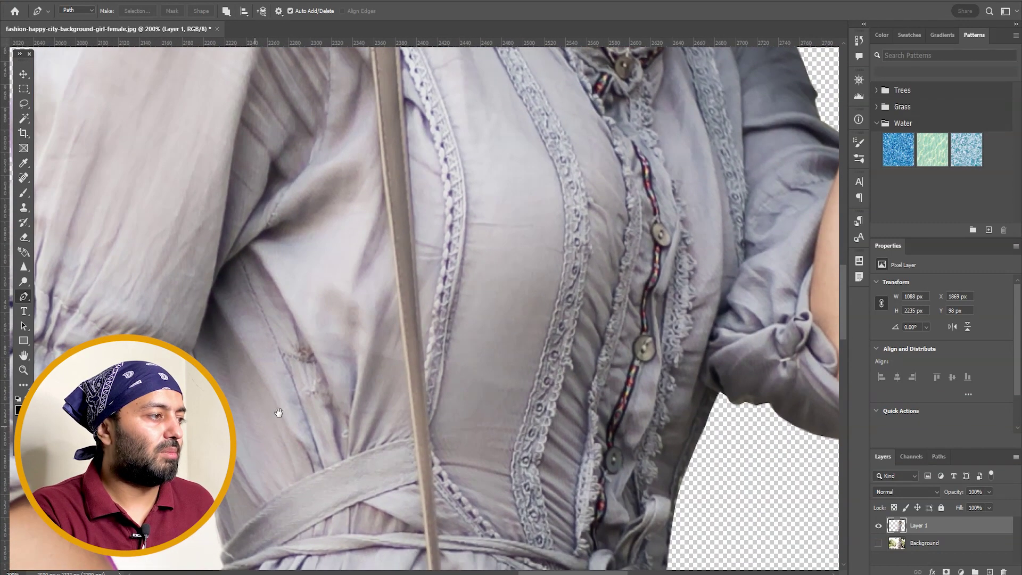
{"action": "left_click_drag", "start_coordinate": [278, 410], "coordinate": [475, 265]}
{"action": "key", "text": "z"}
{"action": "left_click_drag", "start_coordinate": [513, 149], "coordinate": [257, 414]}
{"action": "key", "text": "p"}
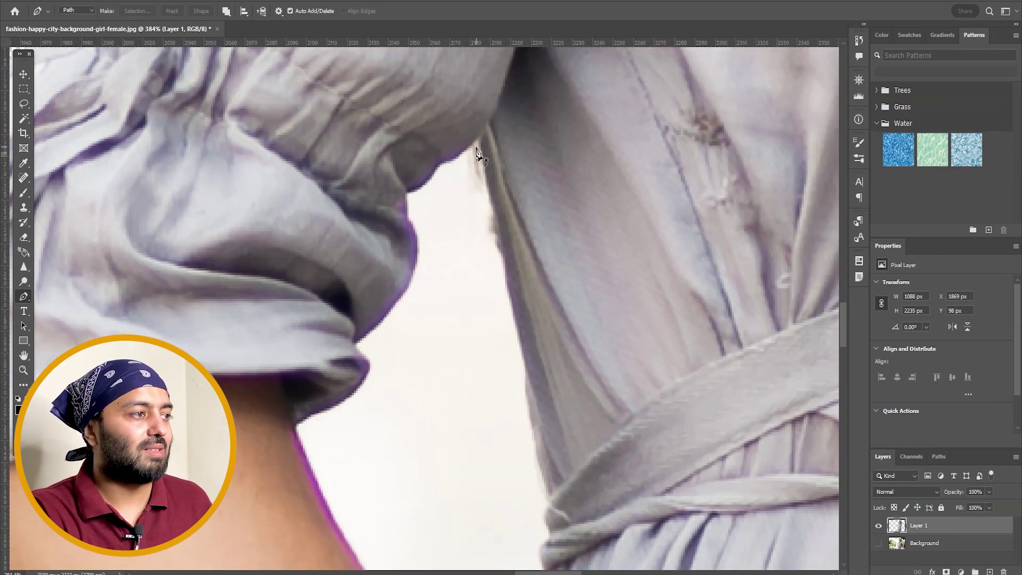
{"action": "left_click", "coordinate": [478, 139]}
{"action": "left_click", "coordinate": [496, 241]}
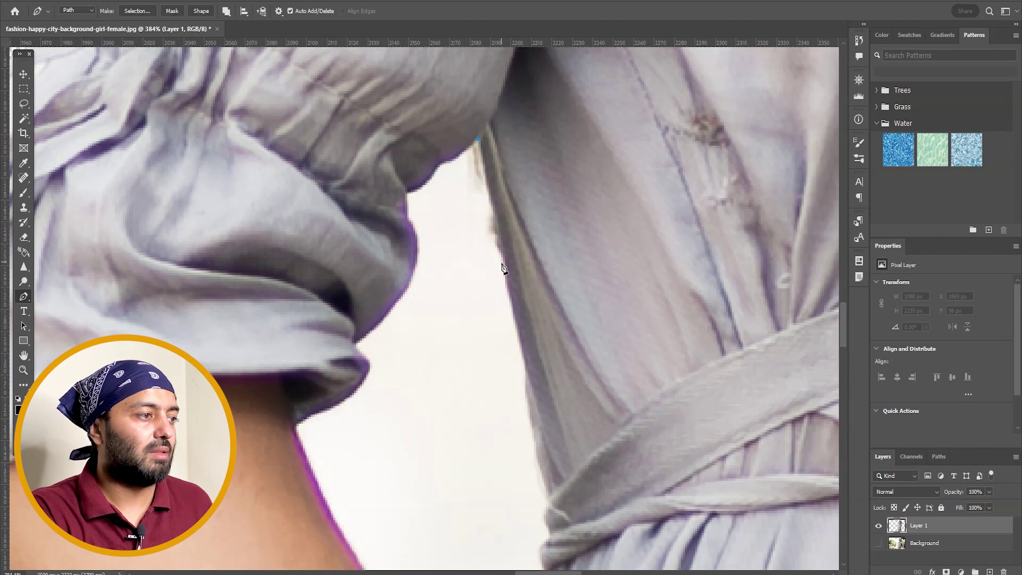
{"action": "left_click", "coordinate": [503, 266]}
{"action": "left_click", "coordinate": [509, 290]}
{"action": "left_click", "coordinate": [521, 344]}
{"action": "left_click", "coordinate": [530, 376]}
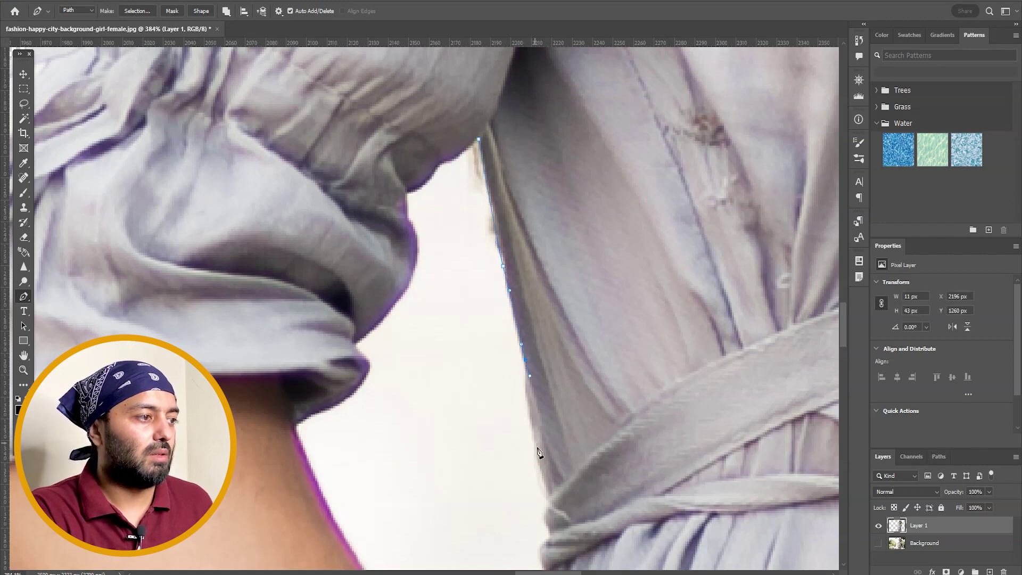
Step: Extend the path down the lower bodice edge to the top of the waist belt
{"action": "left_click", "coordinate": [544, 464]}
{"action": "left_click_drag", "start_coordinate": [554, 499], "coordinate": [579, 249]}
{"action": "left_click", "coordinate": [581, 264]}
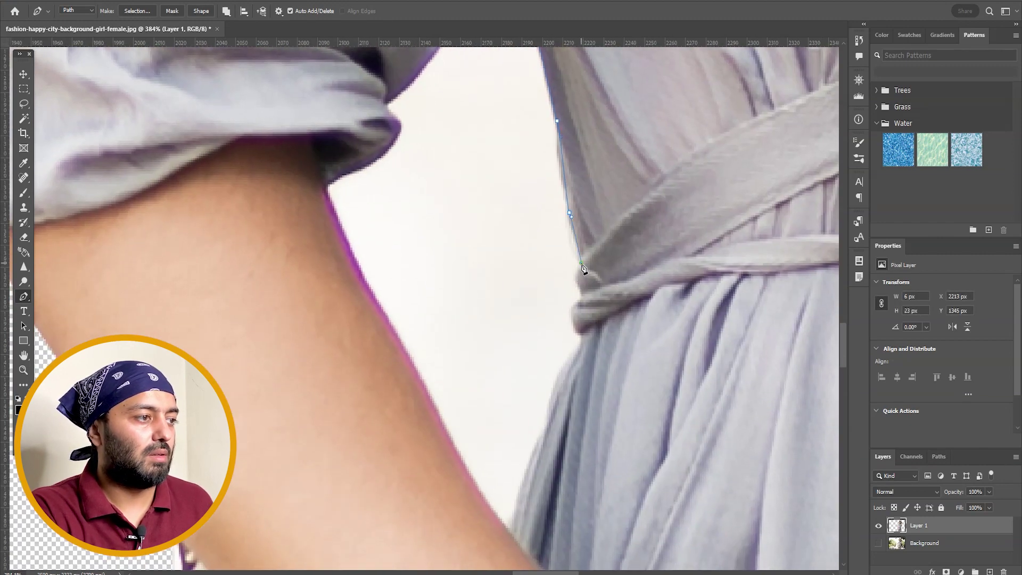
Step: Extend the path around the waist belt's side edge and down the skirt to where it meets the forearm
{"action": "left_click", "coordinate": [582, 298]}
{"action": "left_click", "coordinate": [573, 320]}
{"action": "left_click", "coordinate": [579, 337]}
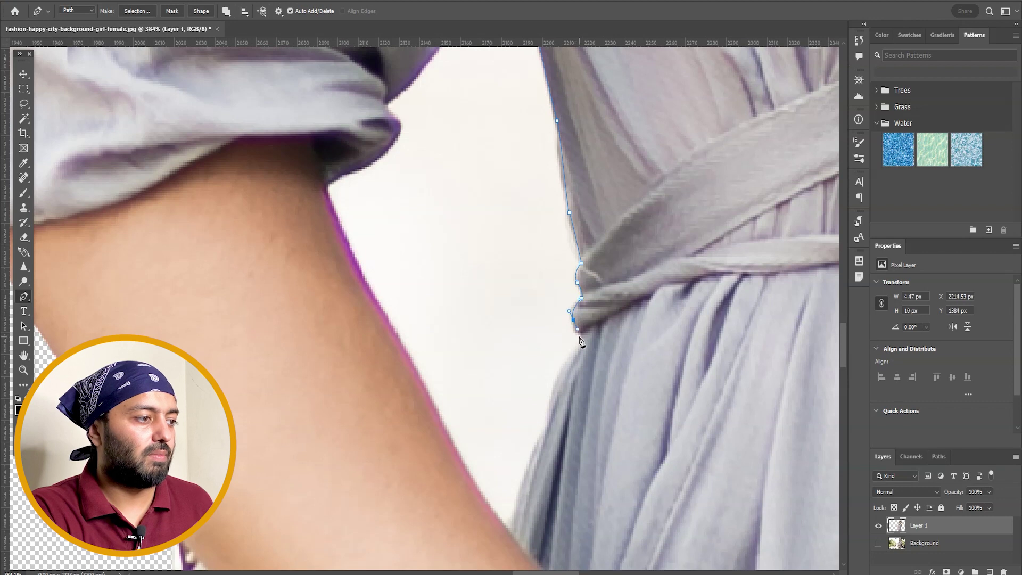
{"action": "left_click", "coordinate": [567, 363]}
{"action": "left_click", "coordinate": [546, 416]}
{"action": "left_click", "coordinate": [527, 469]}
{"action": "left_click", "coordinate": [518, 503]}
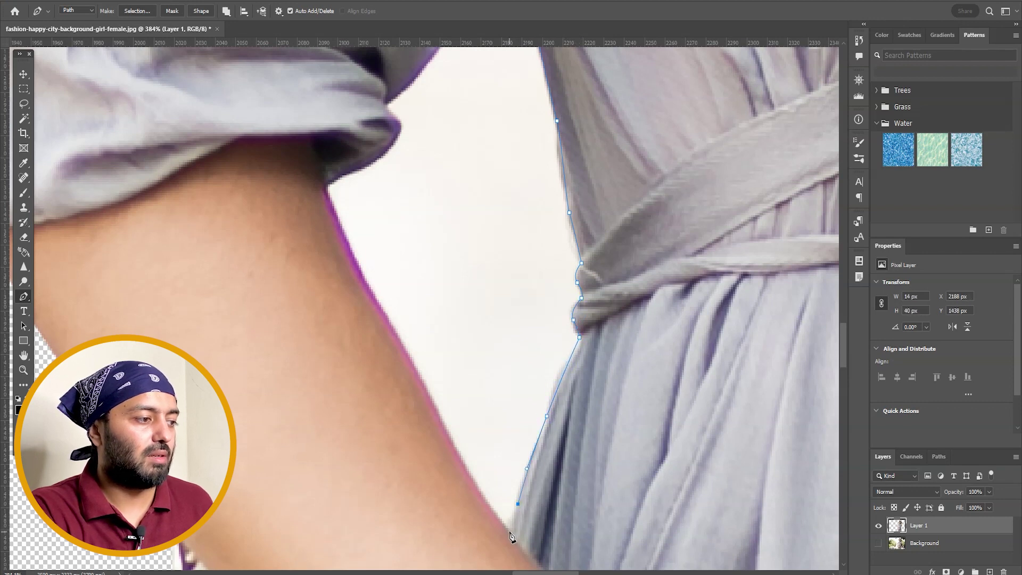
{"action": "left_click", "coordinate": [507, 531]}
Step: Trace the path up the forearm's inner edge and around the folded cuff of the rolled sleeve
{"action": "left_click", "coordinate": [442, 436]}
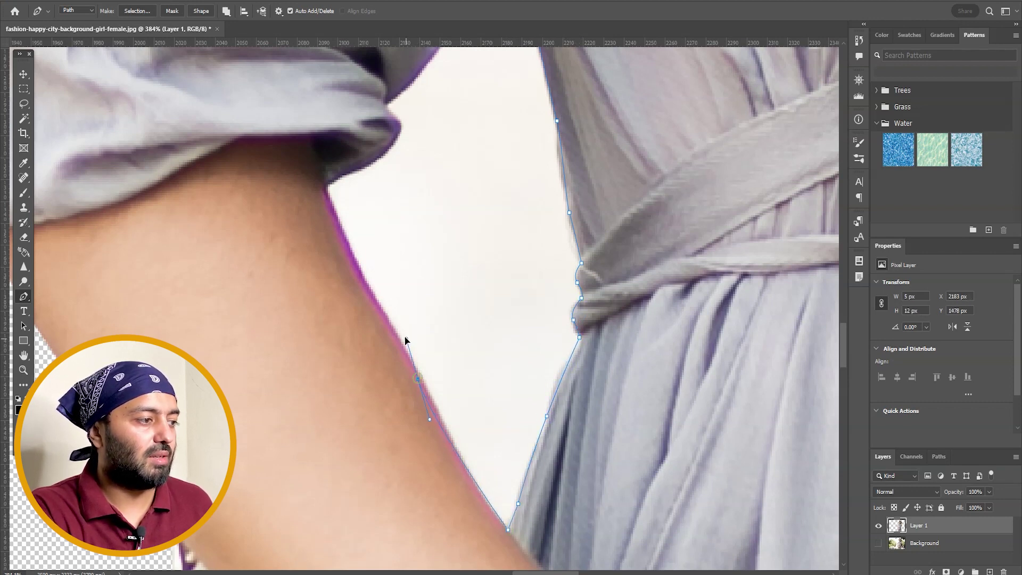
{"action": "left_click", "coordinate": [417, 379]}
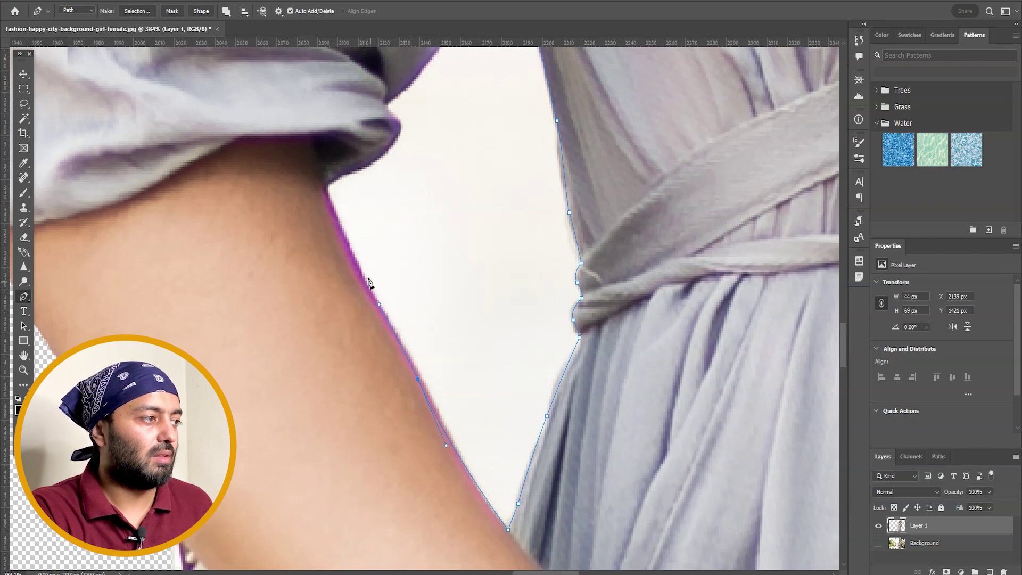
{"action": "left_click", "coordinate": [348, 170]}
{"action": "left_click", "coordinate": [395, 138]}
{"action": "left_click", "coordinate": [394, 119]}
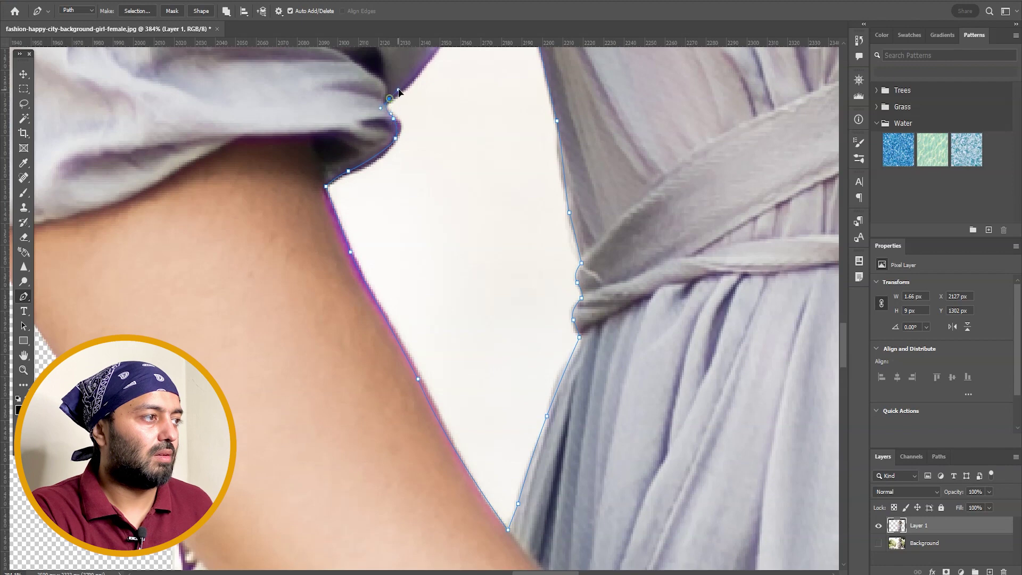
{"action": "left_click_drag", "start_coordinate": [394, 120], "coordinate": [374, 251]}
{"action": "left_click_drag", "start_coordinate": [417, 114], "coordinate": [408, 319]}
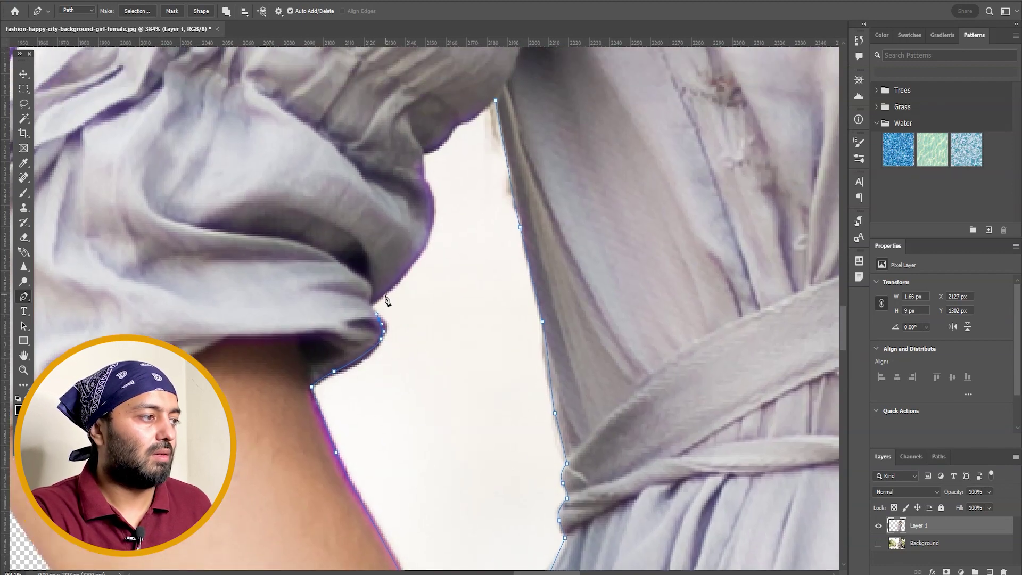
Step: Trace the puffed sleeve's outline up to the top of the gap and close the path at its starting anchor
{"action": "left_click", "coordinate": [383, 295]}
{"action": "left_click", "coordinate": [402, 267]}
{"action": "mouse_move", "coordinate": [432, 218]}
{"action": "left_mouse_down"}
{"action": "mouse_move", "coordinate": [426, 152]}
{"action": "mouse_move", "coordinate": [429, 205]}
{"action": "left_mouse_up"}
{"action": "left_click", "coordinate": [426, 183]}
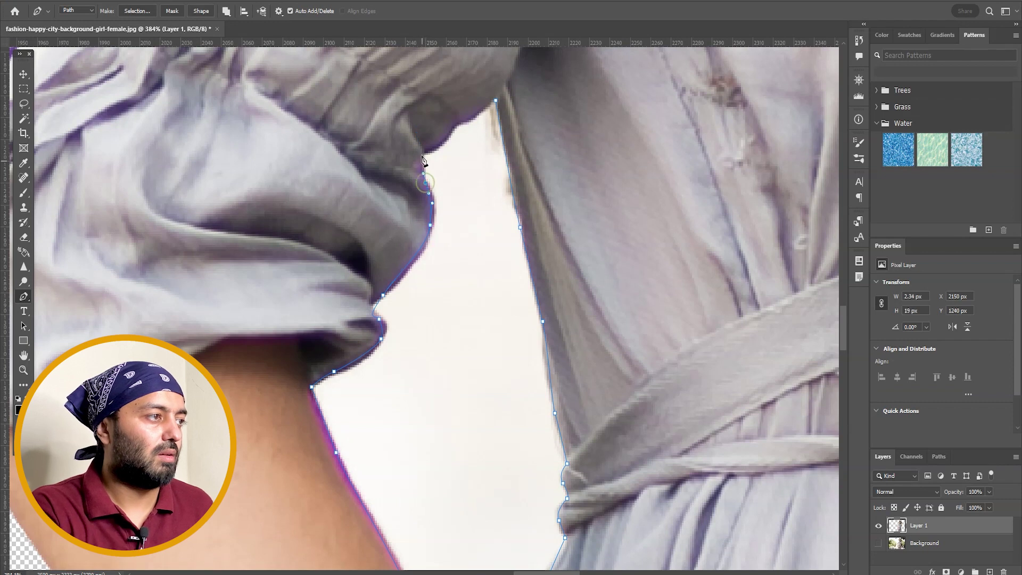
{"action": "left_click", "coordinate": [422, 155]}
{"action": "left_click", "coordinate": [443, 135]}
{"action": "left_click_drag", "start_coordinate": [472, 112], "coordinate": [479, 109]}
{"action": "left_click", "coordinate": [497, 105]}
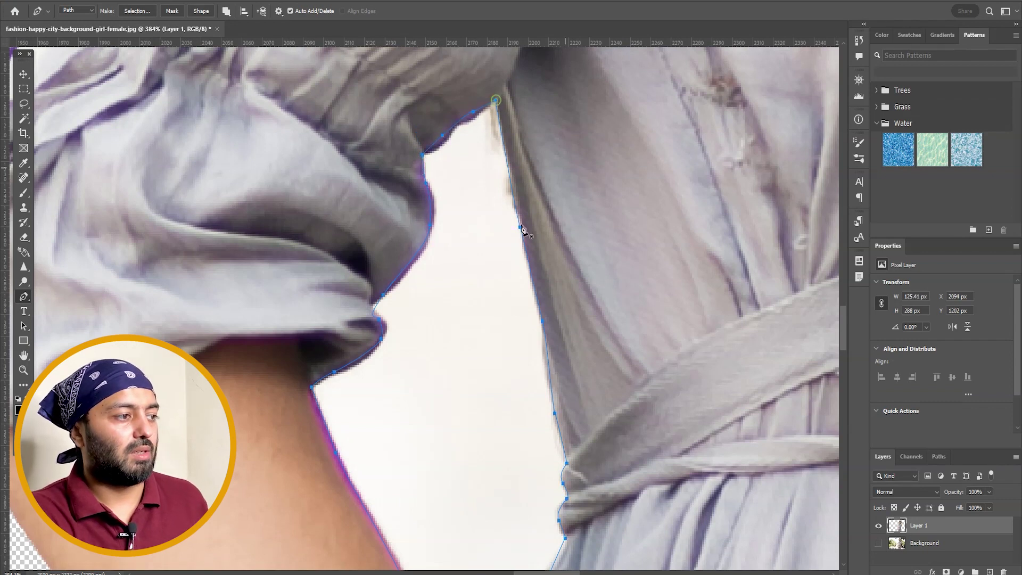
Step: Convert the path into a new selection with a 0-pixel feather, delete the enclosed background from Layer 1 and deselect
{"action": "right_click", "coordinate": [474, 257]}
{"action": "left_click", "coordinate": [527, 304]}
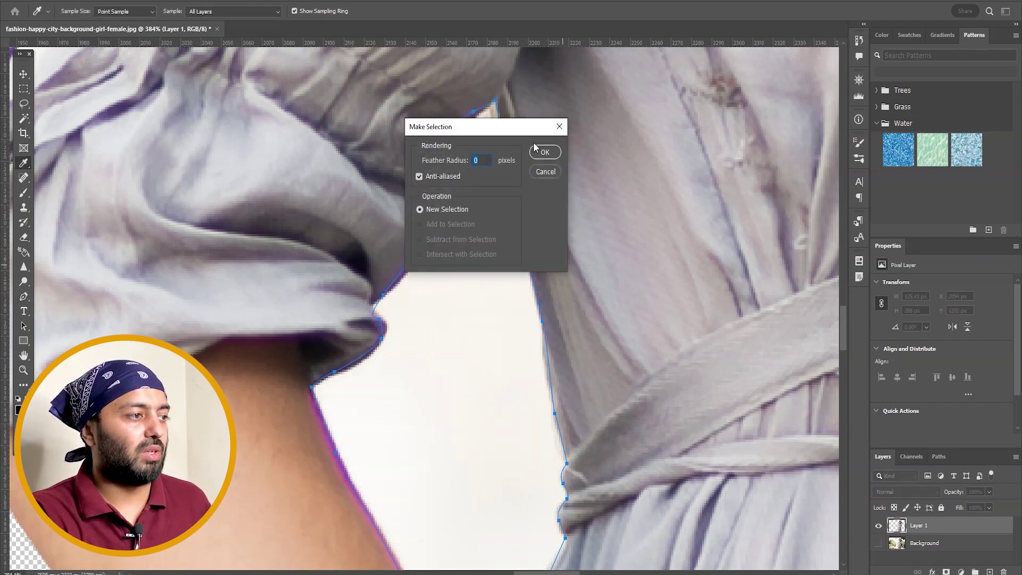
{"action": "left_click", "coordinate": [540, 151]}
{"action": "key", "text": "Delete"}
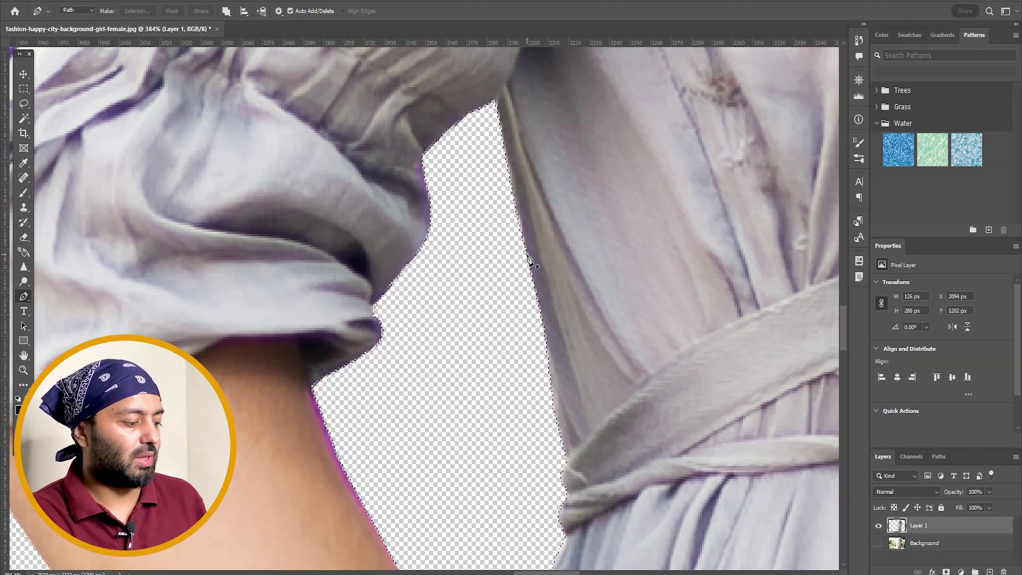
{"action": "key", "text": "ctrl+d"}
Step: Start a new Pen path in the gap between forearm and handbag, tracing the dress edge and the bag's top edge
{"action": "key", "text": "ctrl+0"}
{"action": "key", "text": "v"}
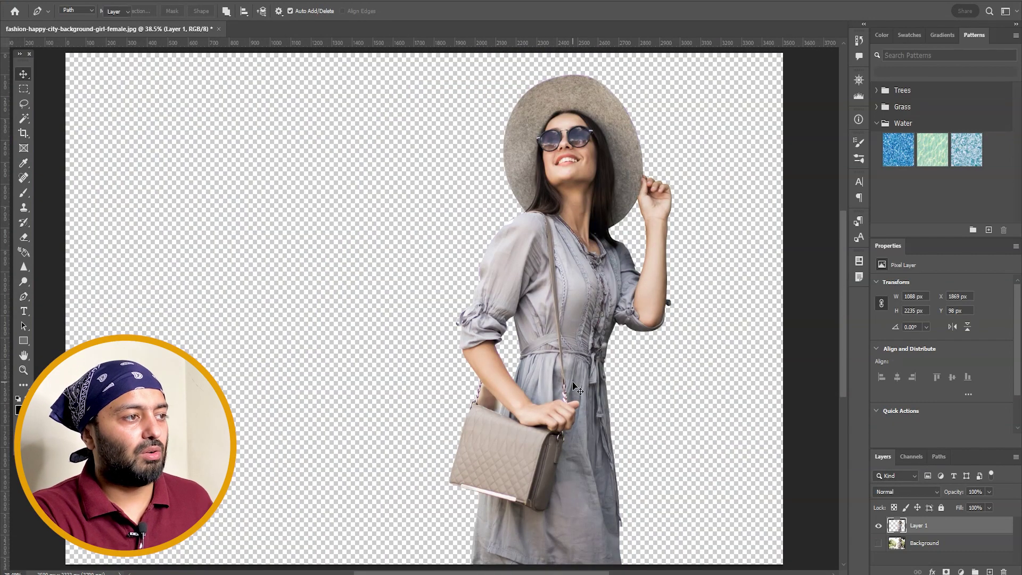
{"action": "key", "text": "z"}
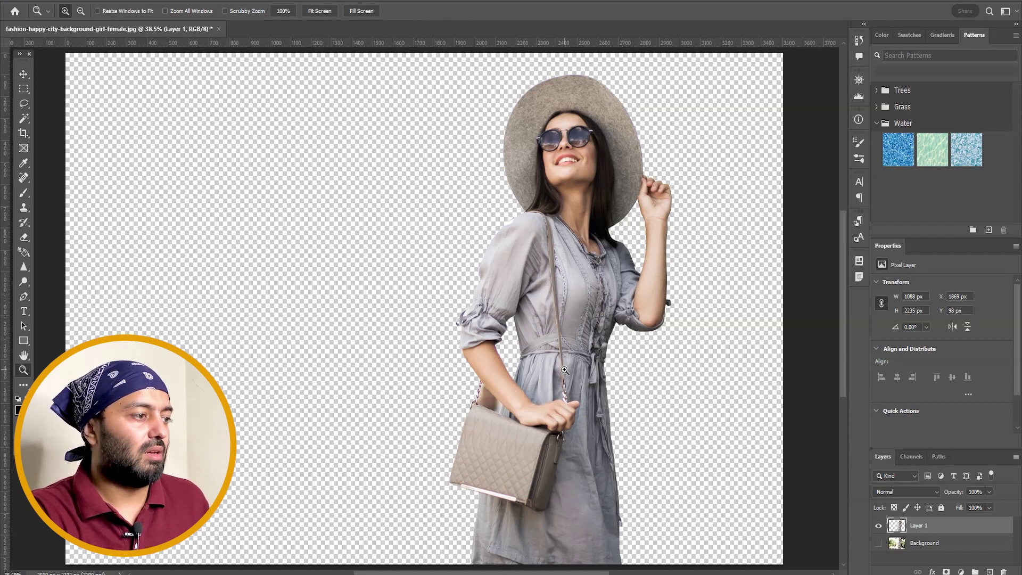
{"action": "left_click_drag", "start_coordinate": [564, 370], "coordinate": [456, 423]}
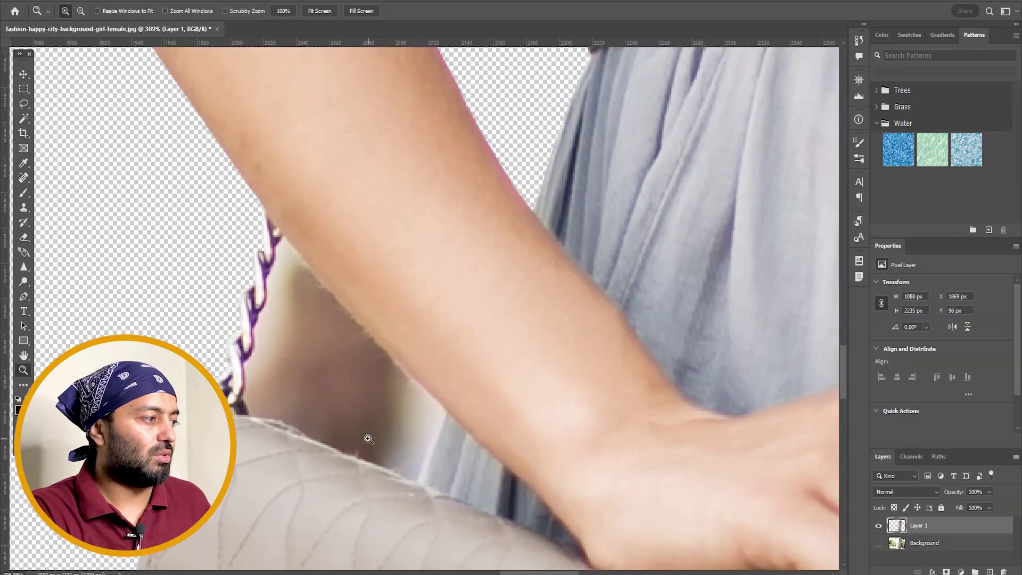
{"action": "left_click", "coordinate": [368, 438]}
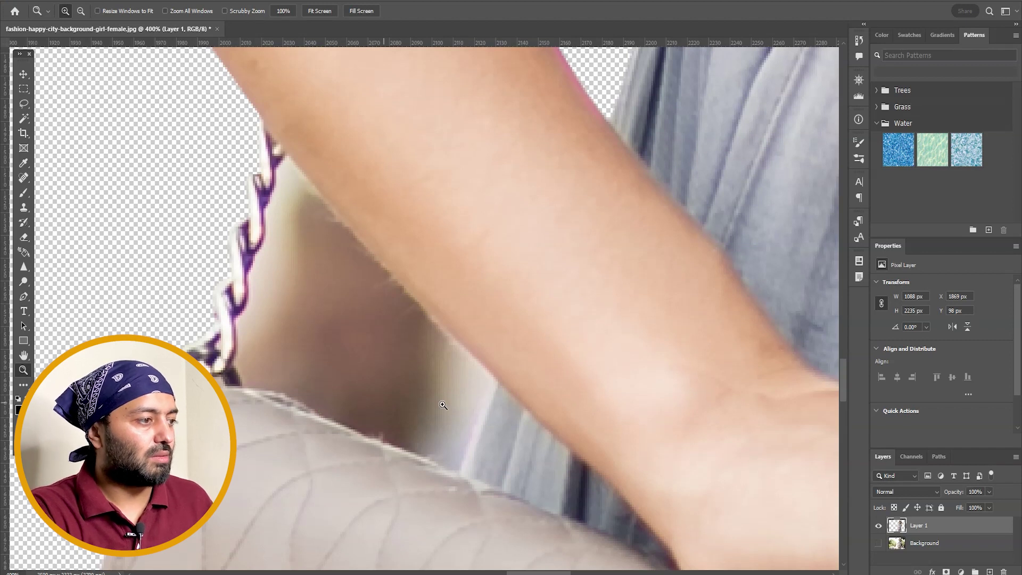
{"action": "key", "text": "p"}
{"action": "left_click", "coordinate": [498, 382]}
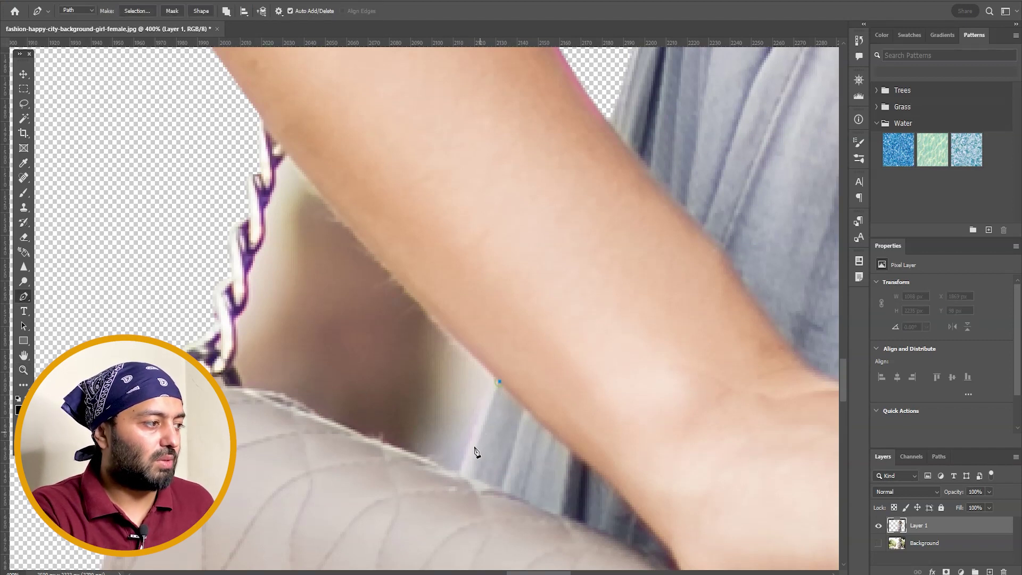
{"action": "left_click", "coordinate": [459, 474]}
{"action": "left_click", "coordinate": [279, 399]}
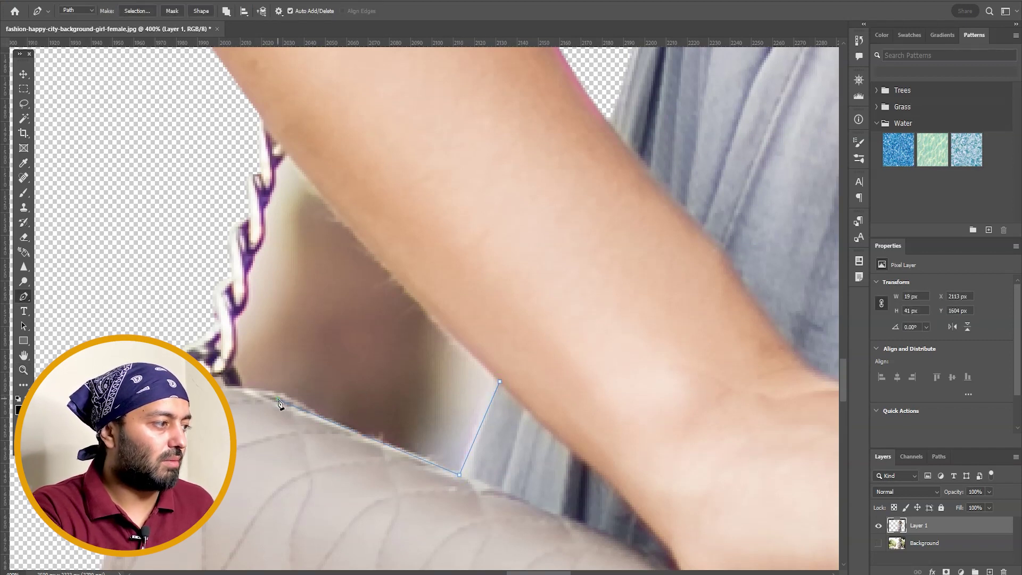
Step: Trace the path up the inner edge of the bag's twisted chain and close it along the forearm's lower edge
{"action": "left_click", "coordinate": [233, 354]}
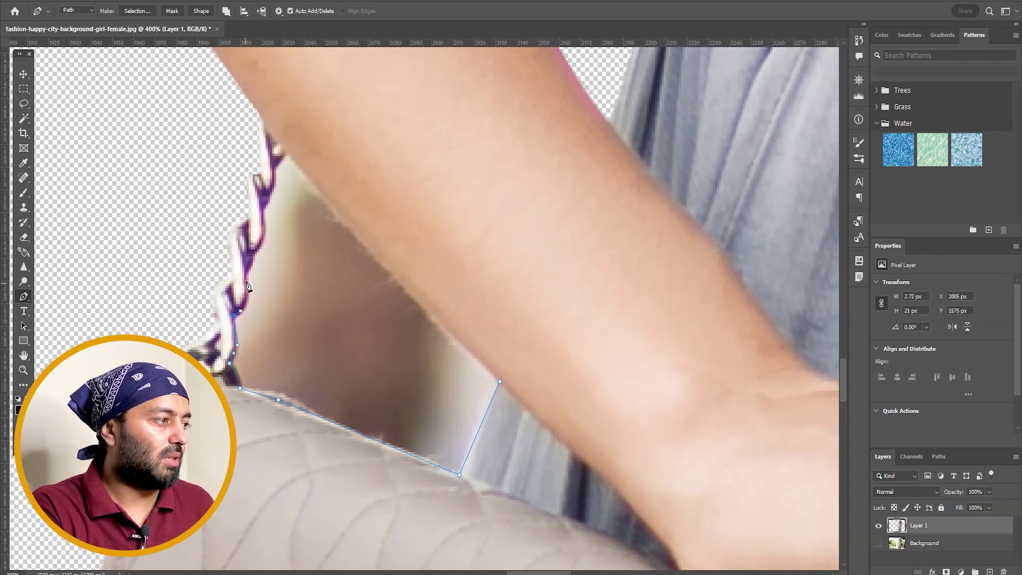
{"action": "left_click", "coordinate": [247, 262]}
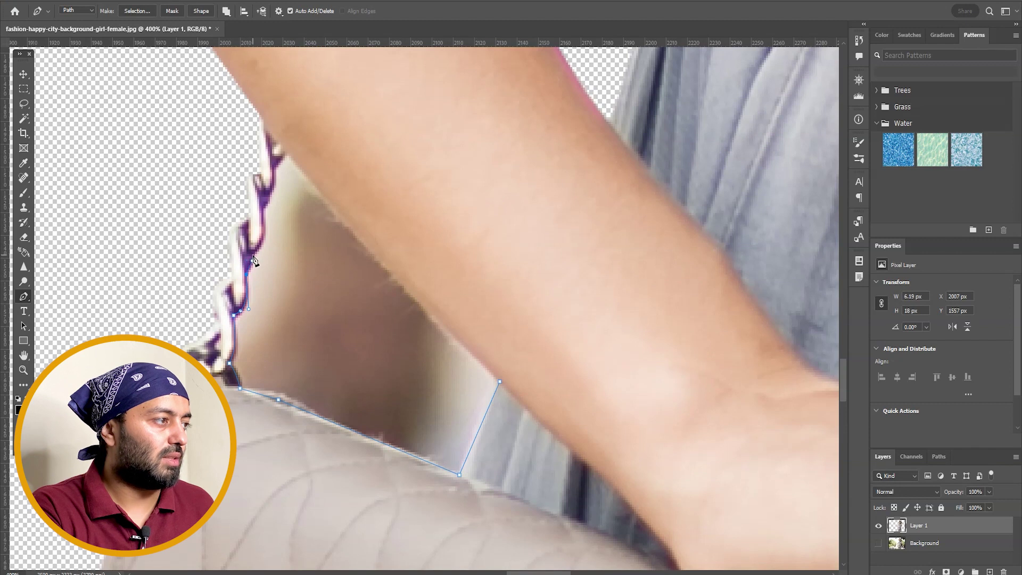
{"action": "left_click", "coordinate": [254, 253]}
{"action": "left_click", "coordinate": [264, 233]}
{"action": "left_click", "coordinate": [265, 208]}
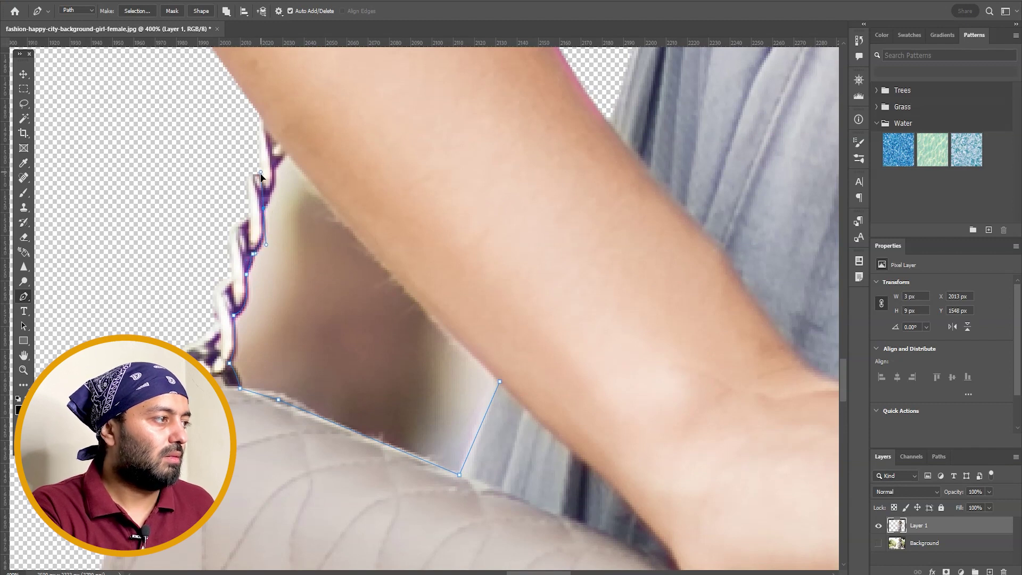
{"action": "left_click", "coordinate": [274, 181]}
{"action": "left_click", "coordinate": [280, 161]}
{"action": "left_click", "coordinate": [286, 154]}
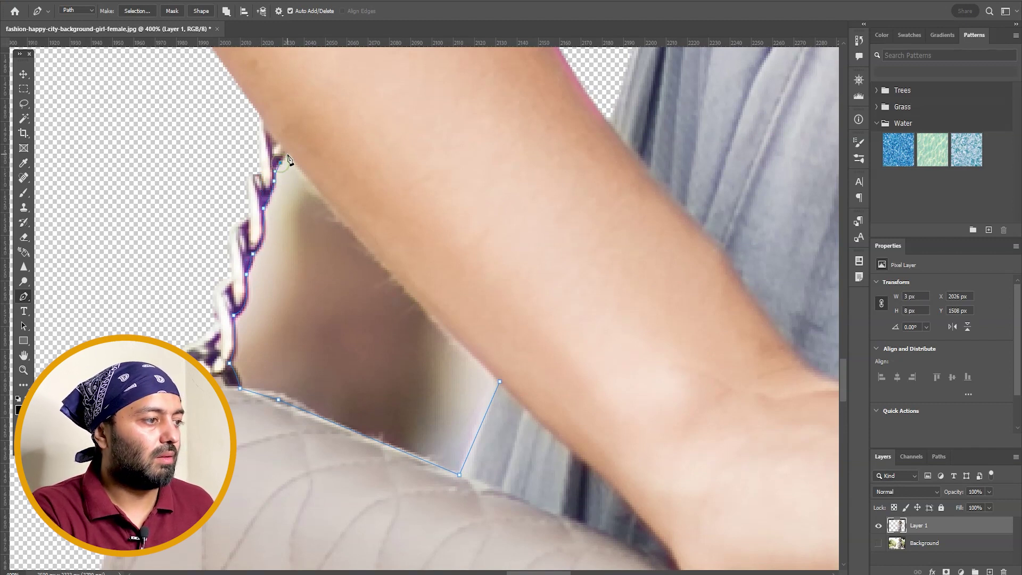
{"action": "left_click", "coordinate": [500, 382]}
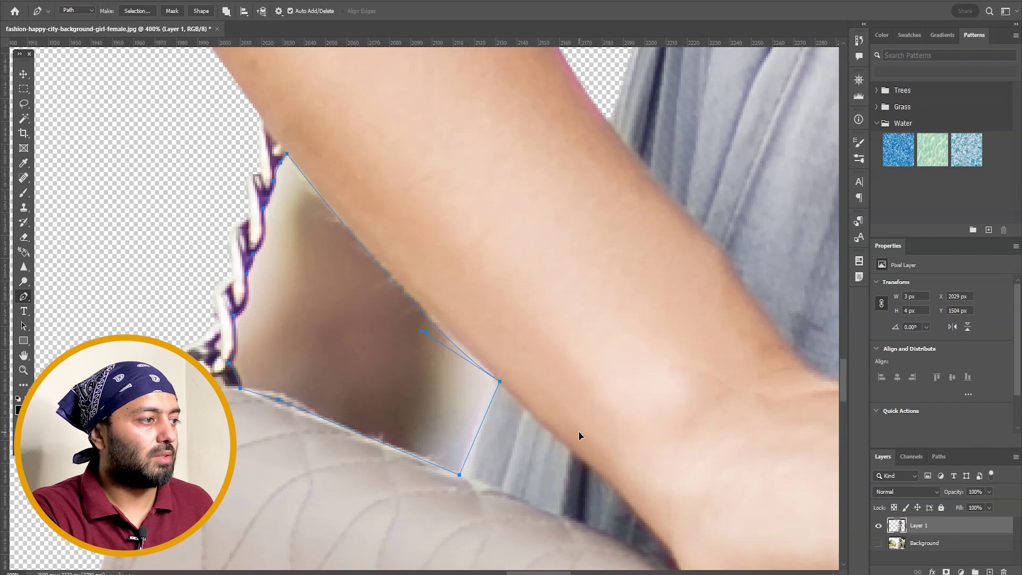
Step: Turn the path between chain, forearm and handbag into a selection, delete the background inside it and deselect
{"action": "right_click", "coordinate": [341, 324]}
{"action": "left_click", "coordinate": [409, 367]}
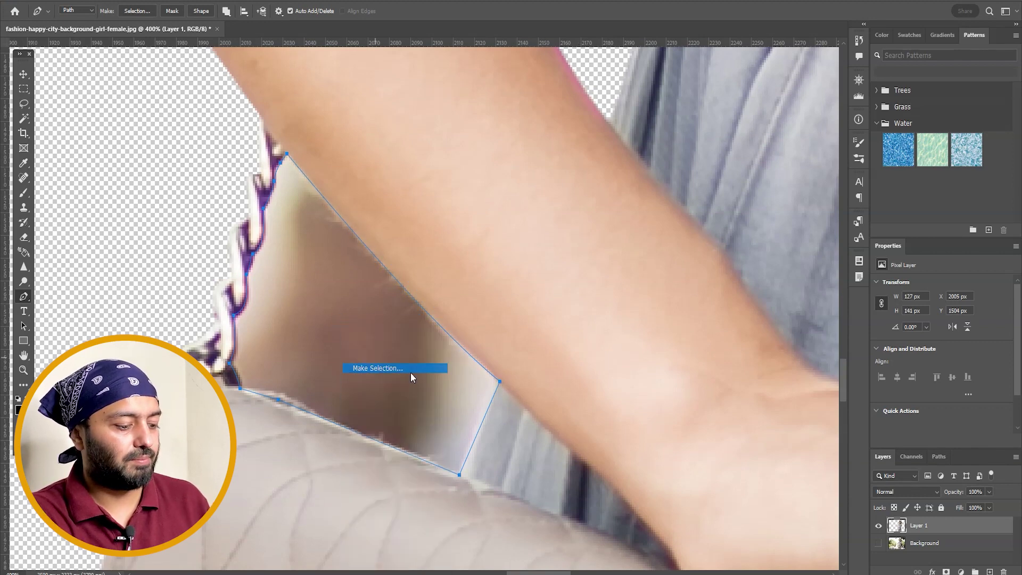
{"action": "key", "text": "Return"}
{"action": "key", "text": "Delete"}
{"action": "key", "text": "ctrl+d"}
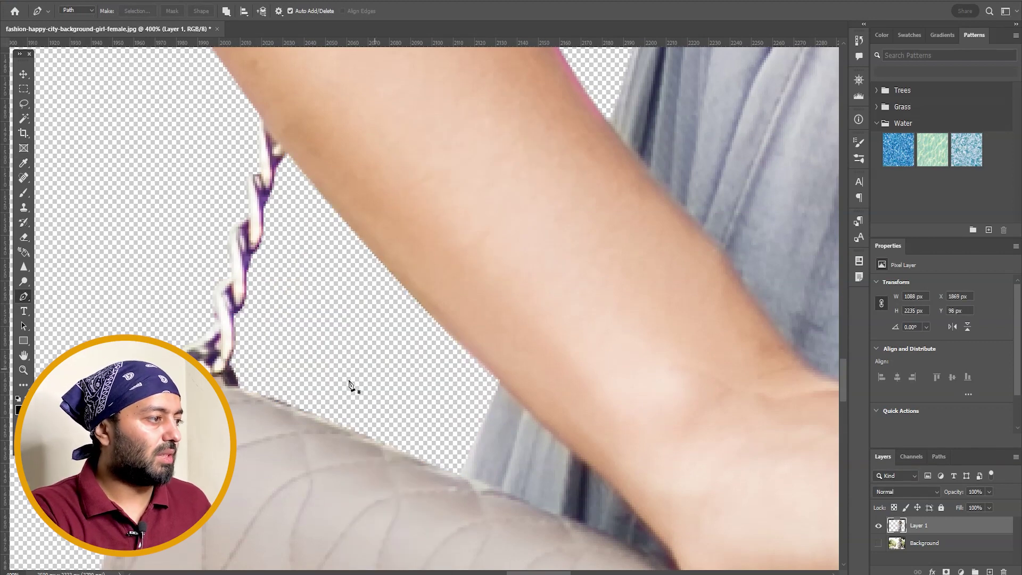
Step: Draw a closed path around the small background patch between the chain's lower loop and the handbag's top corner
{"action": "scroll", "coordinate": [354, 384], "scroll_direction": "down", "scroll_amount": 3}
{"action": "scroll", "coordinate": [353, 383], "scroll_direction": "left", "scroll_amount": 3}
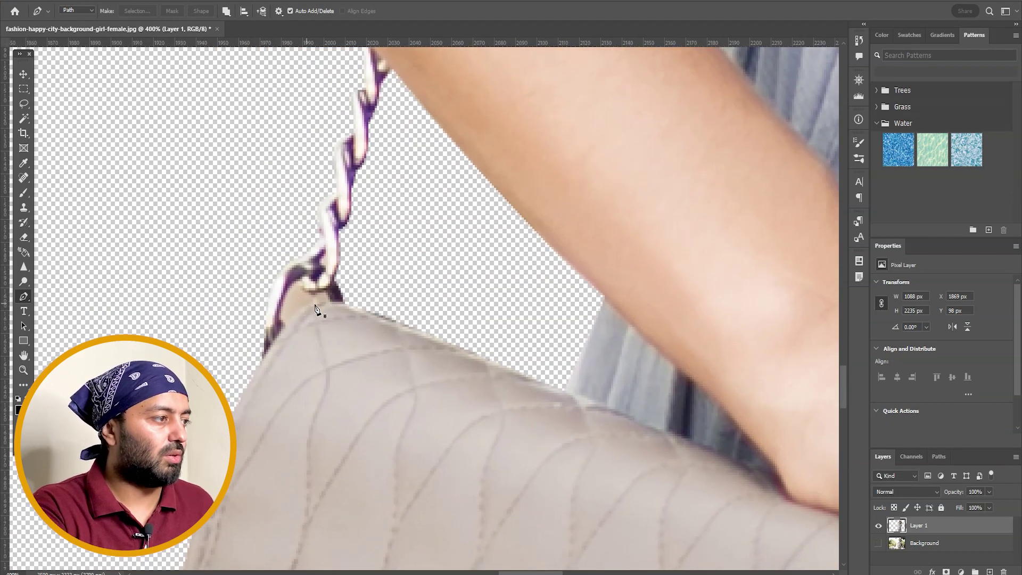
{"action": "left_click", "coordinate": [330, 303]}
{"action": "mouse_move", "coordinate": [283, 329]}
{"action": "left_mouse_down"}
{"action": "mouse_move", "coordinate": [264, 346]}
{"action": "mouse_move", "coordinate": [279, 330]}
{"action": "left_mouse_up"}
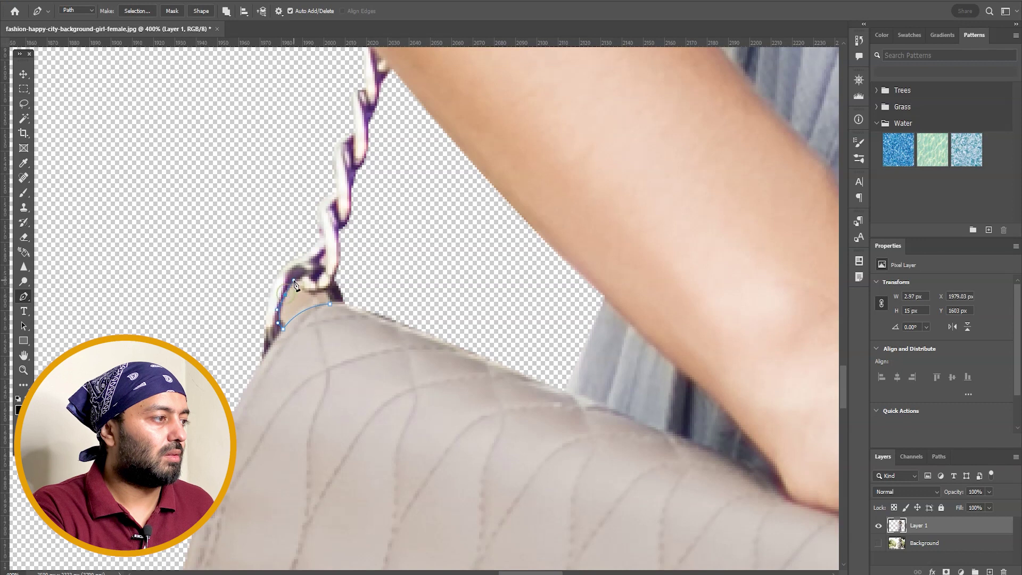
{"action": "left_click_drag", "start_coordinate": [286, 295], "coordinate": [346, 279]}
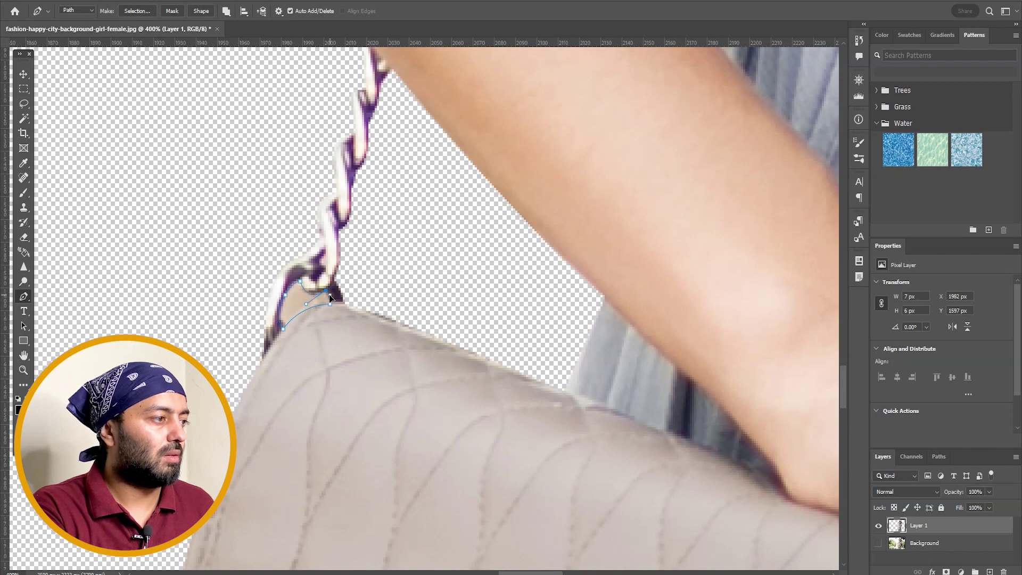
Step: Convert the small path under the chain loop into a selection and delete the background patch inside it
{"action": "right_click", "coordinate": [300, 307]}
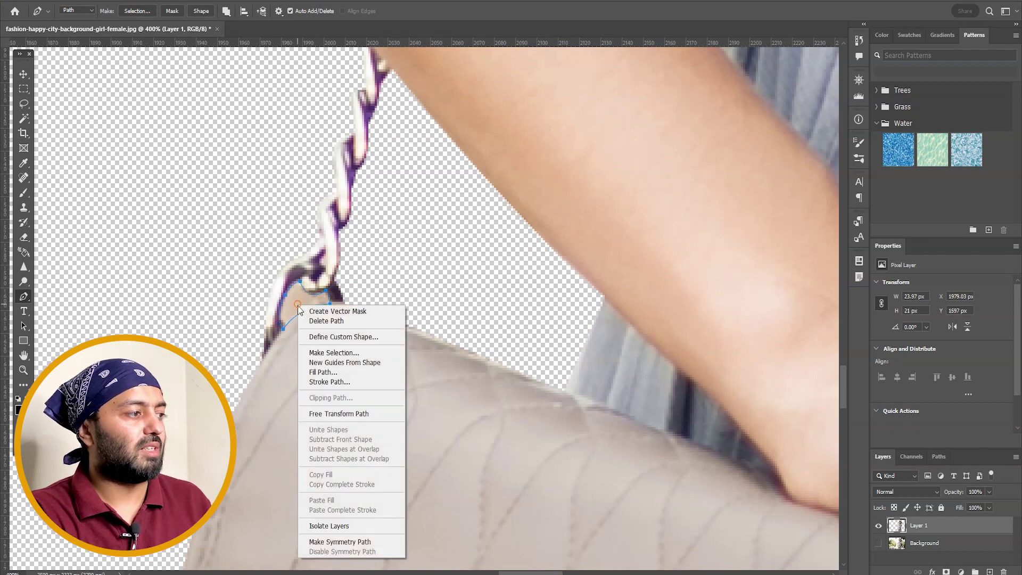
{"action": "left_click", "coordinate": [350, 354]}
{"action": "left_click", "coordinate": [543, 152]}
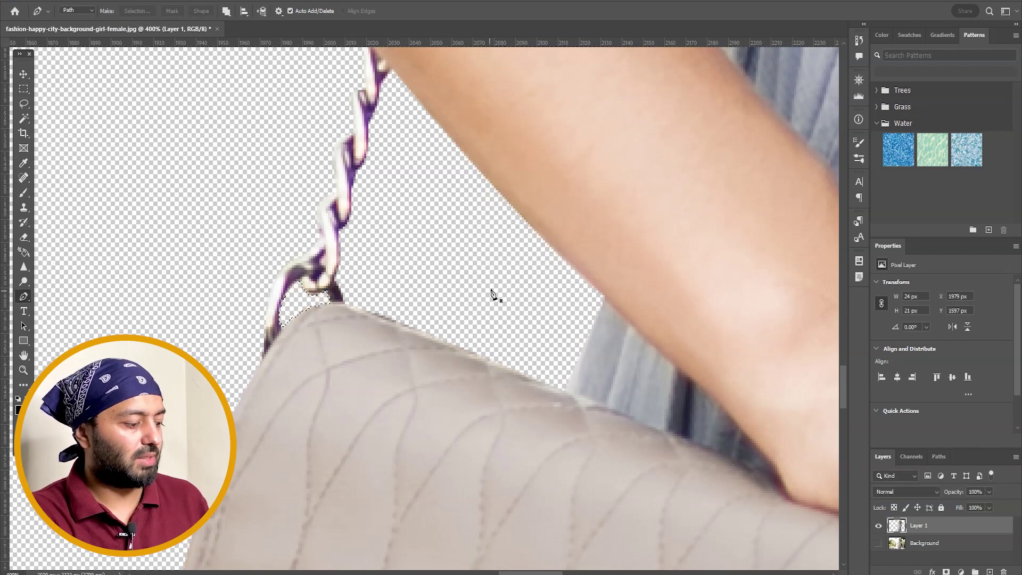
Step: Examine the cutout's edges around the raised elbow, hair, hat and hand for leftover background
{"action": "key", "text": "ctrl+0"}
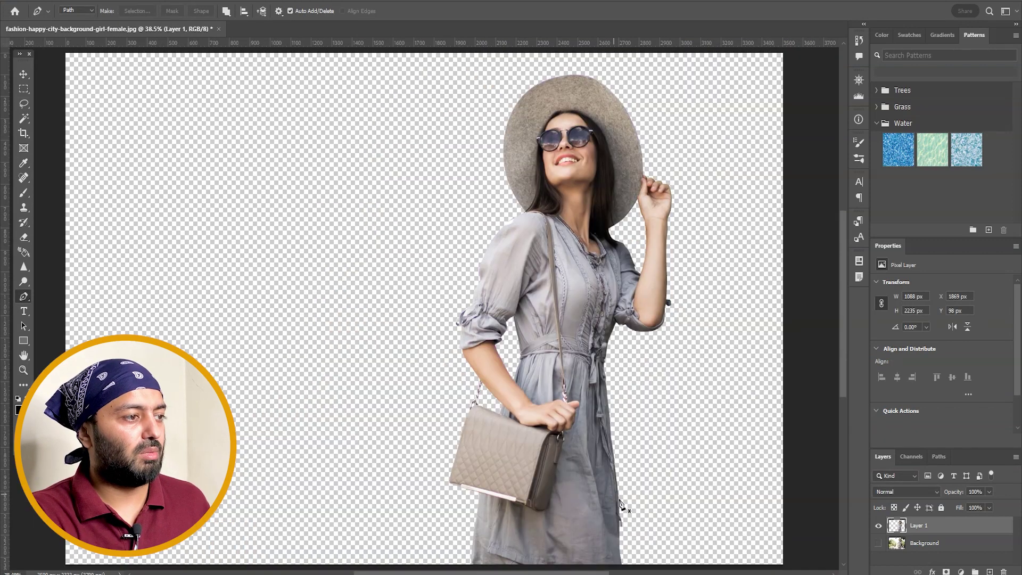
{"action": "key", "text": "z"}
{"action": "left_click_drag", "start_coordinate": [670, 273], "coordinate": [503, 346]}
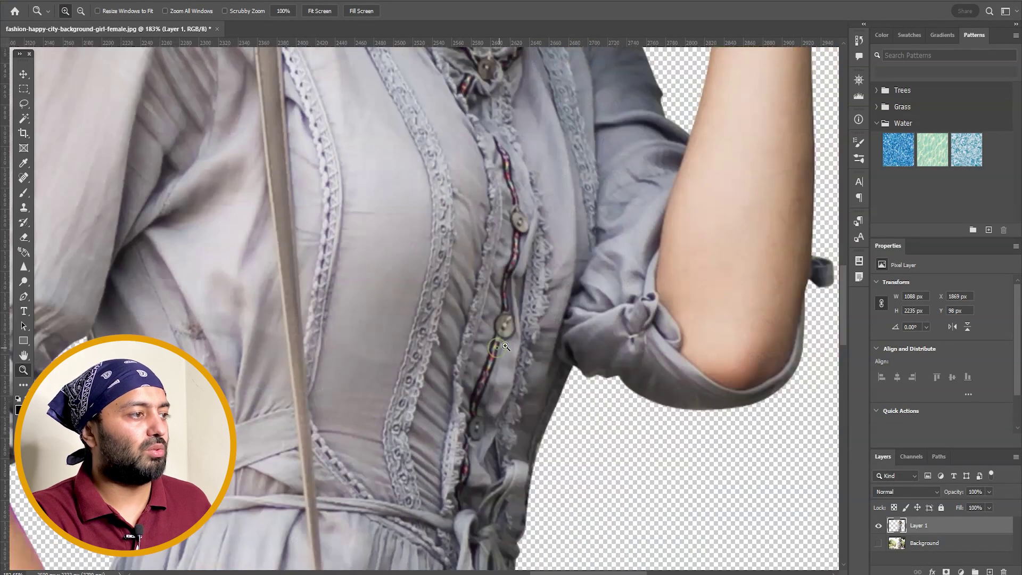
{"action": "scroll", "coordinate": [559, 203], "scroll_direction": "up", "scroll_amount": 15}
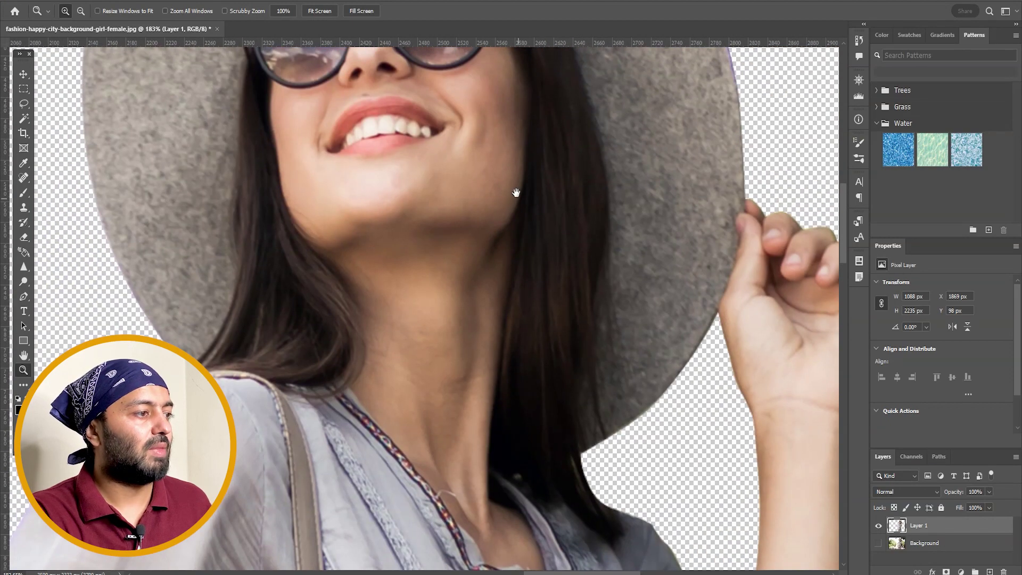
{"action": "left_click_drag", "start_coordinate": [515, 193], "coordinate": [545, 270]}
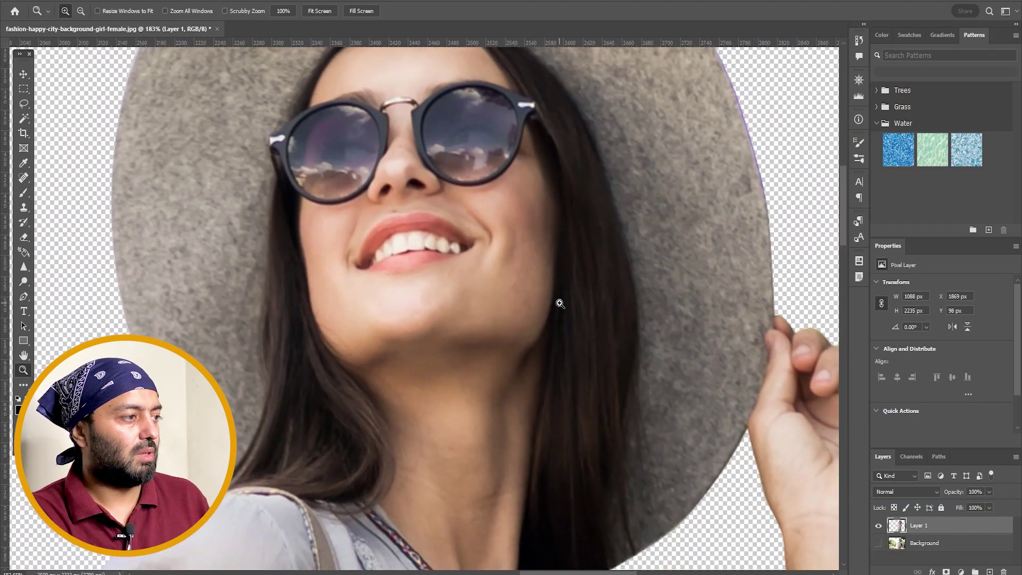
{"action": "key", "text": "ctrl+0"}
{"action": "key", "text": "v"}
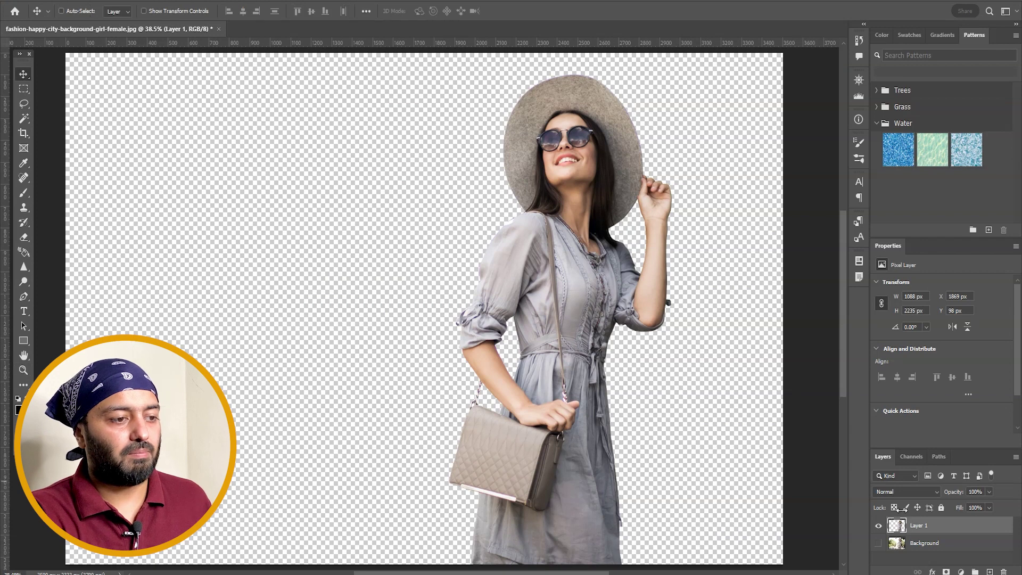
Step: Add a new empty layer directly above the Background layer, in Normal mode at 100% opacity
{"action": "left_click", "coordinate": [948, 546]}
{"action": "key", "text": "ctrl+shift+n"}
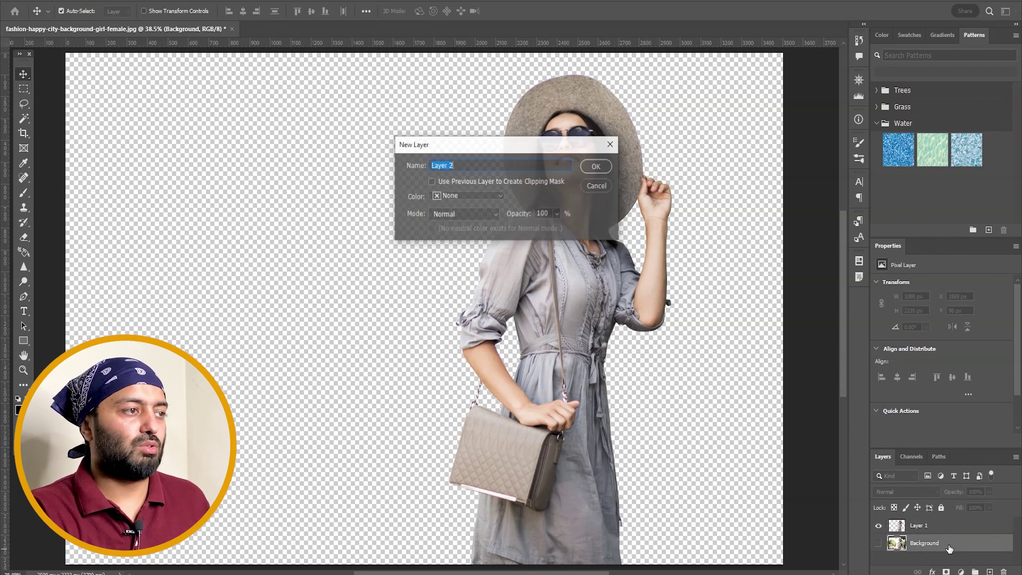
{"action": "key", "text": "Return"}
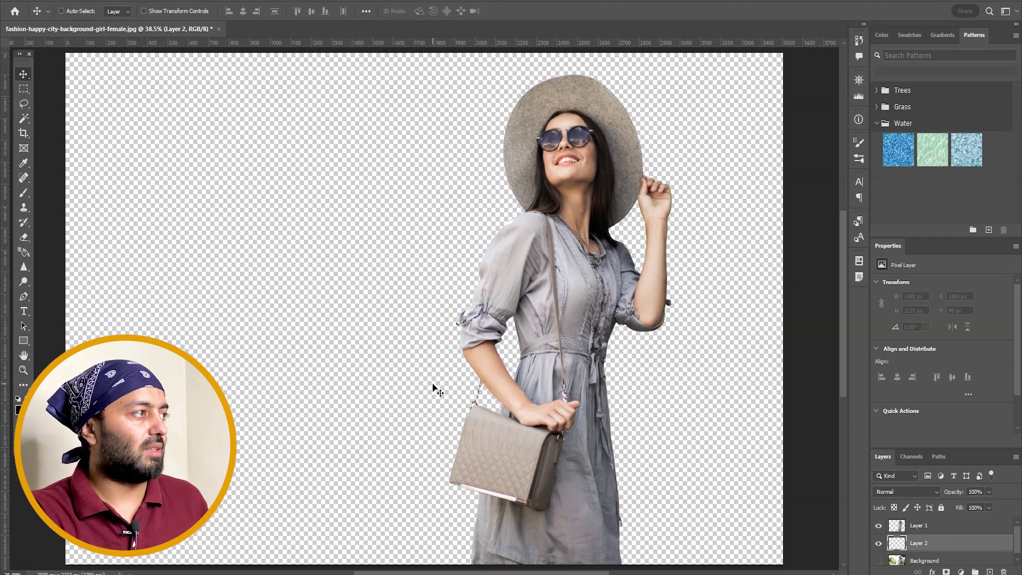
Step: Fill the new layer behind the woman with a diagonal Purple_04 preset gradient, blue at the upper side and purple at the lower right
{"action": "key", "text": "g"}
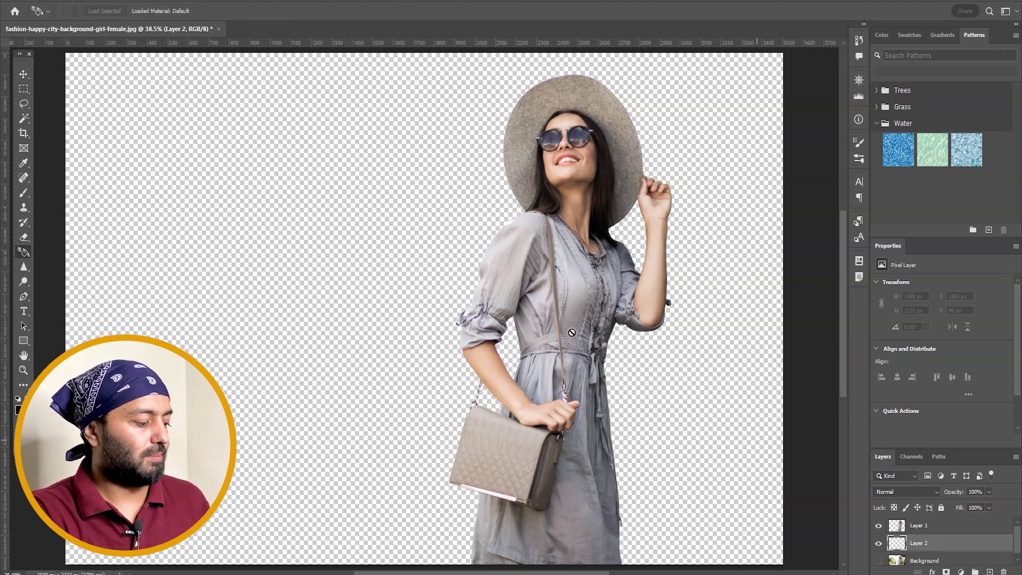
{"action": "right_click", "coordinate": [25, 255]}
{"action": "left_click", "coordinate": [74, 250]}
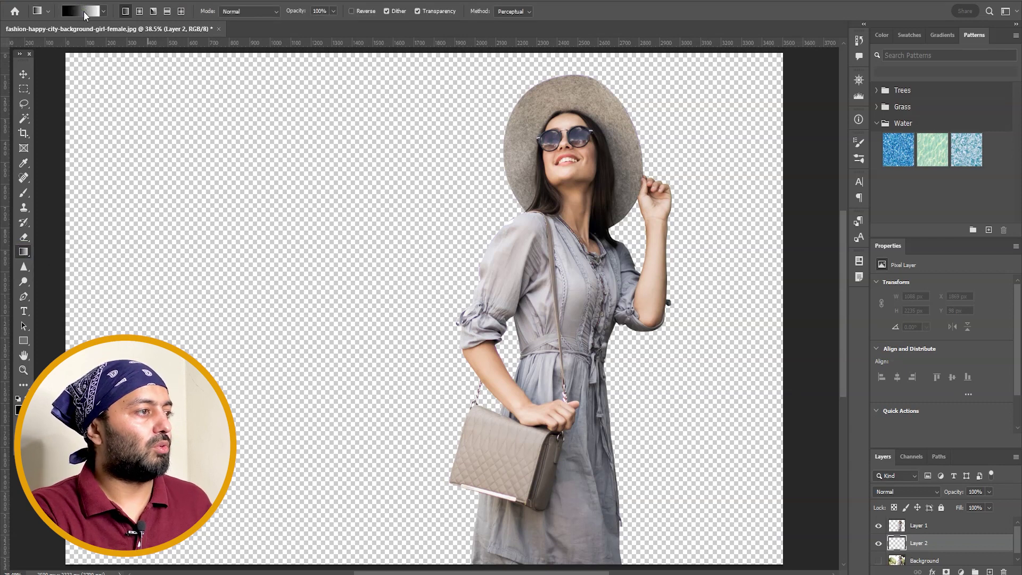
{"action": "left_click", "coordinate": [84, 12]}
{"action": "left_click", "coordinate": [399, 109]}
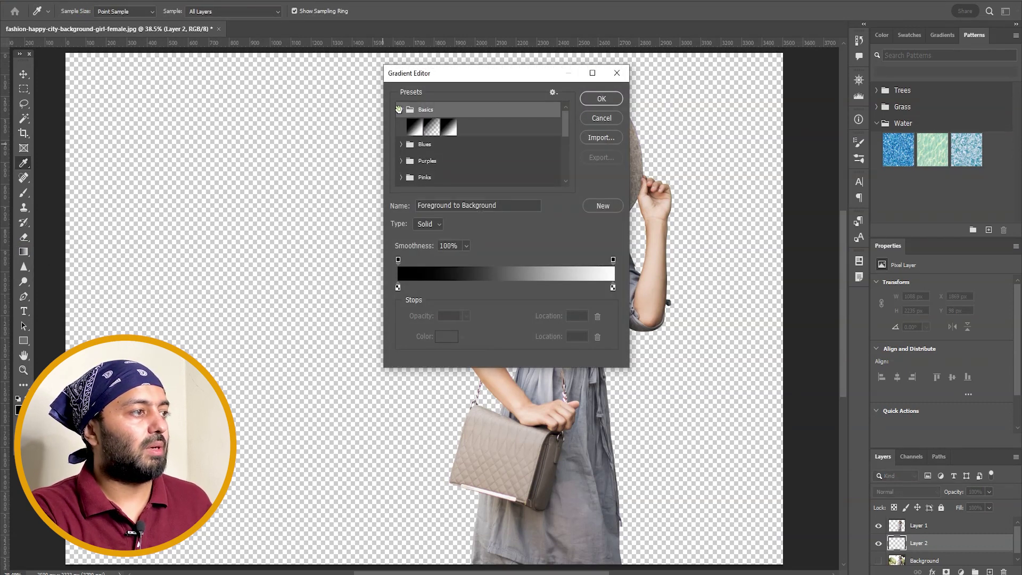
{"action": "left_click", "coordinate": [401, 161]}
{"action": "left_click", "coordinate": [464, 176]}
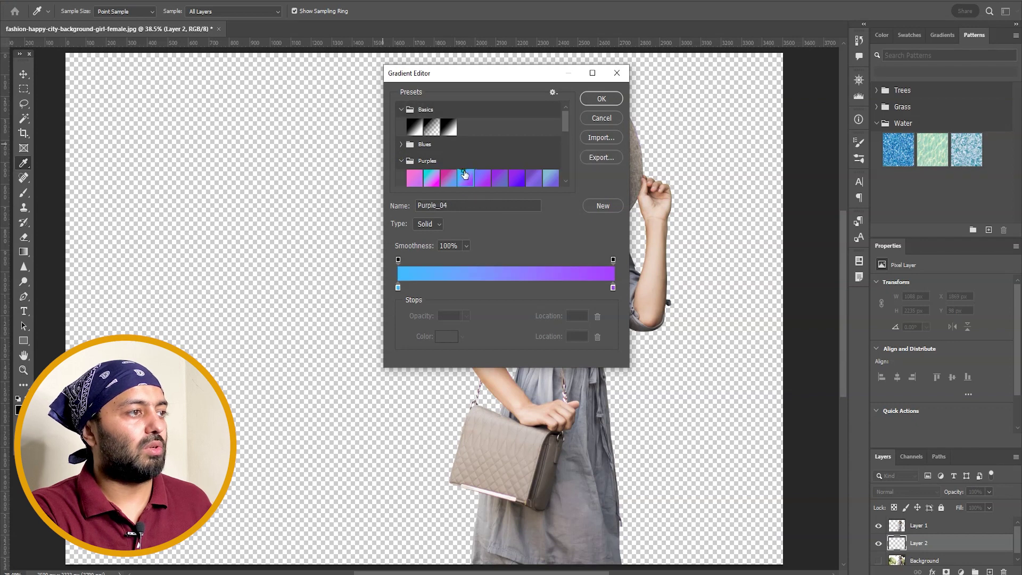
{"action": "left_click", "coordinate": [601, 98]}
{"action": "left_click_drag", "start_coordinate": [377, 83], "coordinate": [702, 515]}
{"action": "key", "text": "v"}
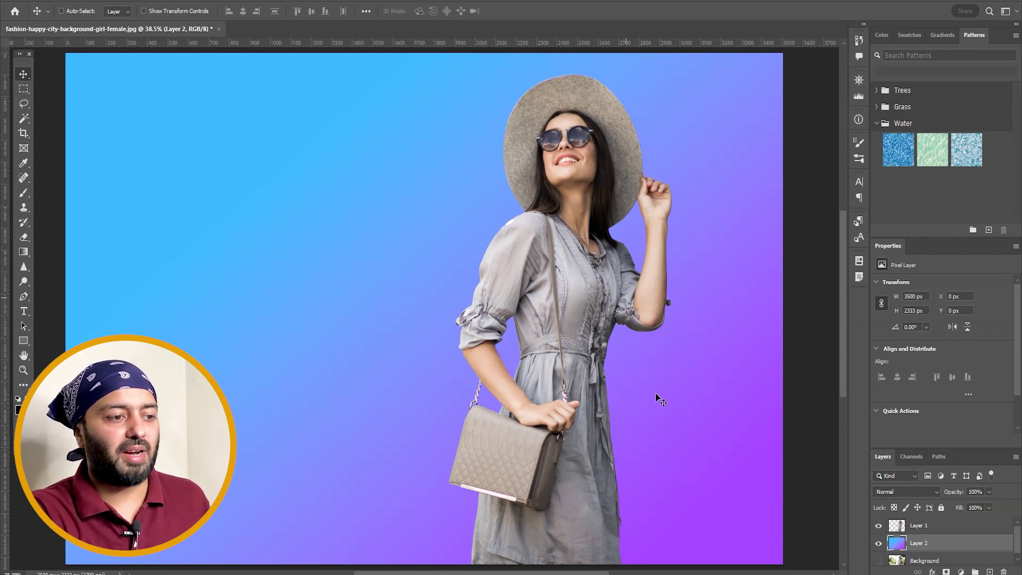
Step: Examine the woman's cutout edges around the sleeves, waist, arm and handbag against the gradient background at about 100% zoom
{"action": "left_click", "coordinate": [912, 527]}
{"action": "key", "text": "z"}
{"action": "left_click_drag", "start_coordinate": [687, 450], "coordinate": [374, 570]}
{"action": "scroll", "coordinate": [617, 351], "scroll_direction": "up", "scroll_amount": 6}
{"action": "key", "text": "h"}
{"action": "scroll", "coordinate": [618, 351], "scroll_direction": "up", "scroll_amount": 5}
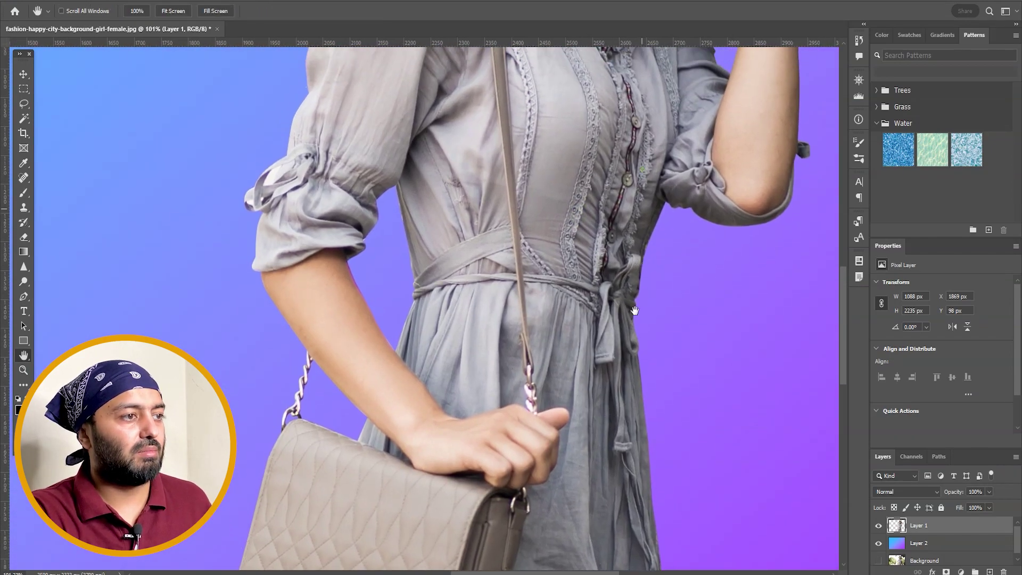
{"action": "scroll", "coordinate": [613, 224], "scroll_direction": "up", "scroll_amount": 1}
{"action": "left_click_drag", "start_coordinate": [613, 224], "coordinate": [559, 206]}
{"action": "left_click_drag", "start_coordinate": [588, 435], "coordinate": [606, 193]}
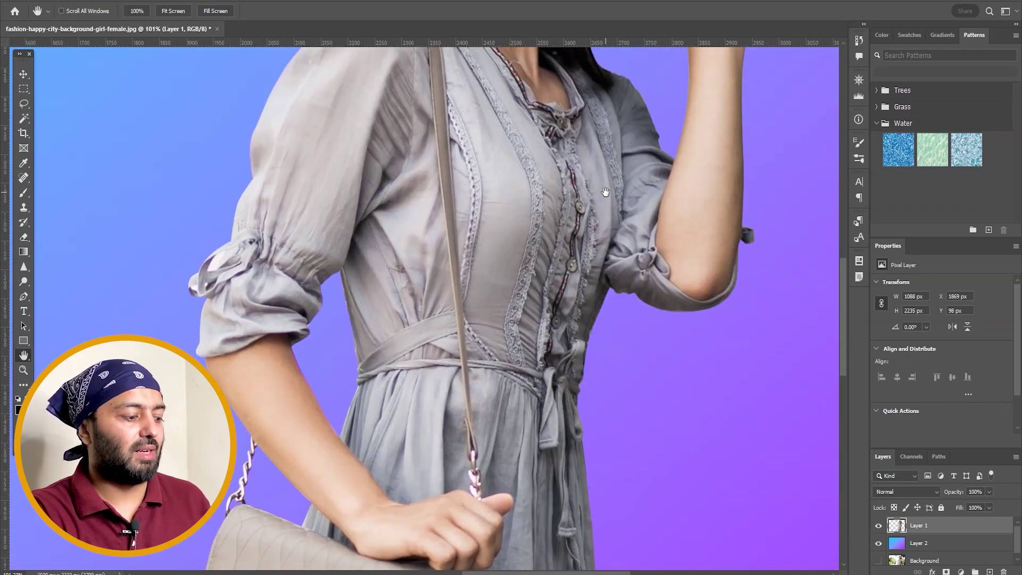
{"action": "key", "text": "ctrl+0"}
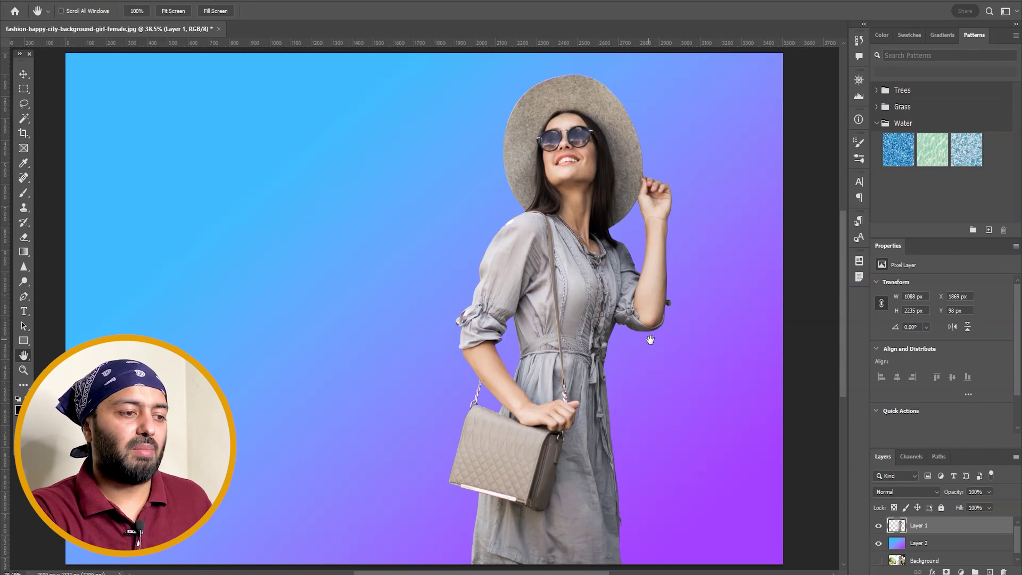
Step: Hide the gradient layer and set up an Export As of the cutout in PNG format
{"action": "left_click", "coordinate": [878, 543]}
{"action": "left_click", "coordinate": [918, 543]}
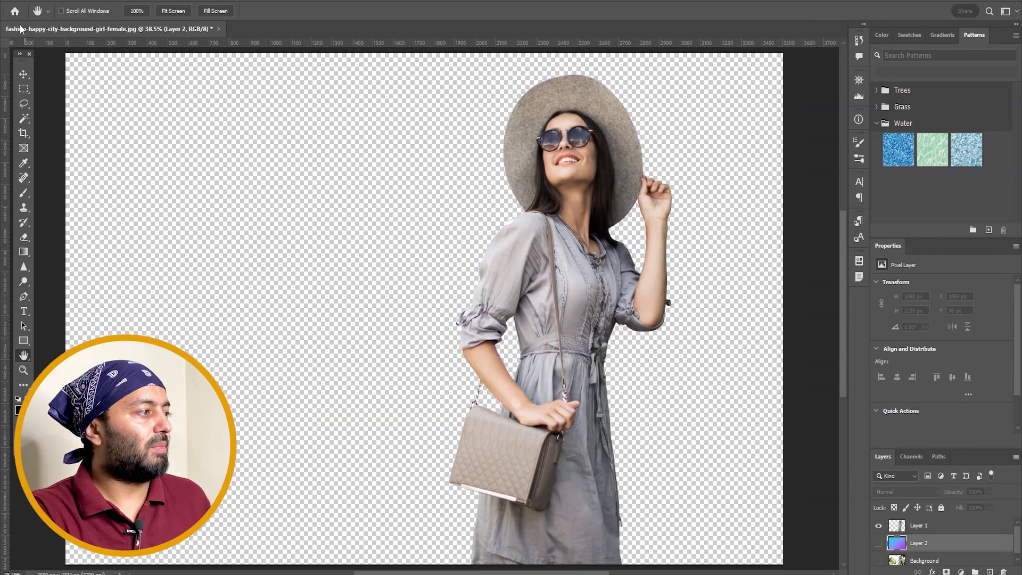
{"action": "left_click", "coordinate": [21, 2]}
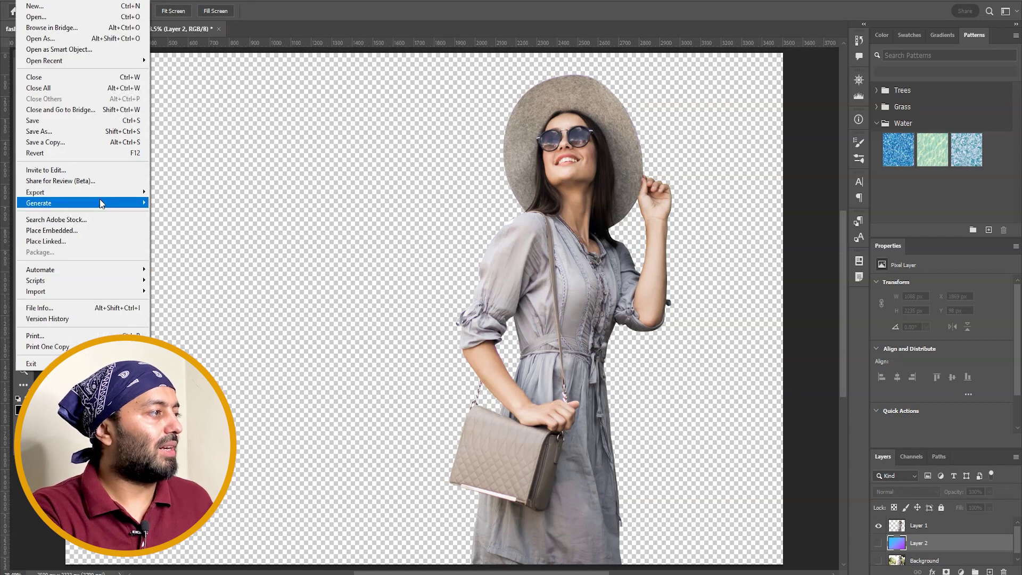
{"action": "mouse_move", "coordinate": [127, 191]}
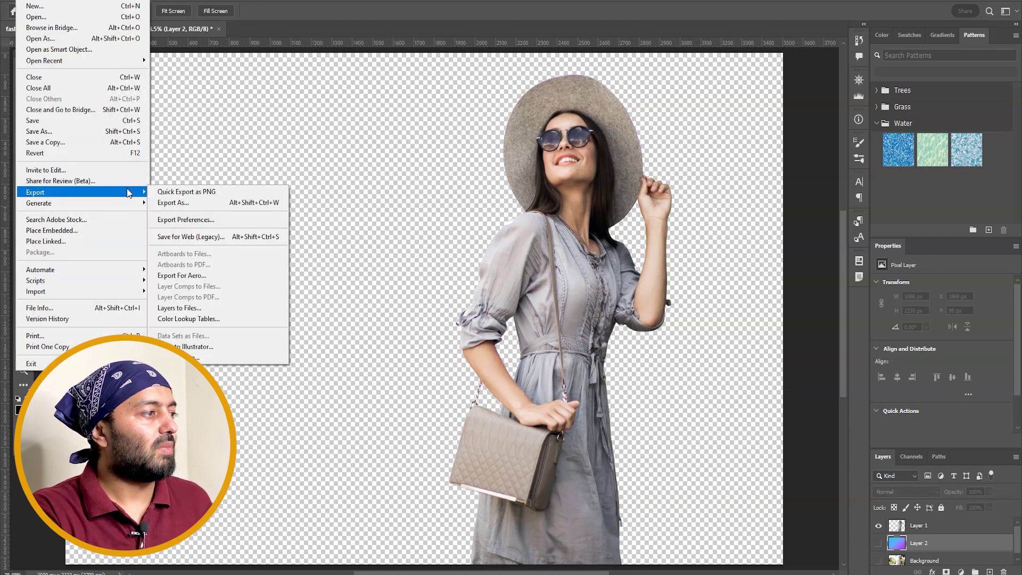
{"action": "left_click", "coordinate": [216, 202]}
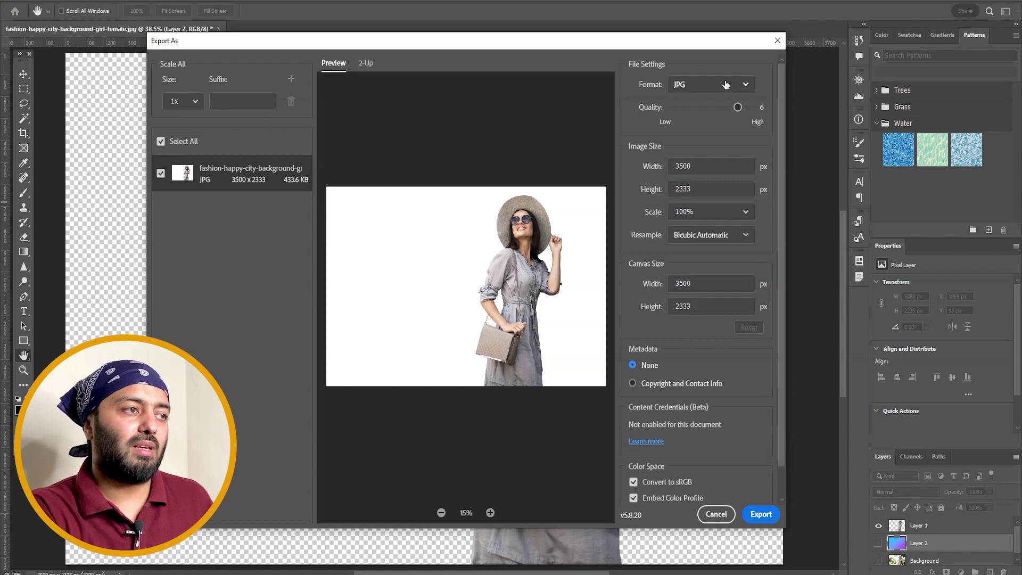
{"action": "left_click", "coordinate": [726, 84]}
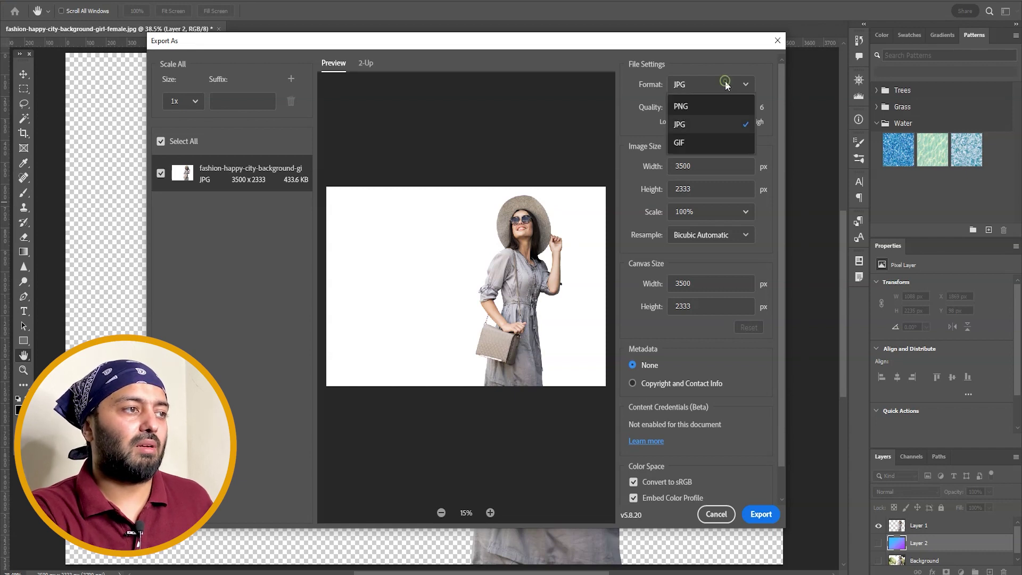
{"action": "left_click", "coordinate": [704, 107]}
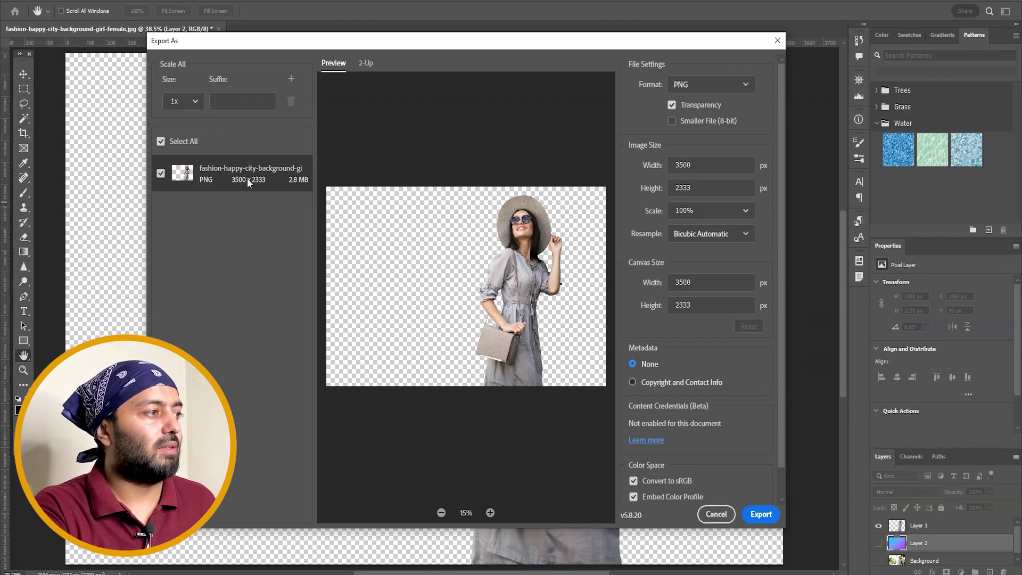
Step: Export the cutout as fashion-happy-city-background-girl-female.png into the Res folder of WAF-V-110 BG REmove Fiverr
{"action": "left_click", "coordinate": [762, 514]}
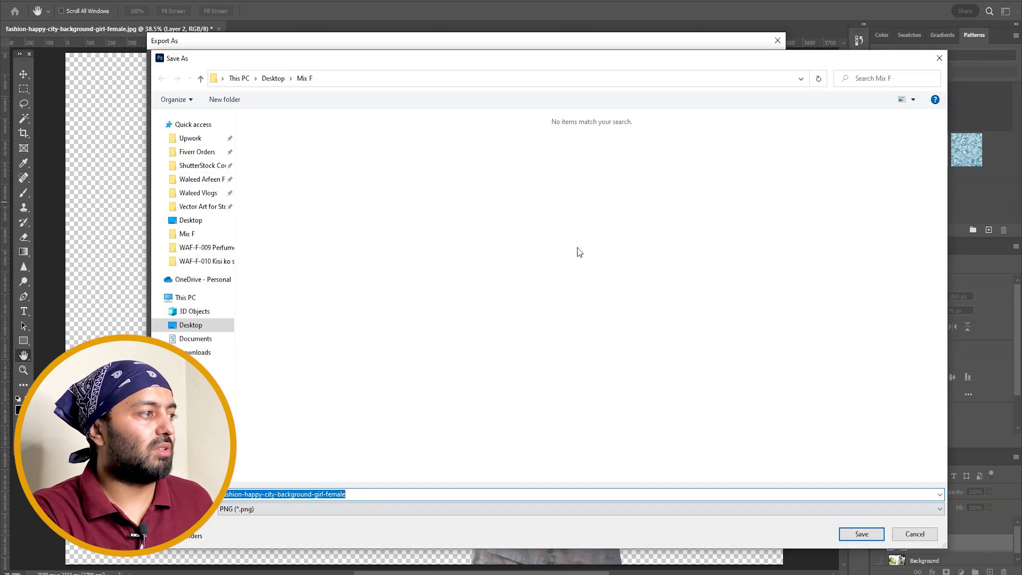
{"action": "left_click", "coordinate": [201, 179]}
{"action": "left_click", "coordinate": [208, 194]}
{"action": "scroll", "coordinate": [517, 330], "scroll_direction": "down", "scroll_amount": 10}
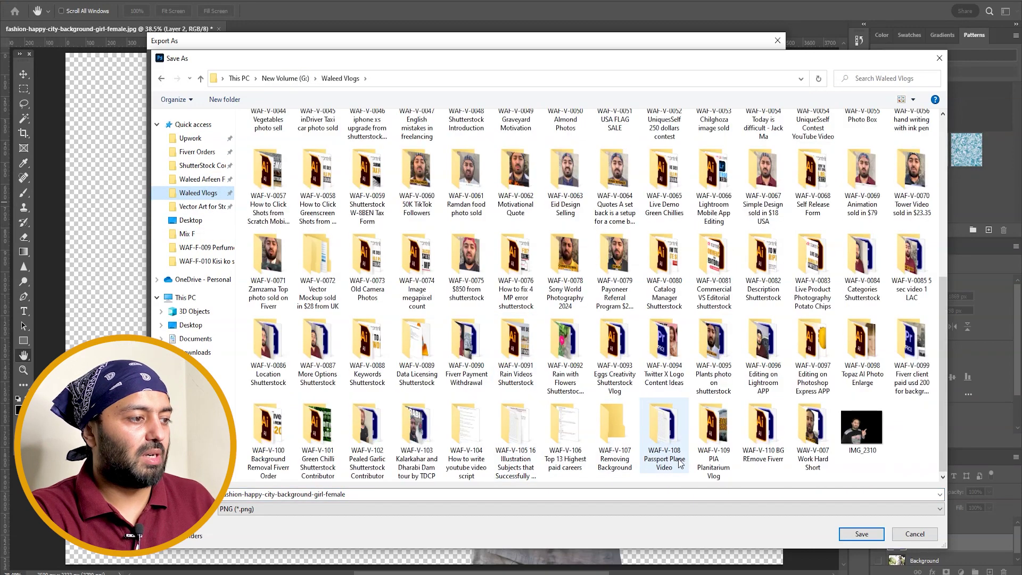
{"action": "double_click", "coordinate": [621, 448]}
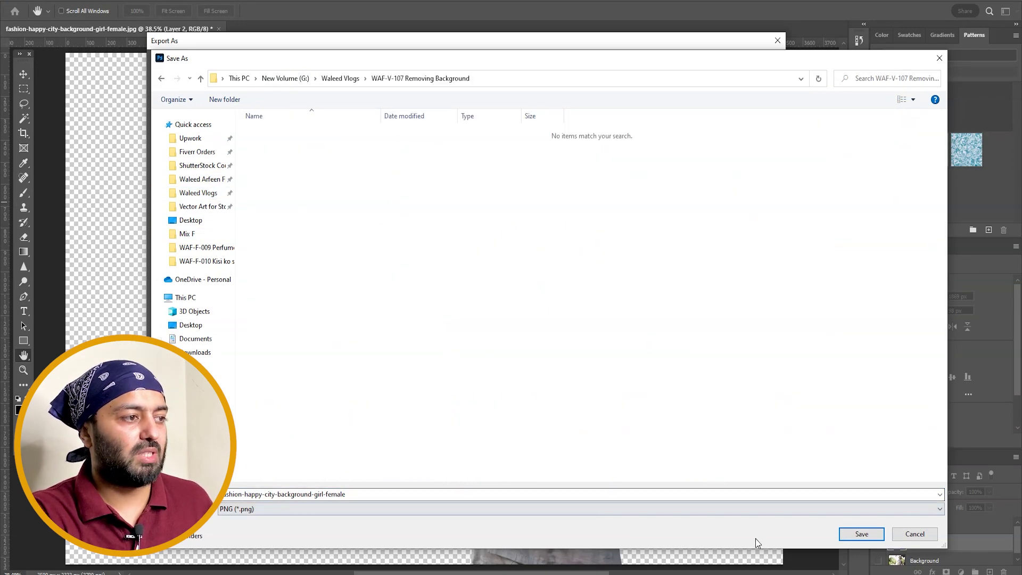
{"action": "left_click", "coordinate": [850, 534]}
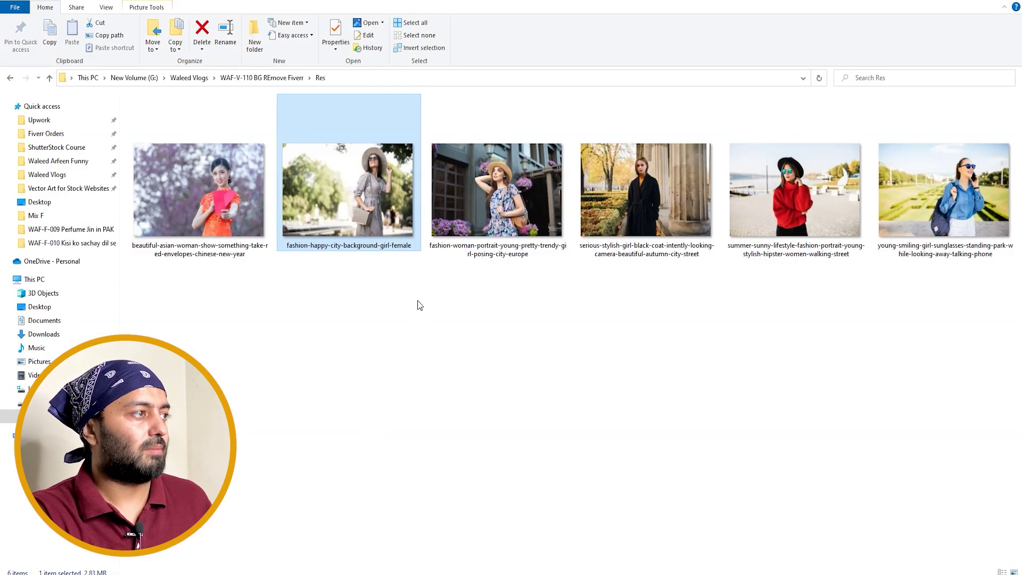
Step: Switch to File Explorer, open the exported PNG in the photo viewer and inspect the cutout up close
{"action": "right_click", "coordinate": [476, 203]}
{"action": "left_click", "coordinate": [487, 212]}
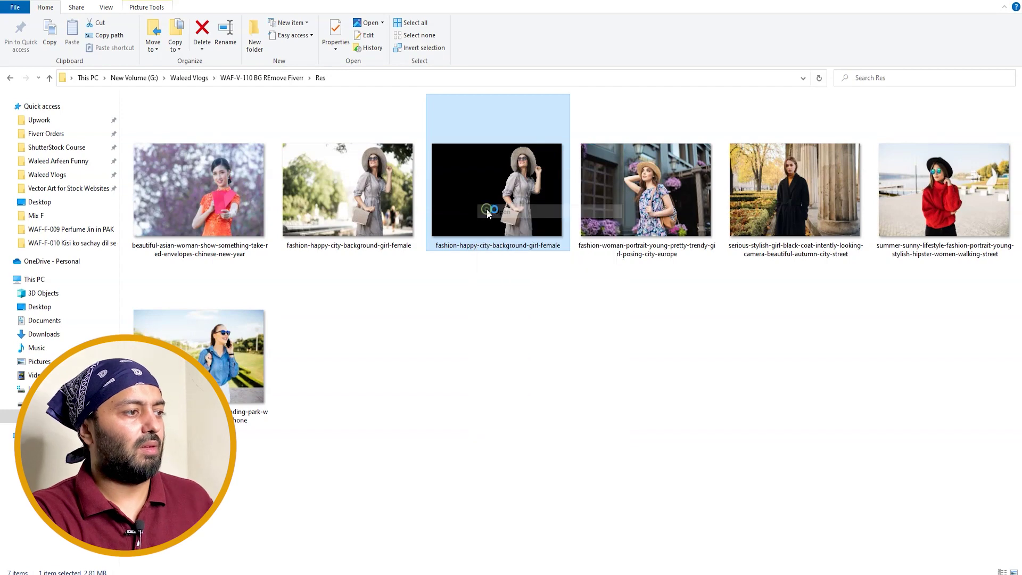
{"action": "scroll", "coordinate": [585, 188], "scroll_direction": "up", "scroll_amount": 2}
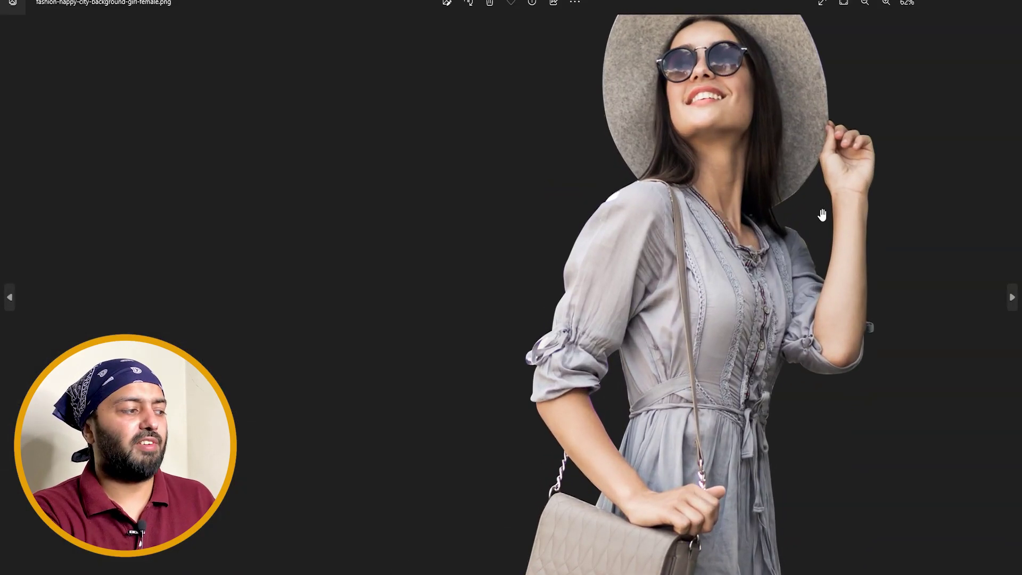
{"action": "scroll", "coordinate": [822, 214], "scroll_direction": "down", "scroll_amount": 2}
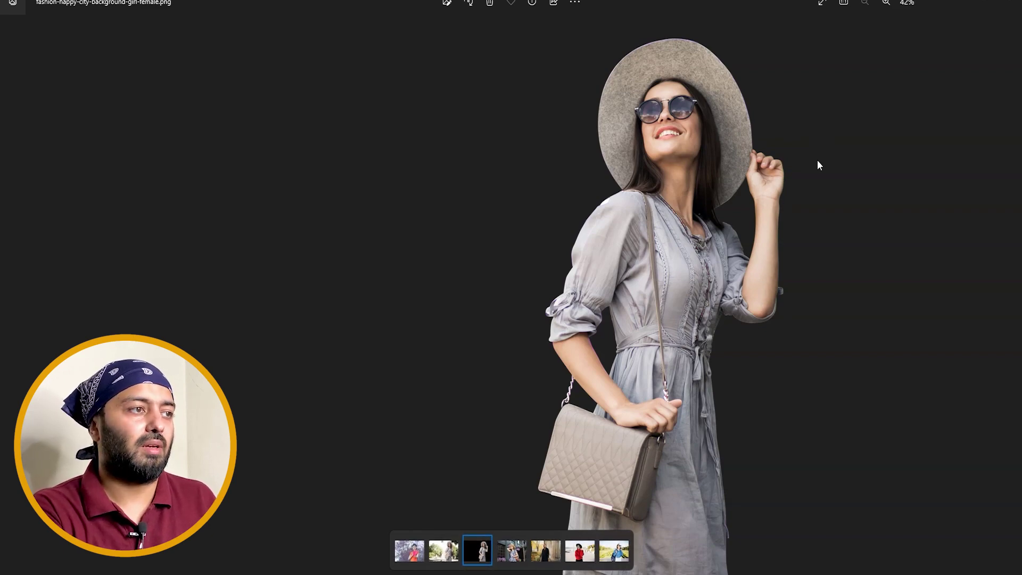
Step: Compare the exported cutout with the original photo by alternating between the two images, and close the photo viewer
{"action": "key", "text": "Left"}
{"action": "key", "text": "Right"}
{"action": "key", "text": "Left"}
{"action": "key", "text": "Right"}
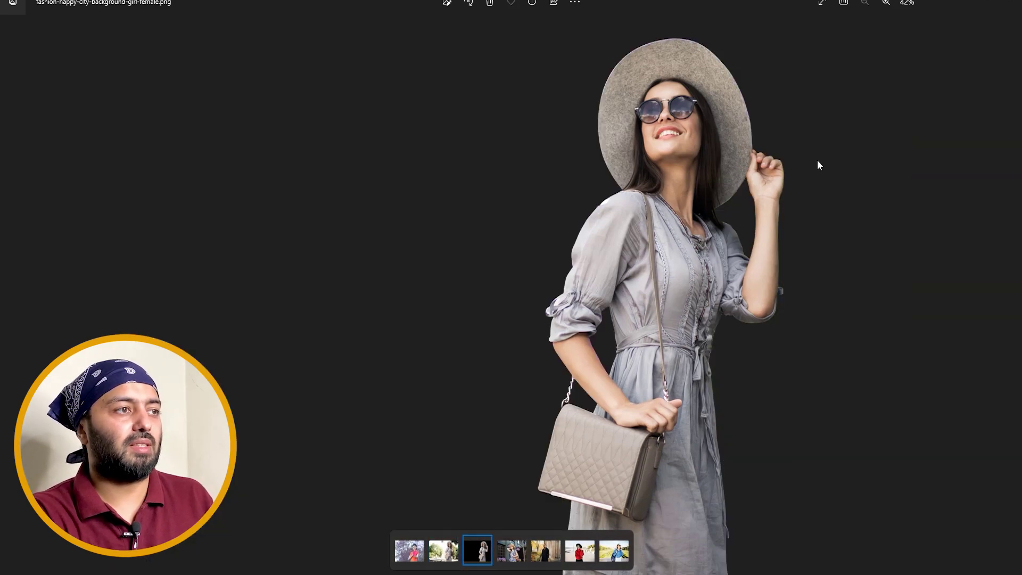
{"action": "key", "text": "Left"}
{"action": "key", "text": "Right"}
{"action": "key", "text": "Left"}
{"action": "key", "text": "Right"}
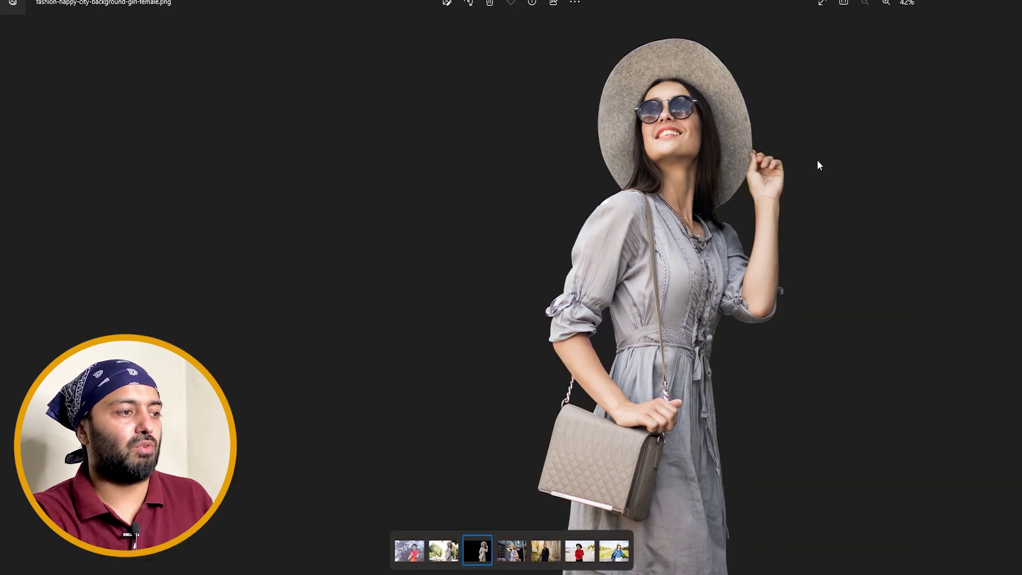
{"action": "key", "text": "Left"}
{"action": "key", "text": "Right"}
{"action": "key", "text": "Left"}
{"action": "key", "text": "Right"}
{"action": "key", "text": "Left"}
{"action": "key", "text": "Right"}
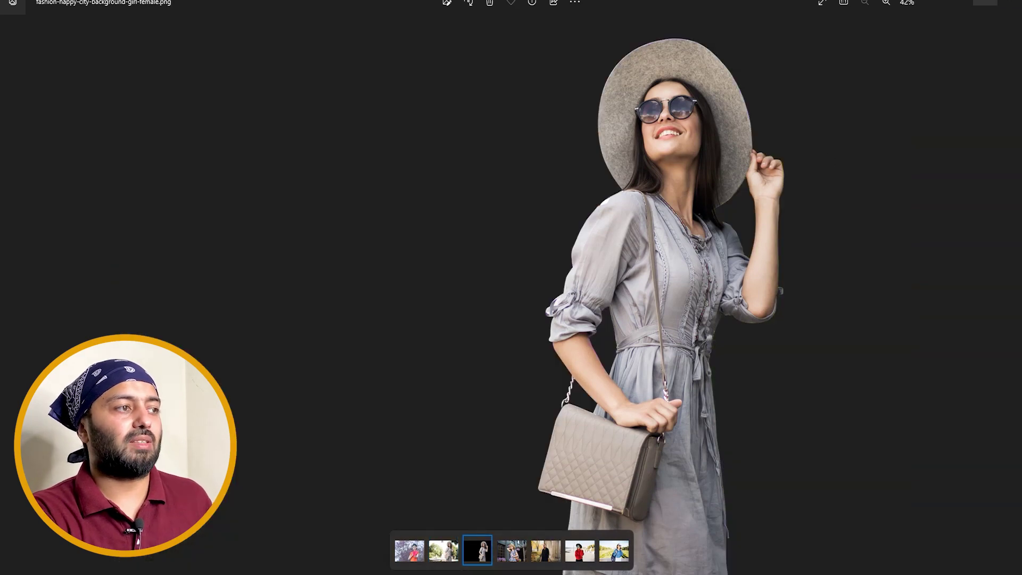
{"action": "left_click", "coordinate": [1010, 3]}
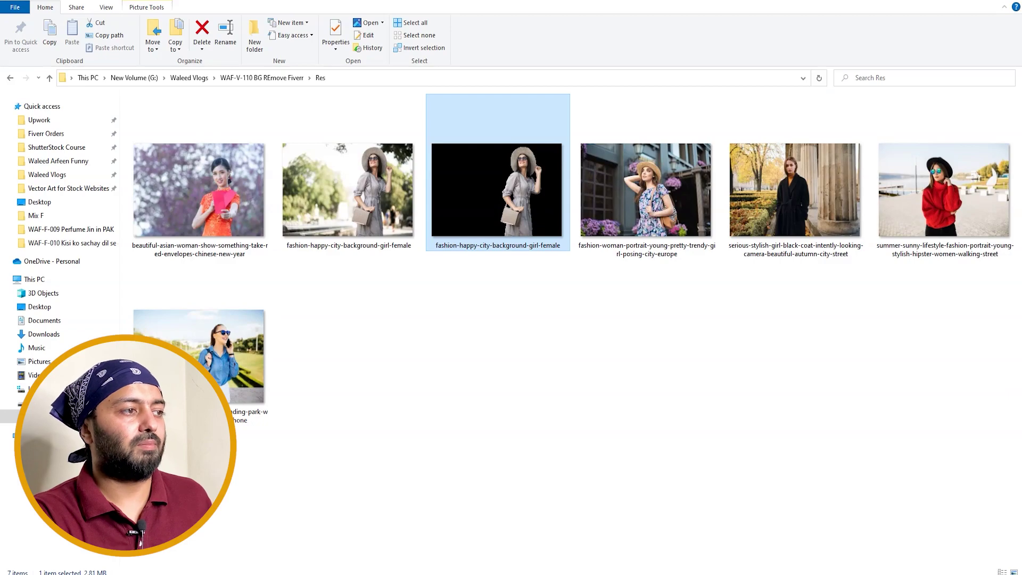